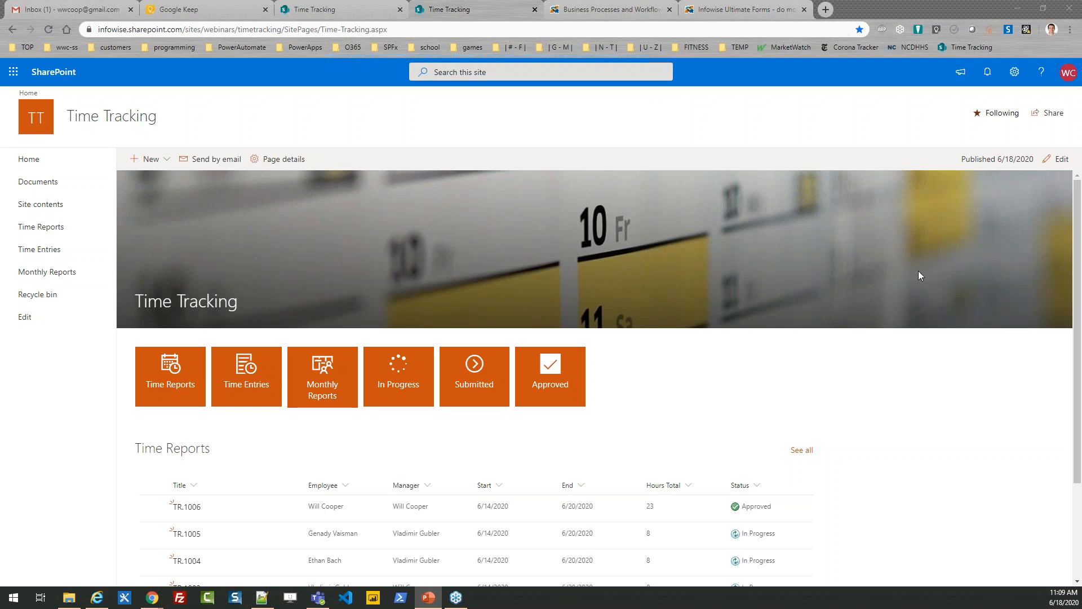
Open the Time Reports list and start a new time report.
mouse_move(1080, 216)
left_mouse_down()
mouse_move(1080, 310)
mouse_move(1069, 205)
left_mouse_up()
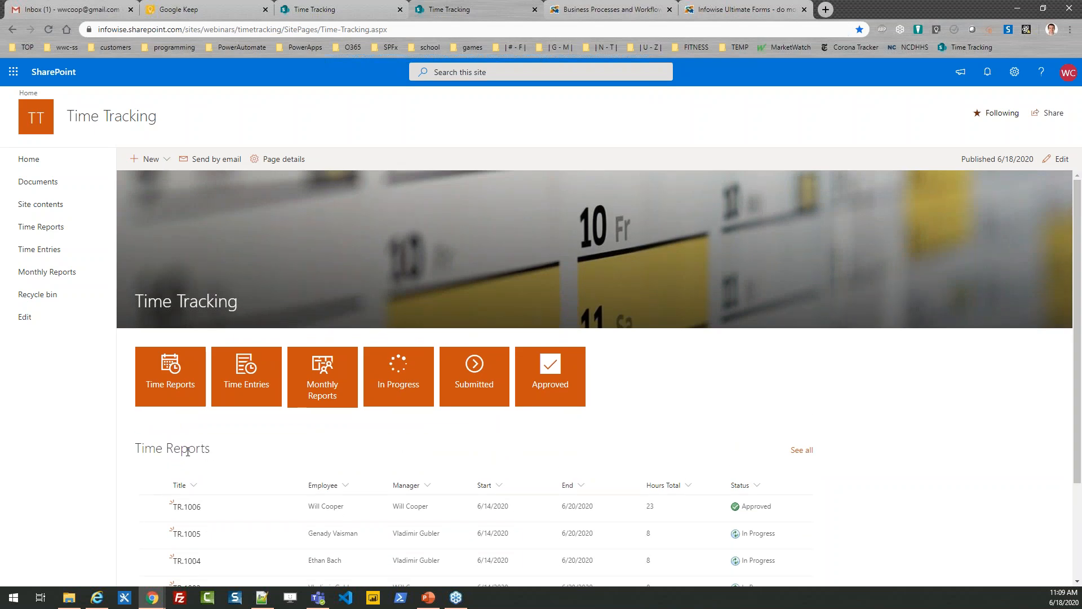
left_click(51, 228)
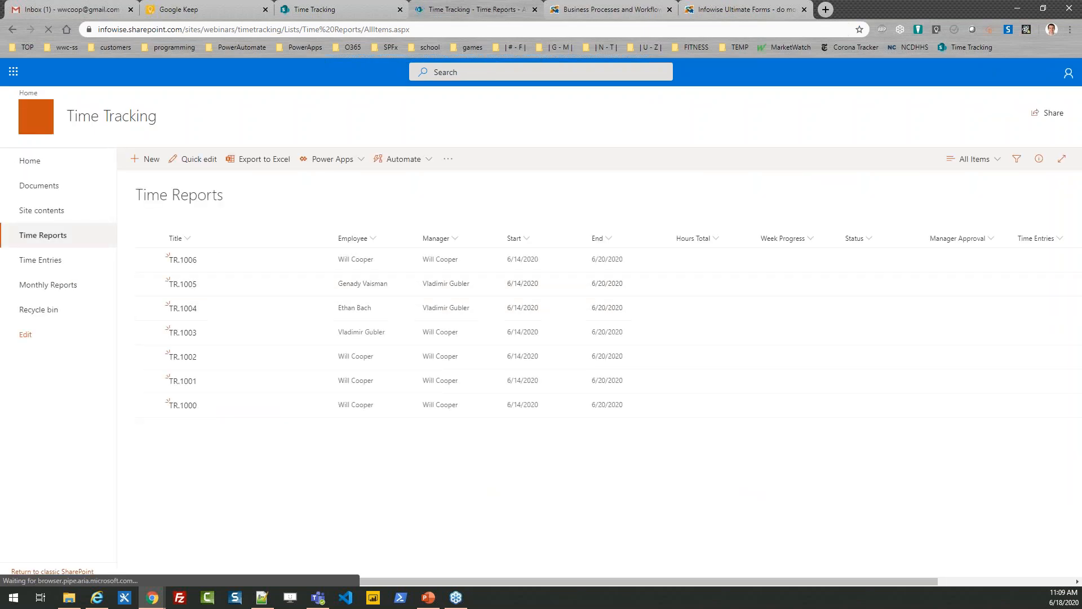
left_click(151, 161)
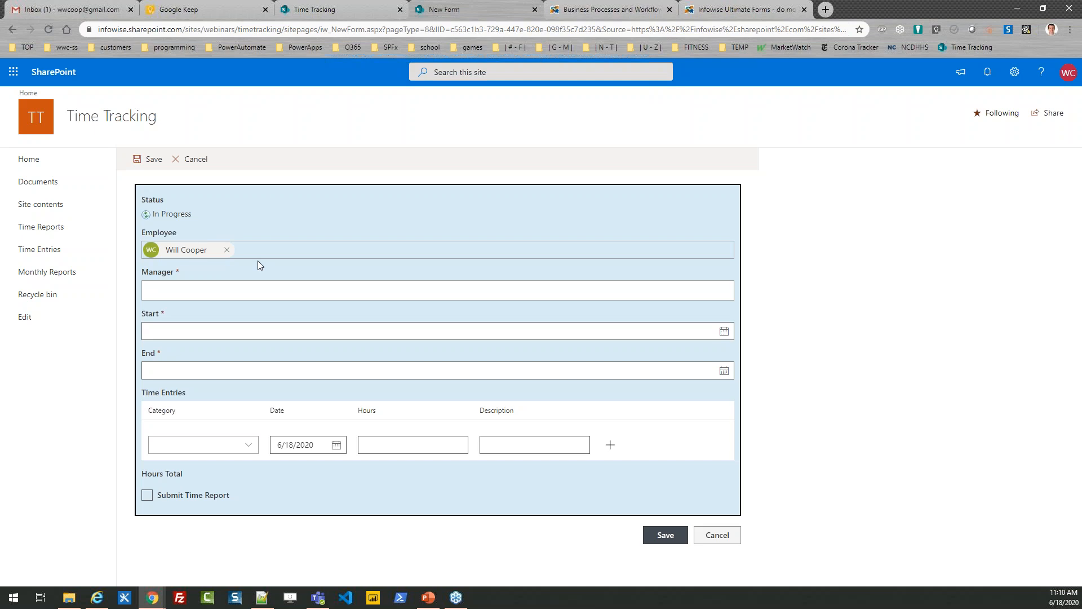
Fill in the manager's name on the new time report.
left_click(200, 286)
type("will")
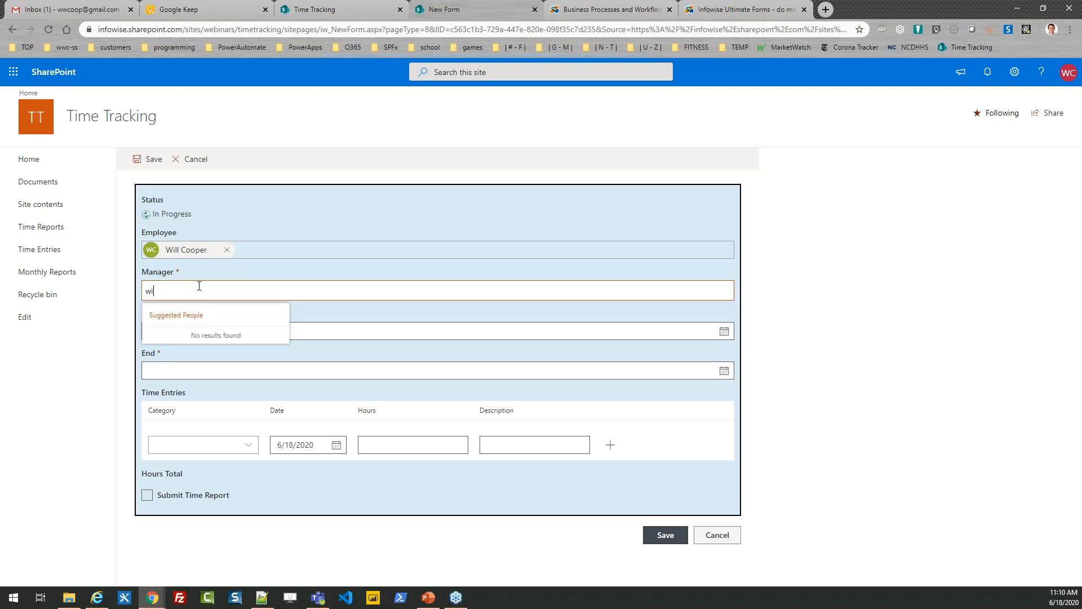
key("Right")
key("Return")
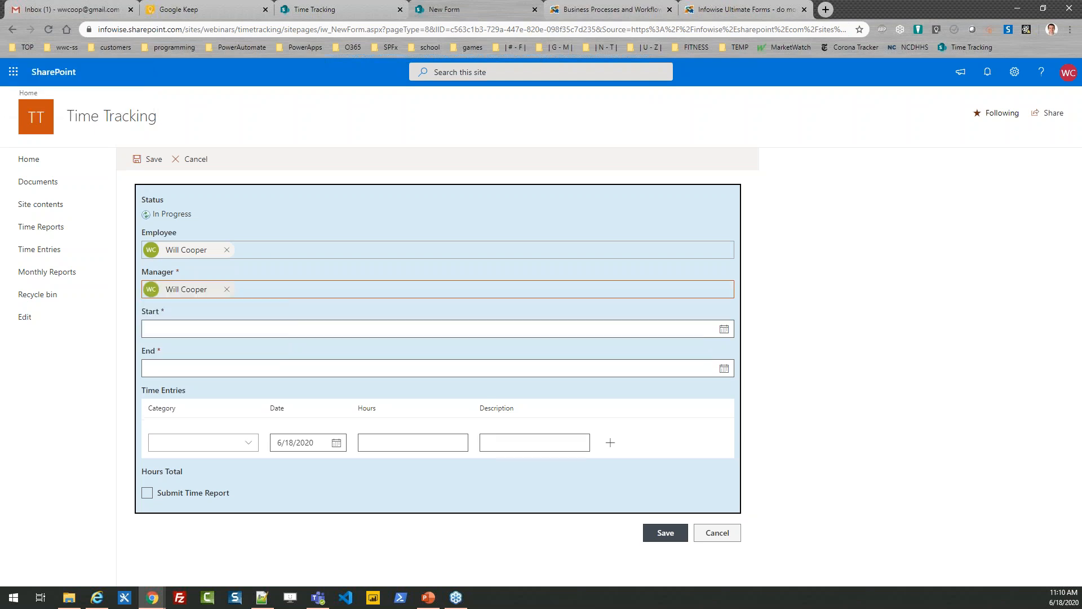
Set the report's start date to 6/14/2020 and its end date to 6/20/2020.
left_click(208, 332)
left_click(156, 419)
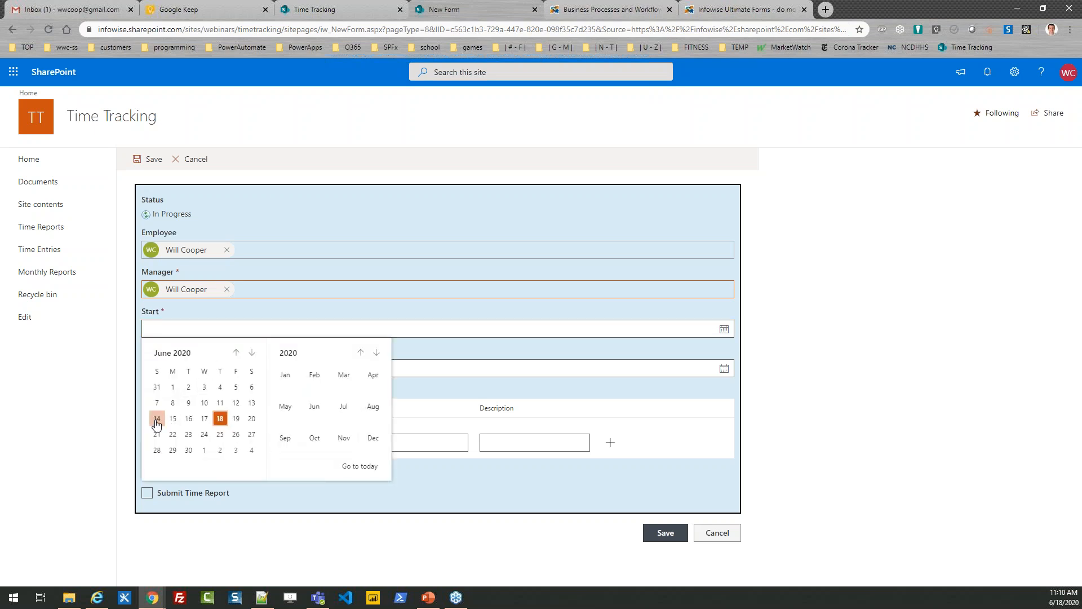
left_click(190, 369)
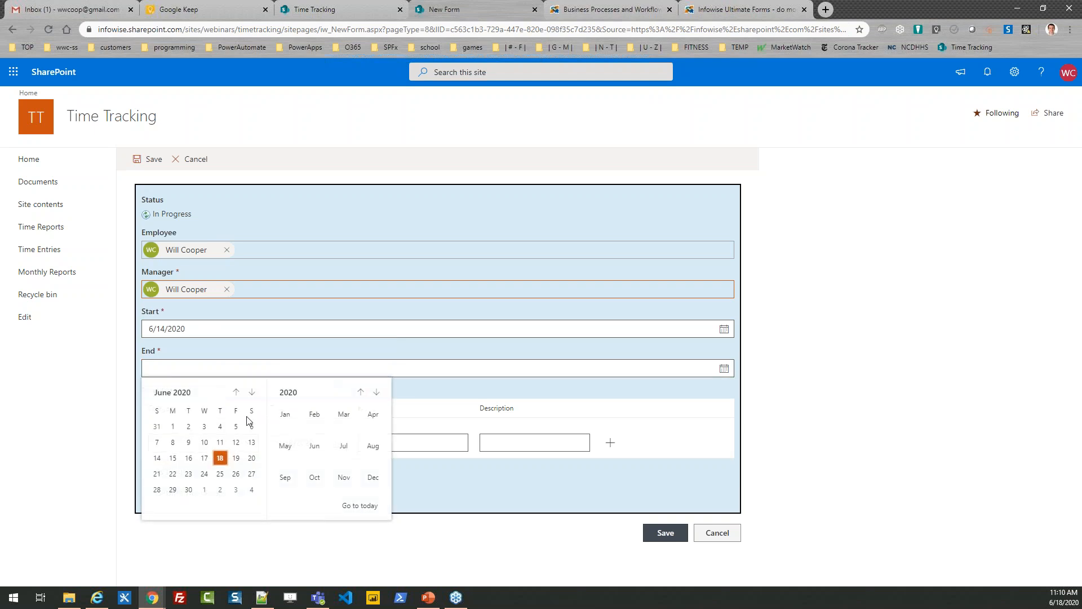
left_click(251, 458)
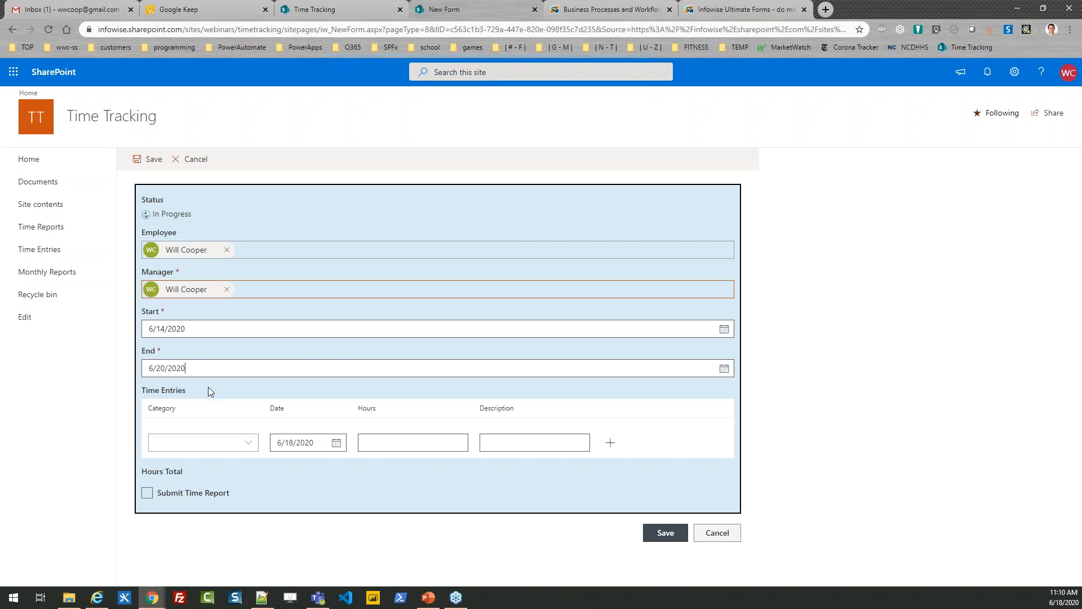
Add a Development time entry dated 6/15/2020 with 8 hours and the description "SharePoint Development".
left_click(248, 442)
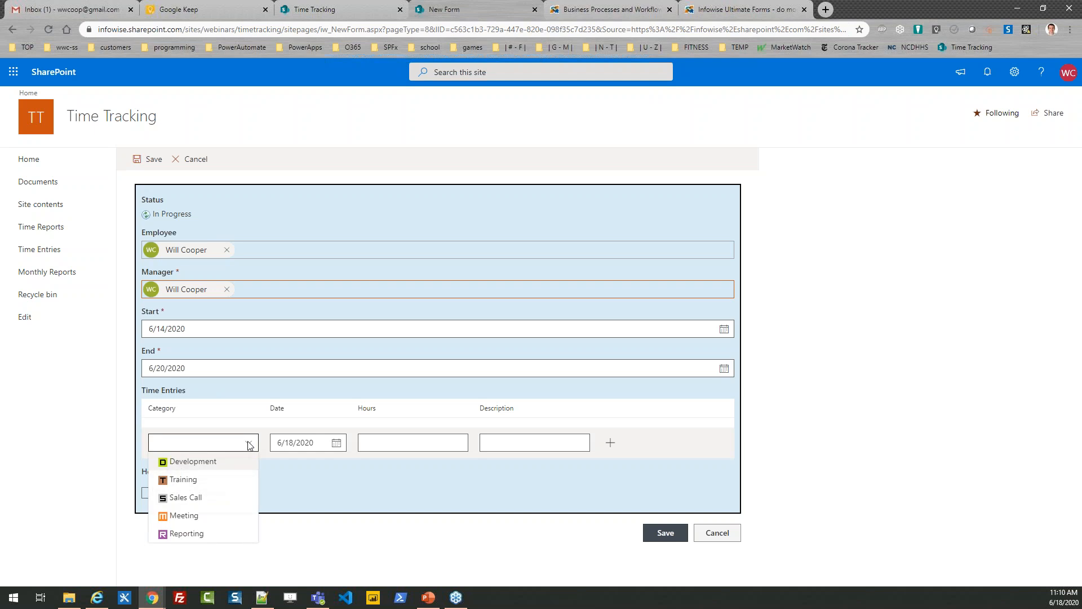
left_click(221, 462)
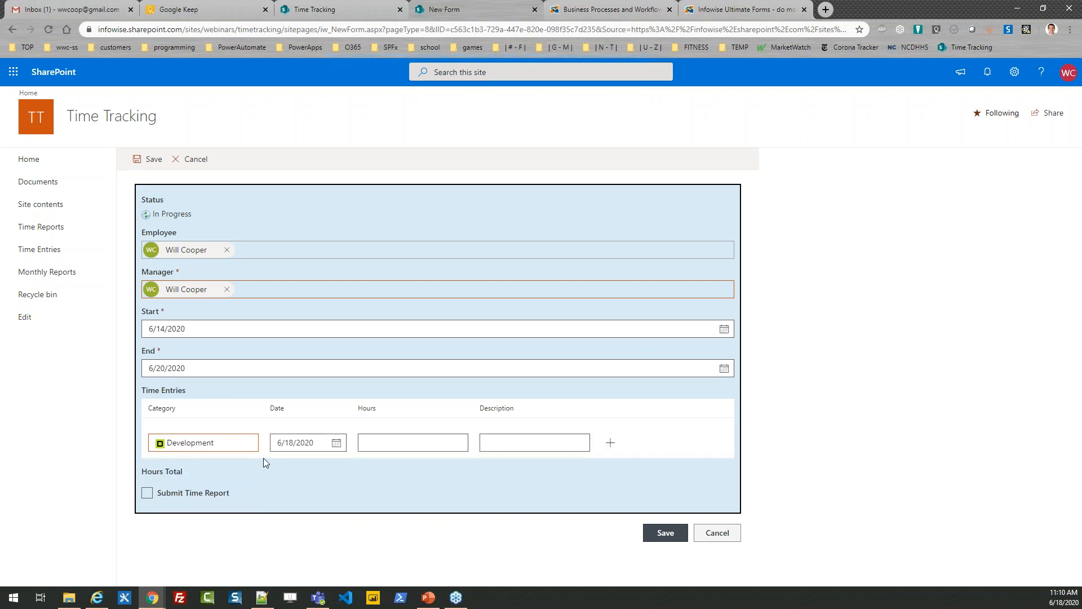
left_click(312, 442)
left_click(300, 369)
key("Tab")
type("8")
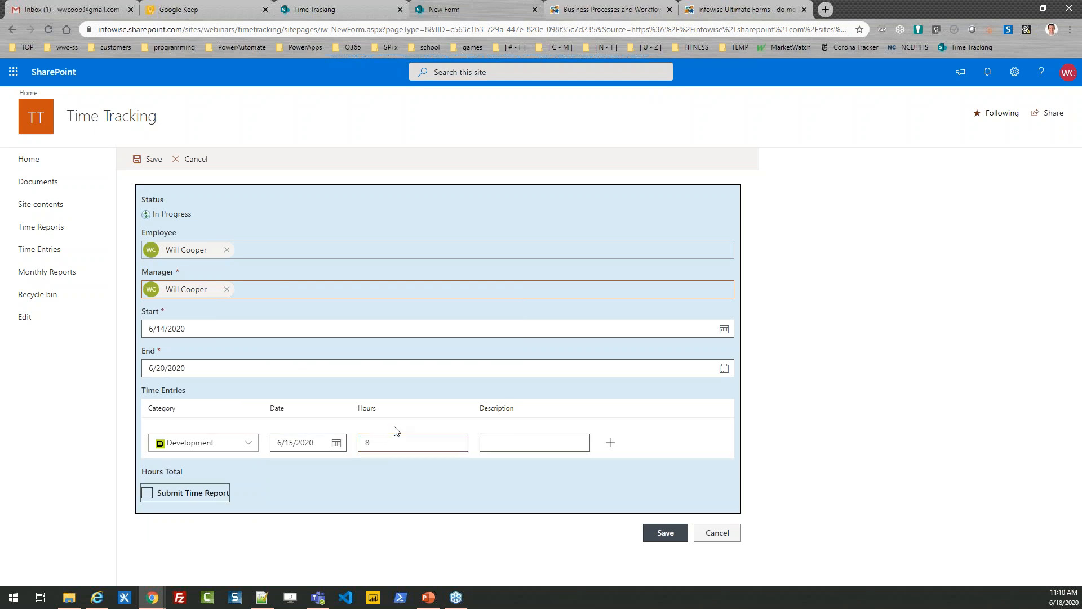
left_click(517, 441)
type("S")
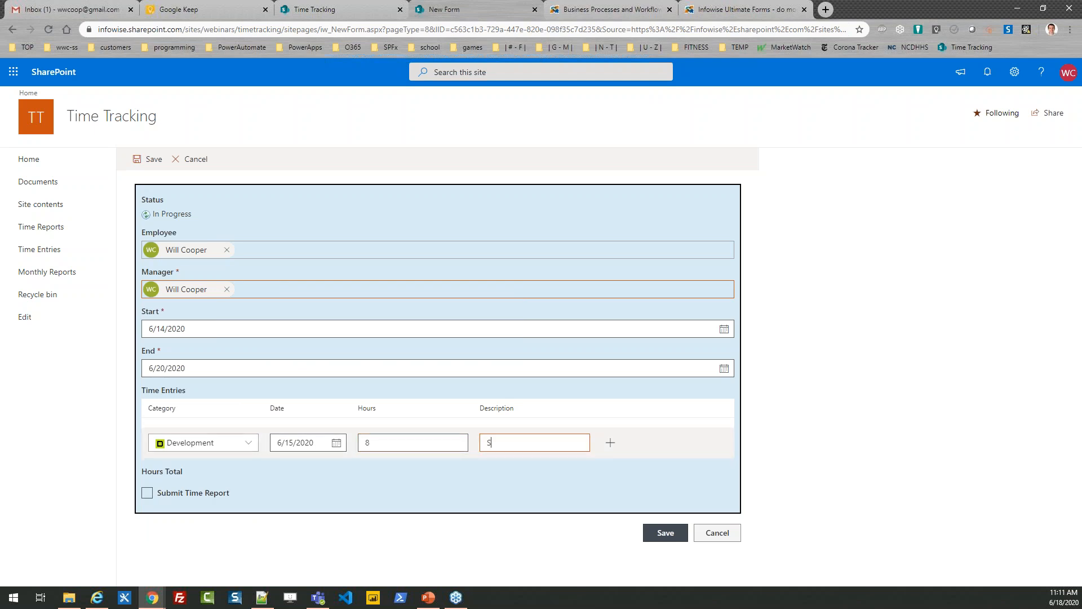
type("harePoint Development")
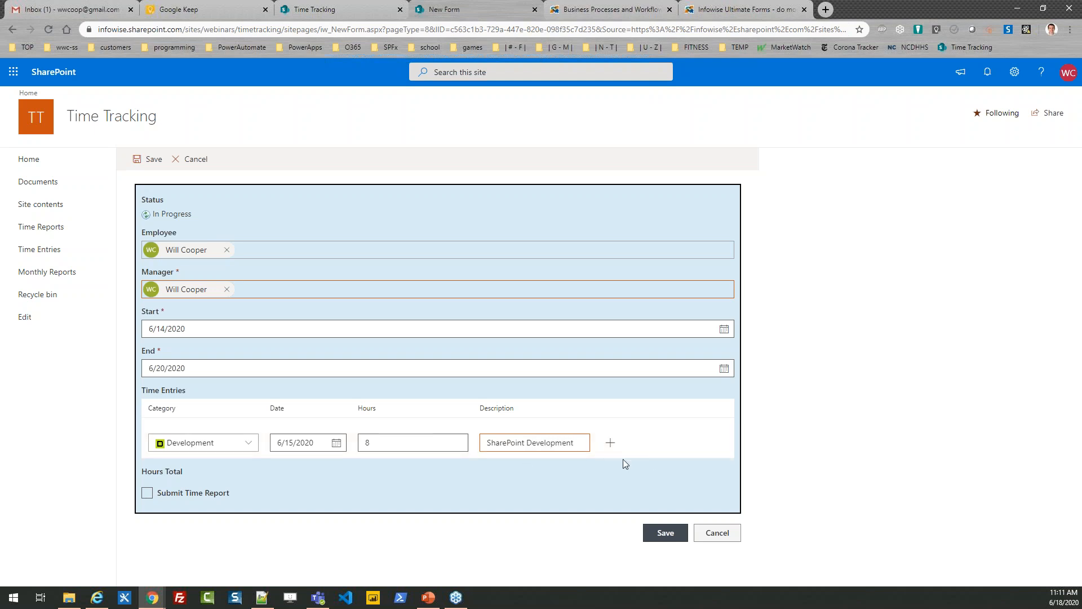
left_click(609, 442)
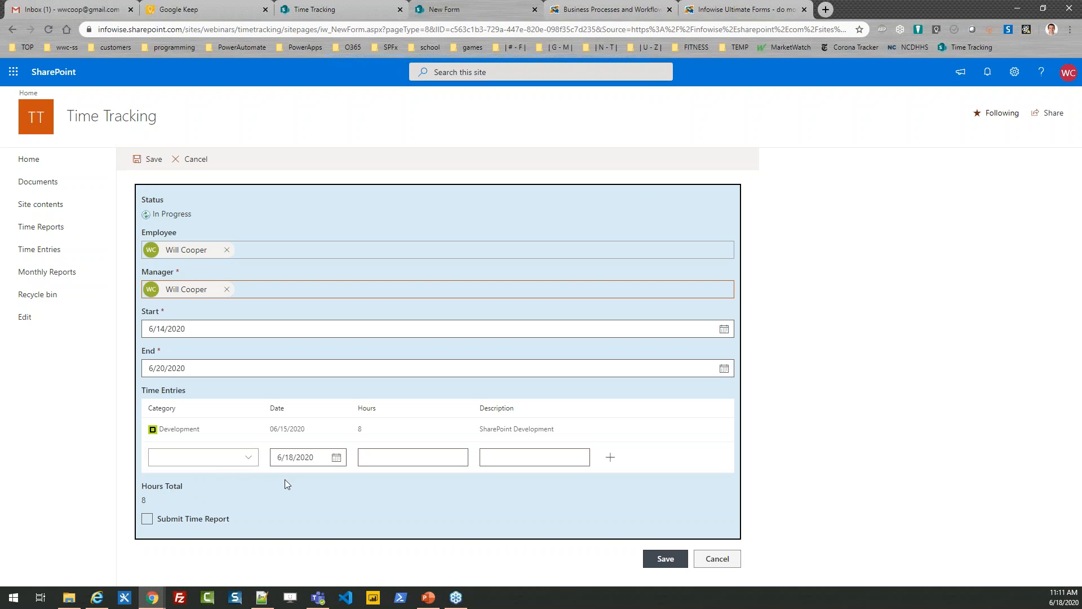
Set the second time entry's category to Sales Call and its date to 6/16/2020.
left_click(248, 459)
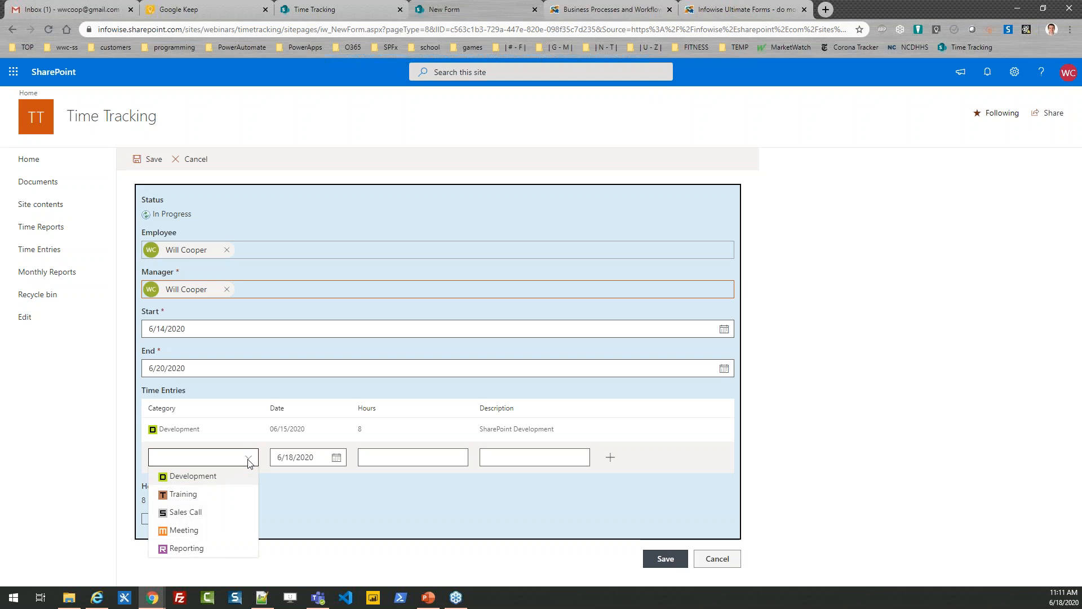
left_click(230, 514)
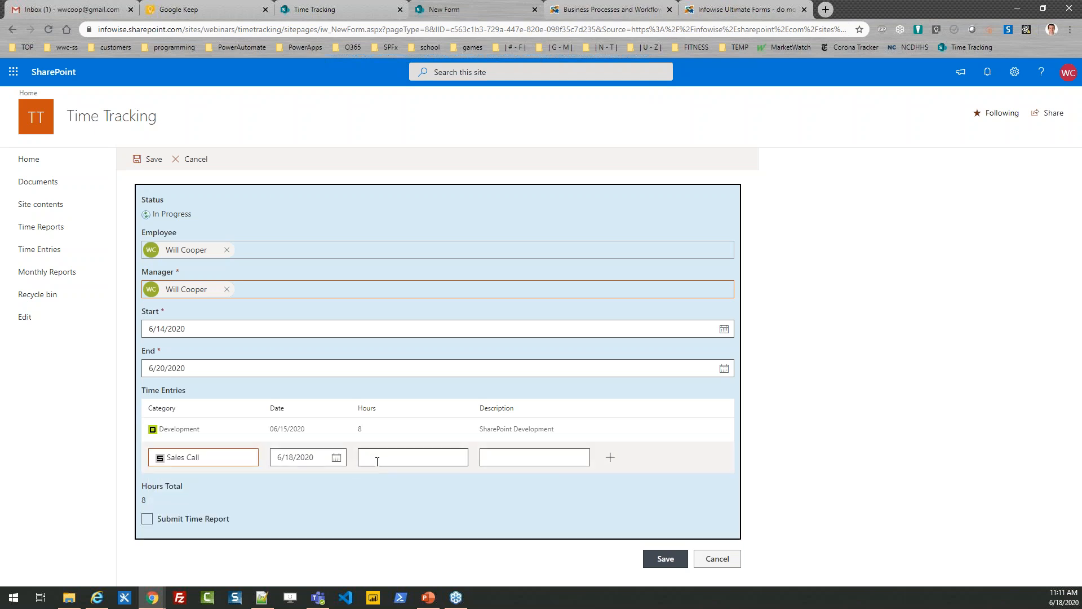
left_click(336, 457)
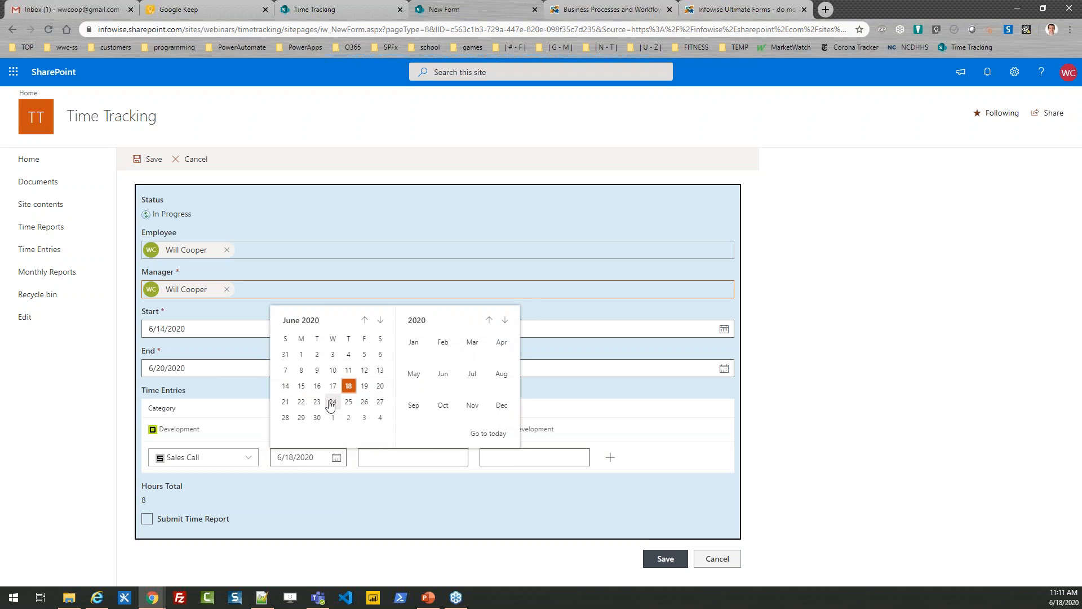
left_click(317, 384)
left_click(375, 459)
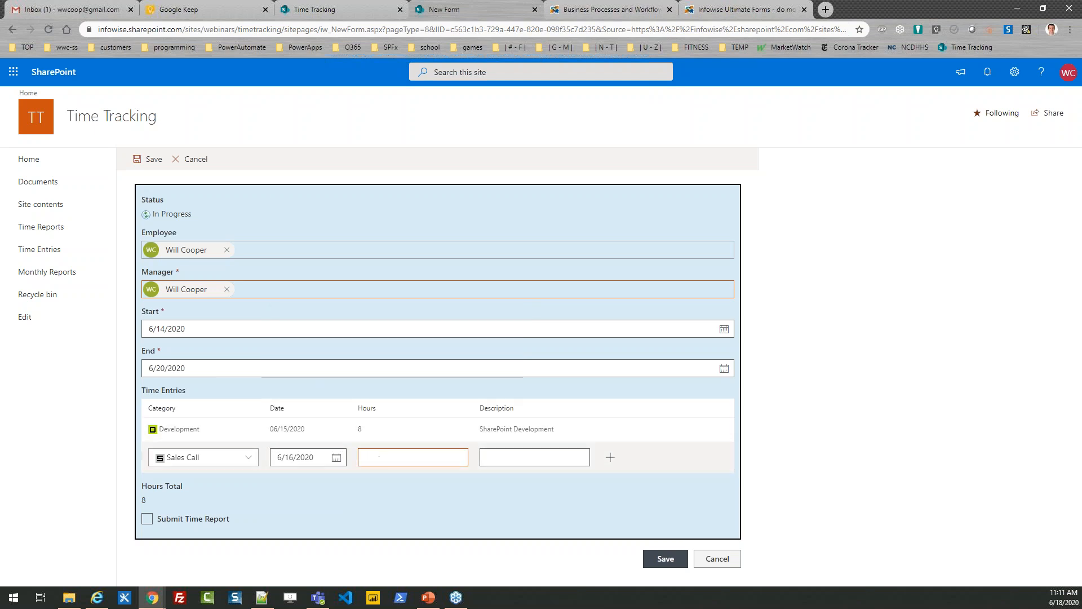
type("Sales Mee")
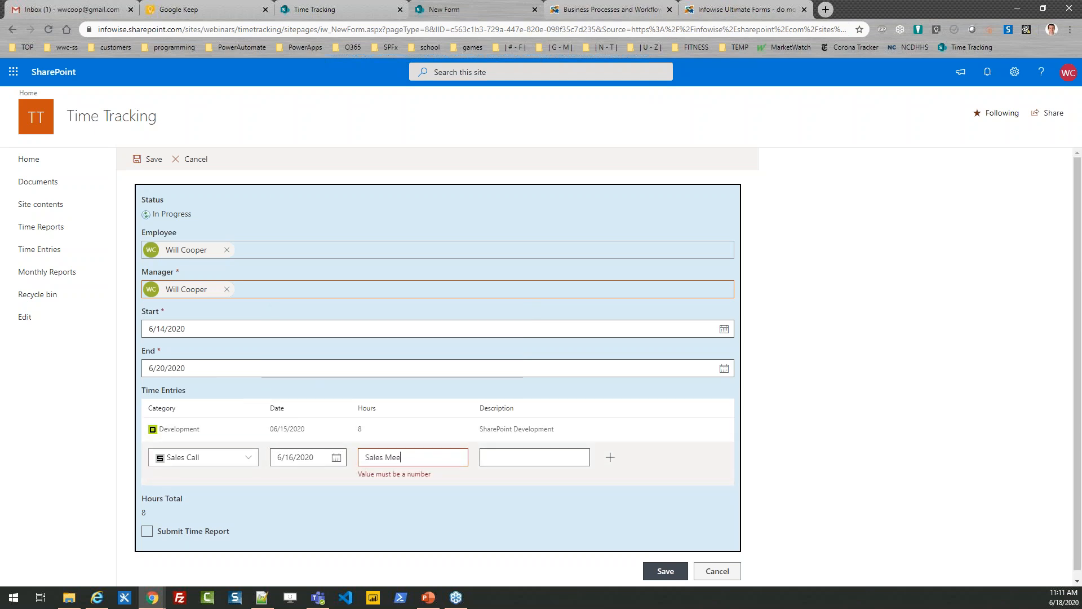
key("BackSpace")
key("BackSpace")
key("BackSpace")
key("BackSpace")
key("BackSpace")
key("BackSpace")
key("BackSpace")
key("BackSpace")
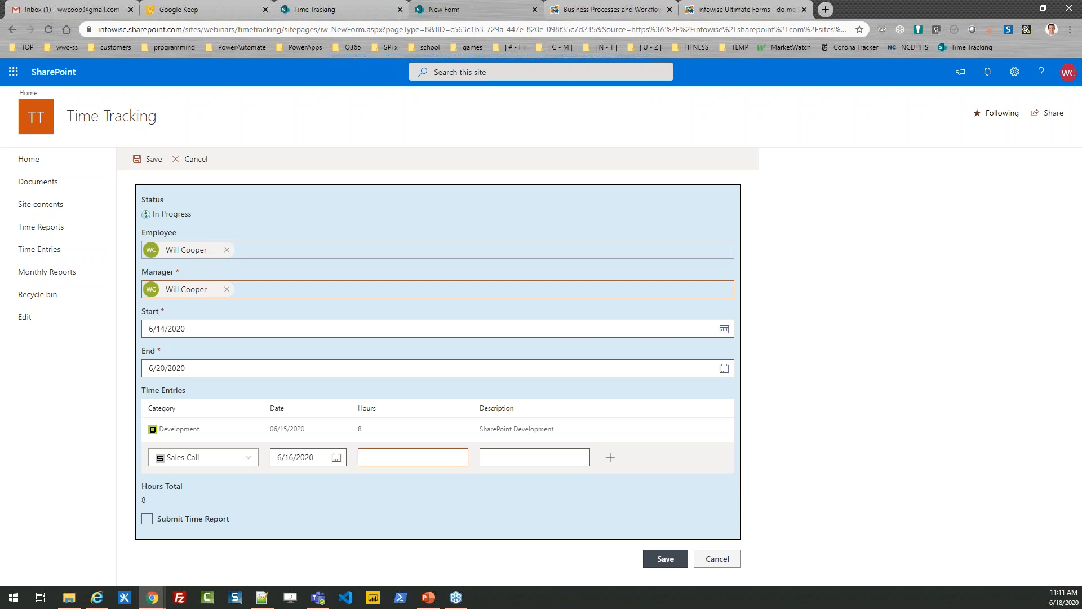
Give the Sales Call entry 6 hours and the description "Sales meeting", and add it to the report.
type("6")
left_click(553, 456)
type("Sales meeting")
left_click(611, 457)
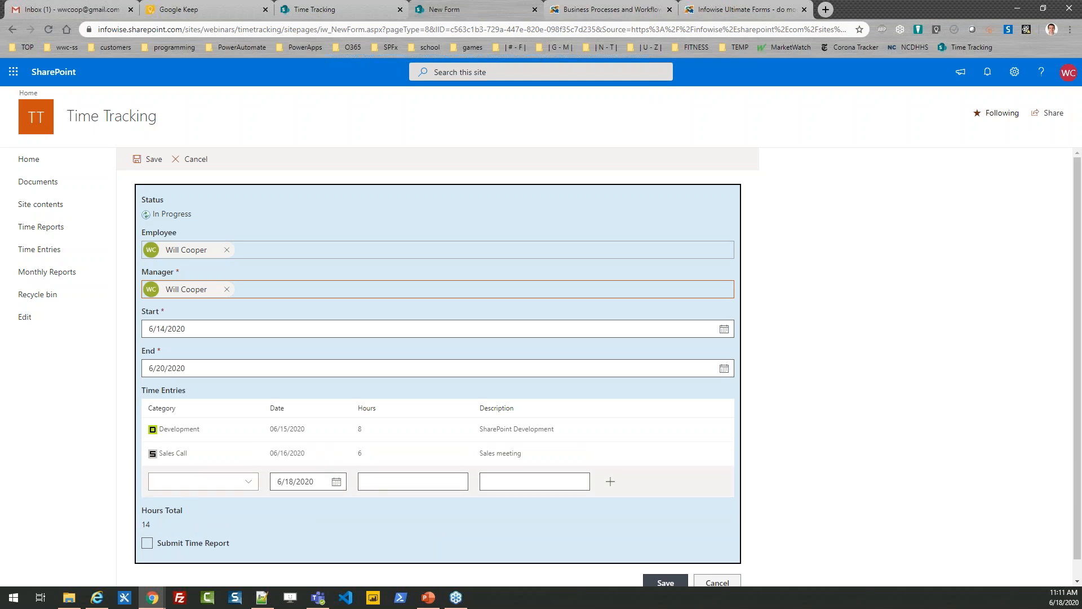
Add a Reporting time entry dated 6/18/2020 with 8 hours and the description "Completing reports".
left_click(251, 483)
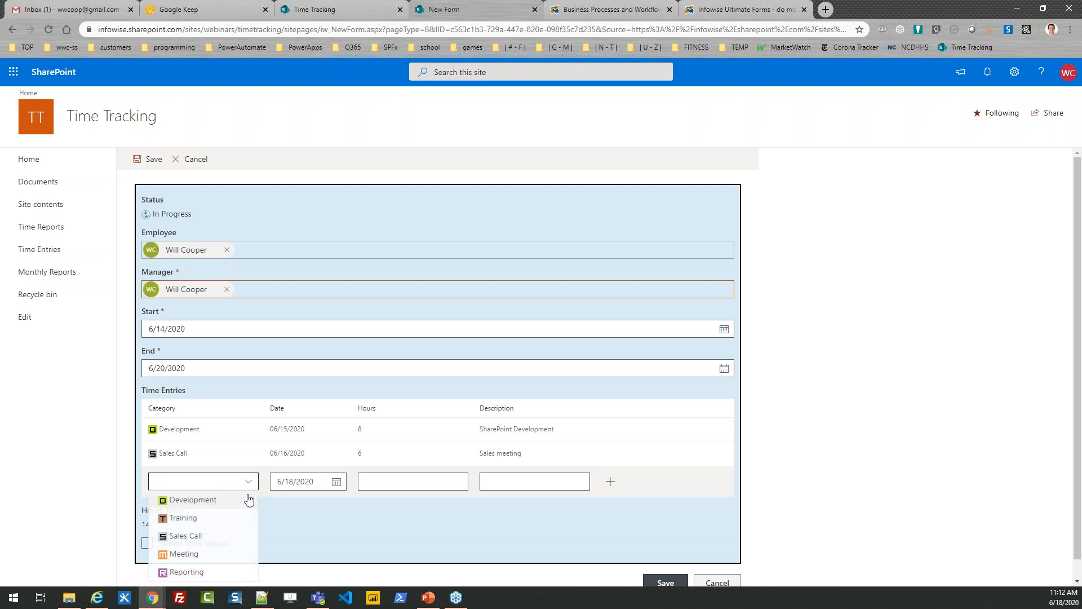
left_click(229, 571)
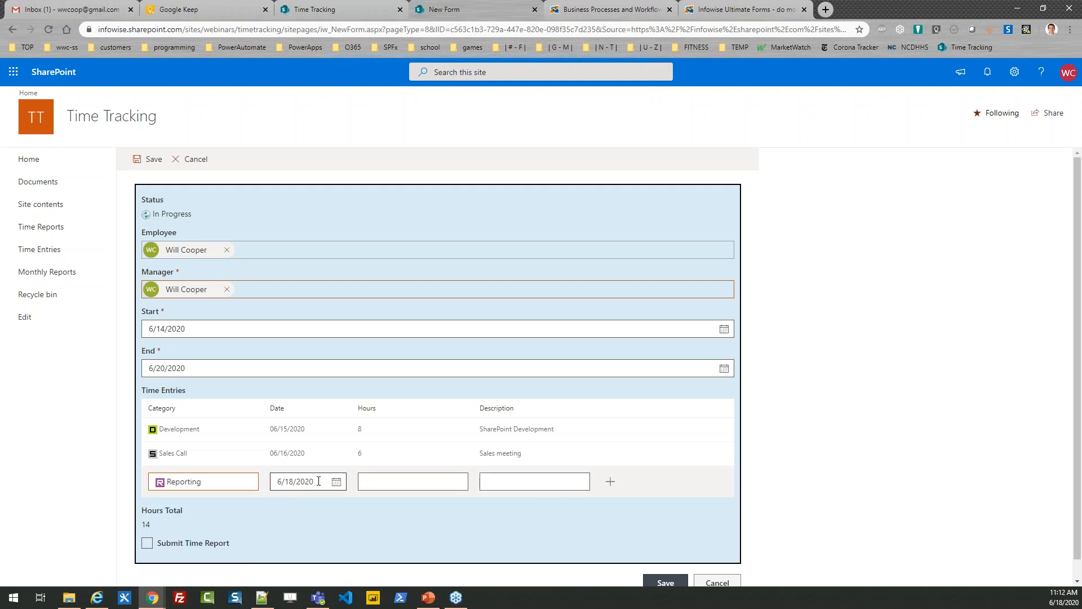
left_click(398, 482)
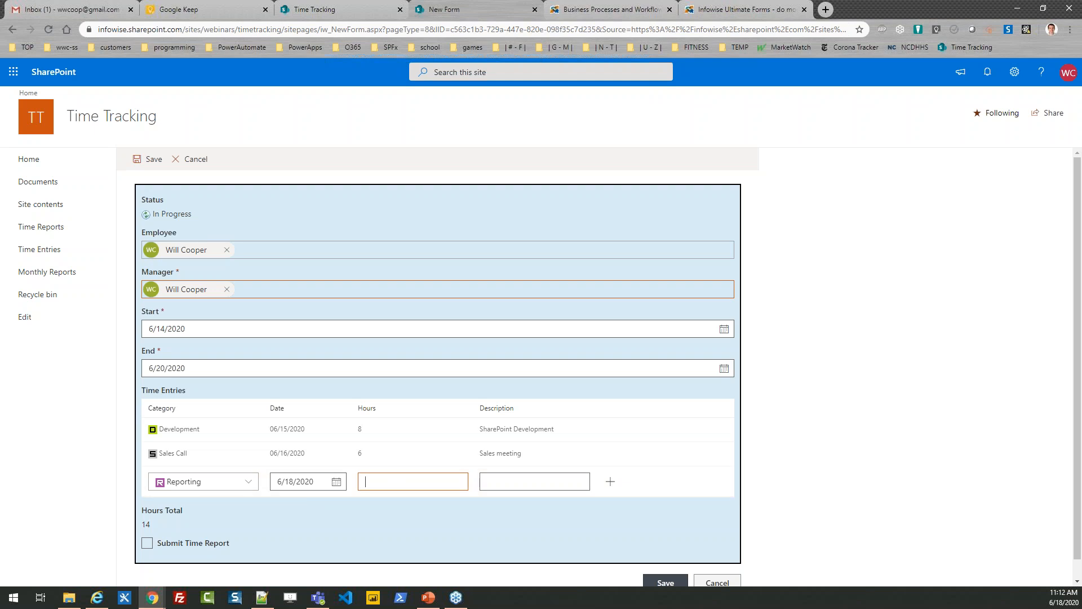
type("8")
key("Tab")
key("Tab")
key("Tab")
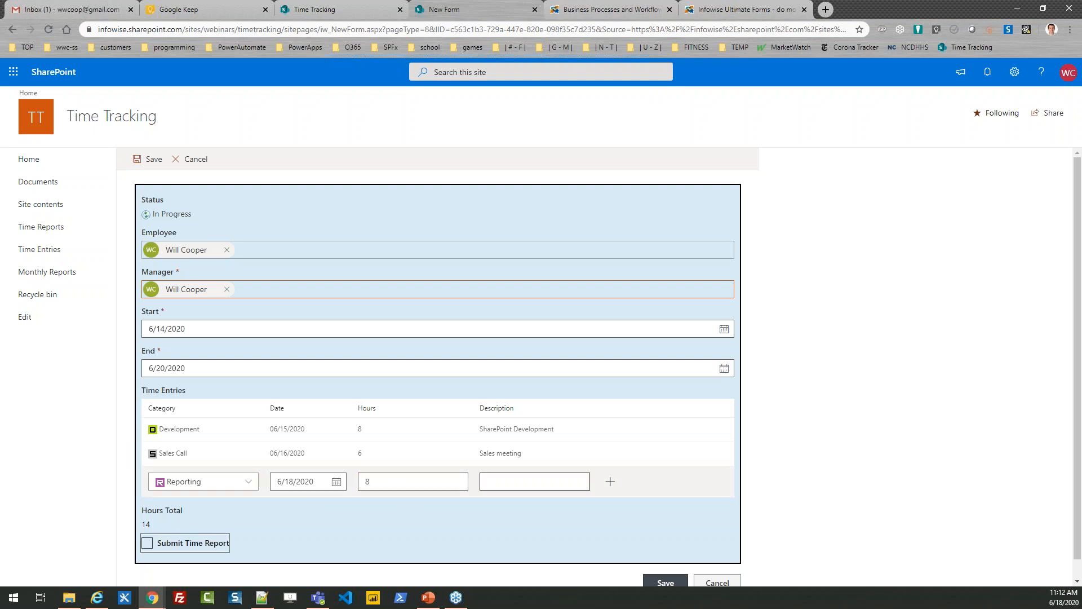
left_click(509, 486)
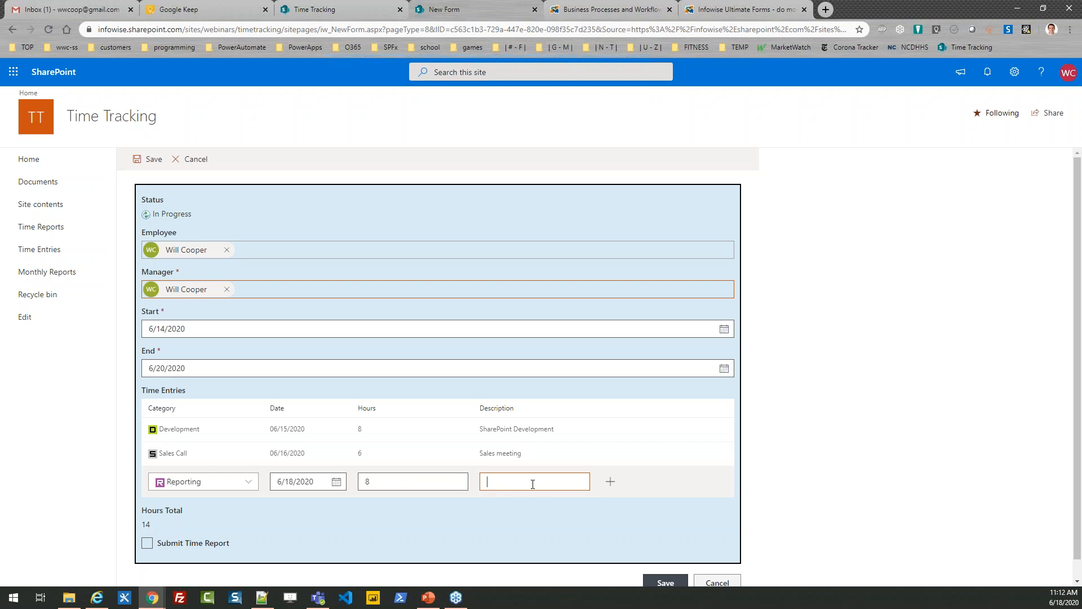
type("Completing reports")
left_click(610, 481)
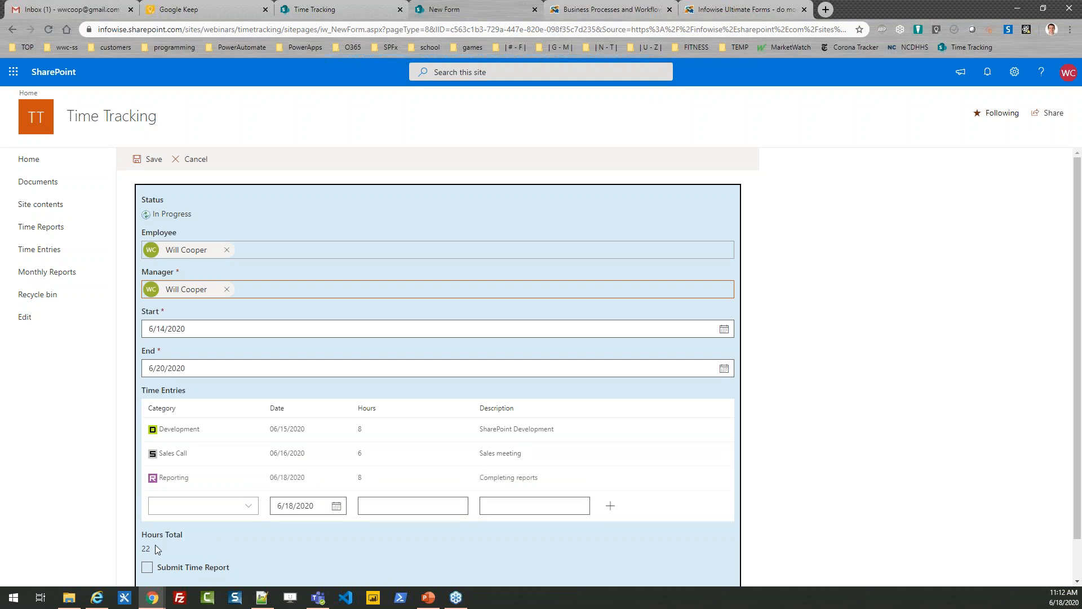
Check the completed form and save the time report without submitting it.
scroll(1081, 353, "down", 1)
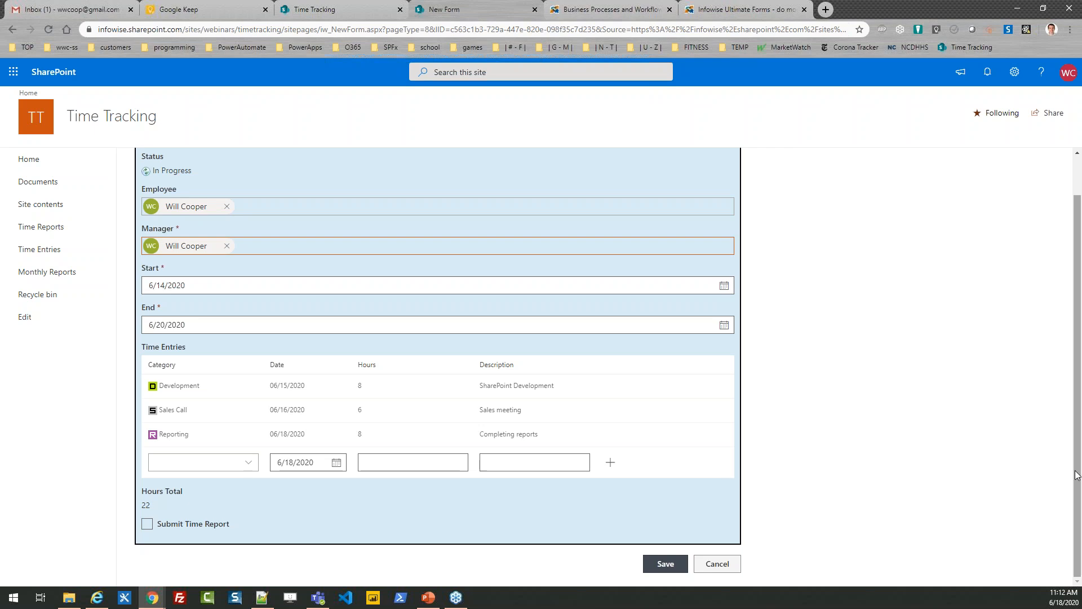
scroll(943, 448, "up", 1)
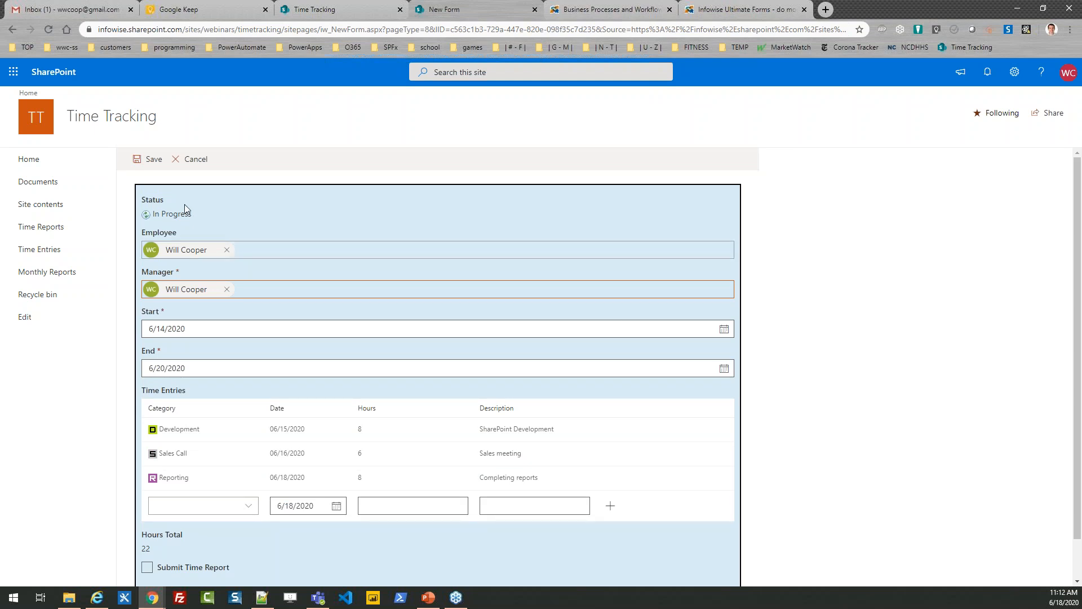
left_click(153, 163)
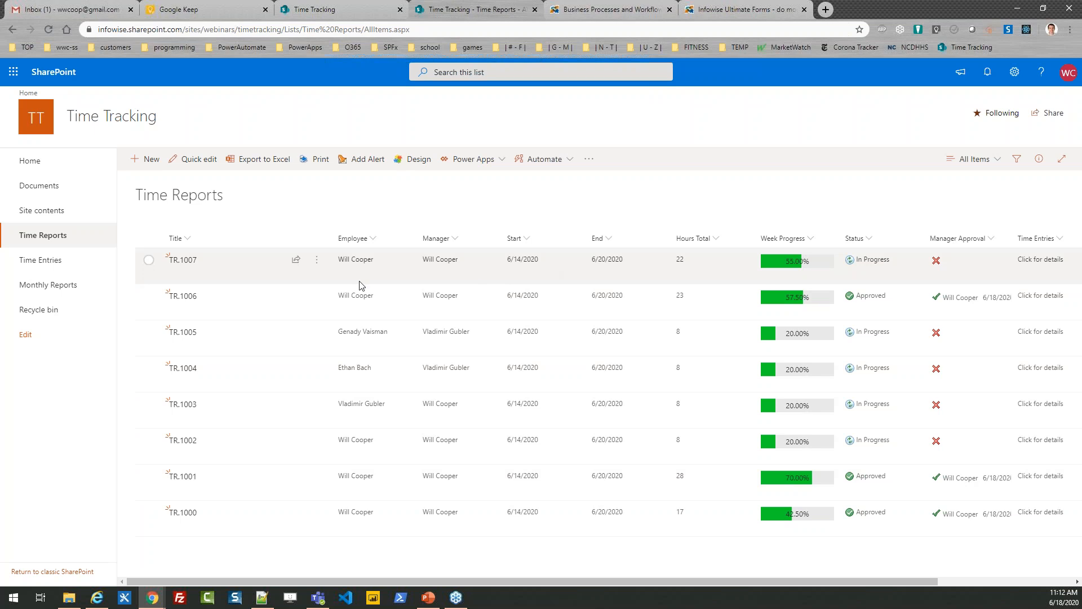
Expand the time entry details of the newly saved report in the list and examine its columns and entries.
left_click_drag(209, 261, 168, 270)
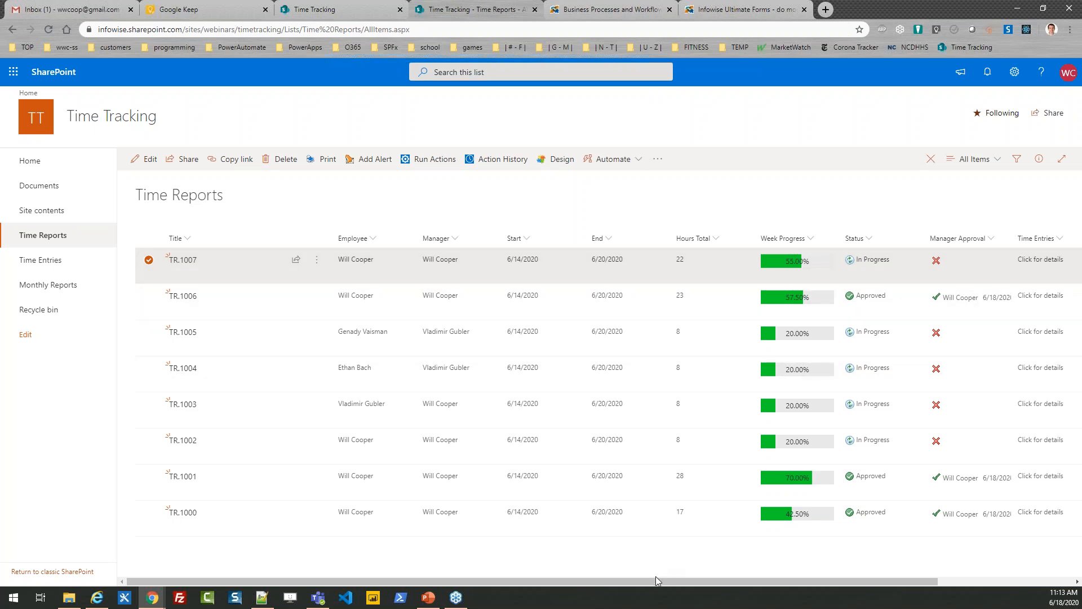
left_click_drag(653, 581, 788, 580)
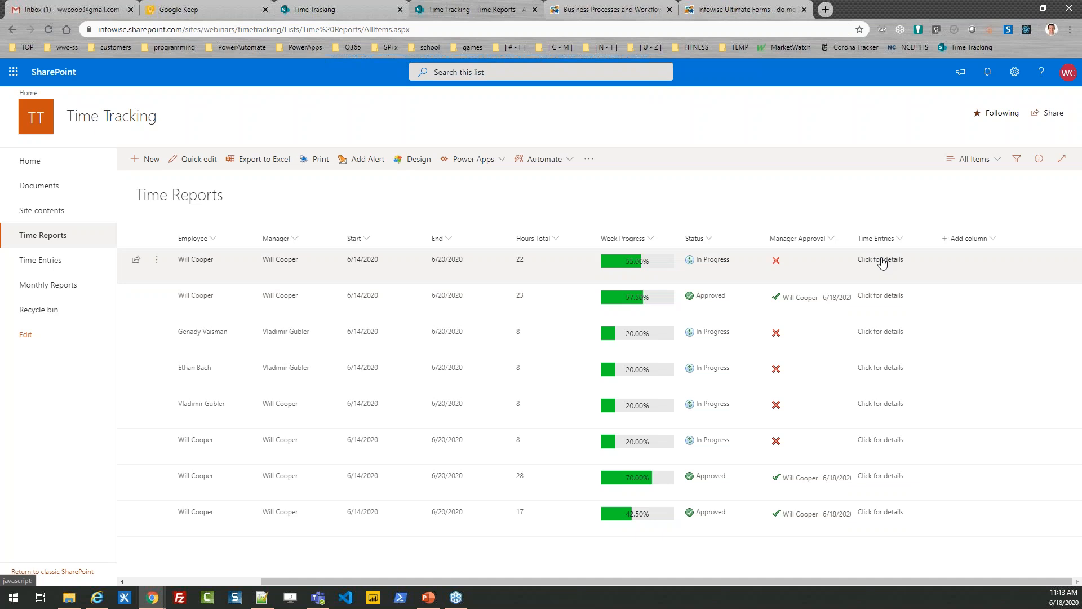
left_click(883, 260)
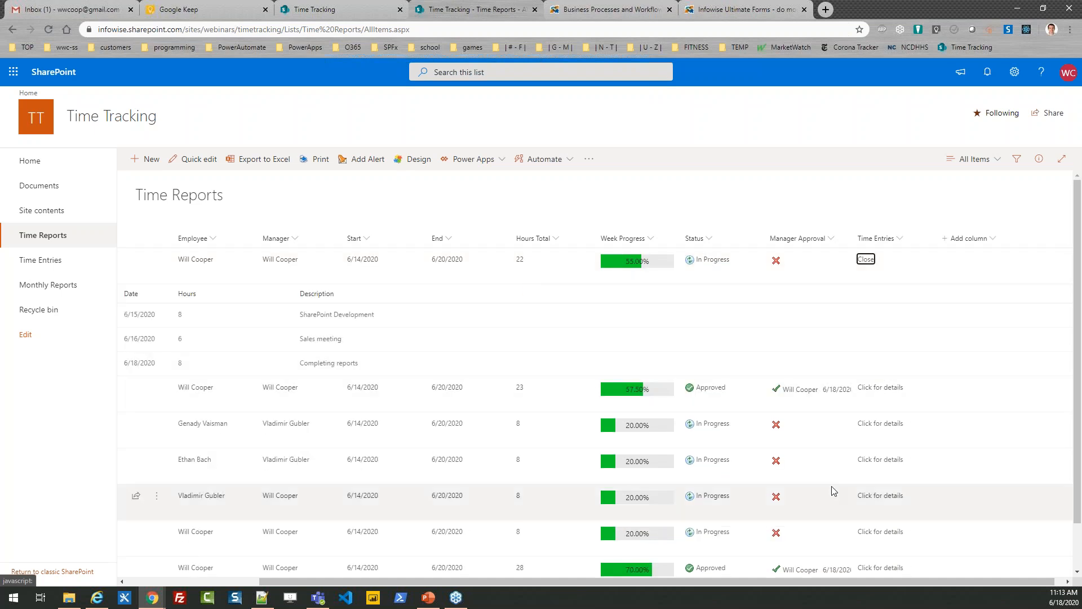
left_click_drag(708, 582, 536, 591)
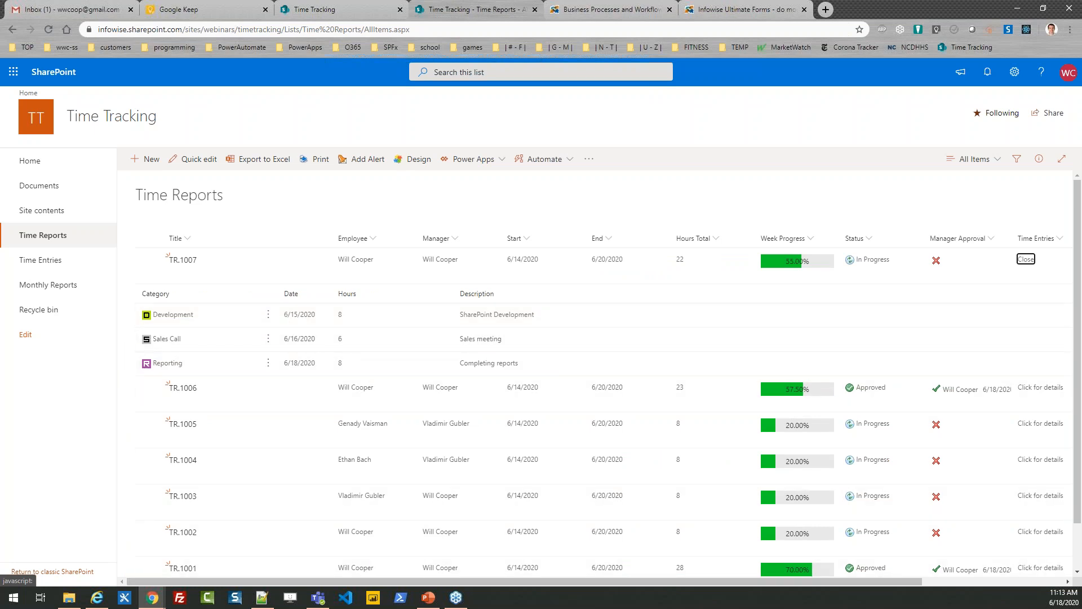
left_click_drag(438, 583, 578, 606)
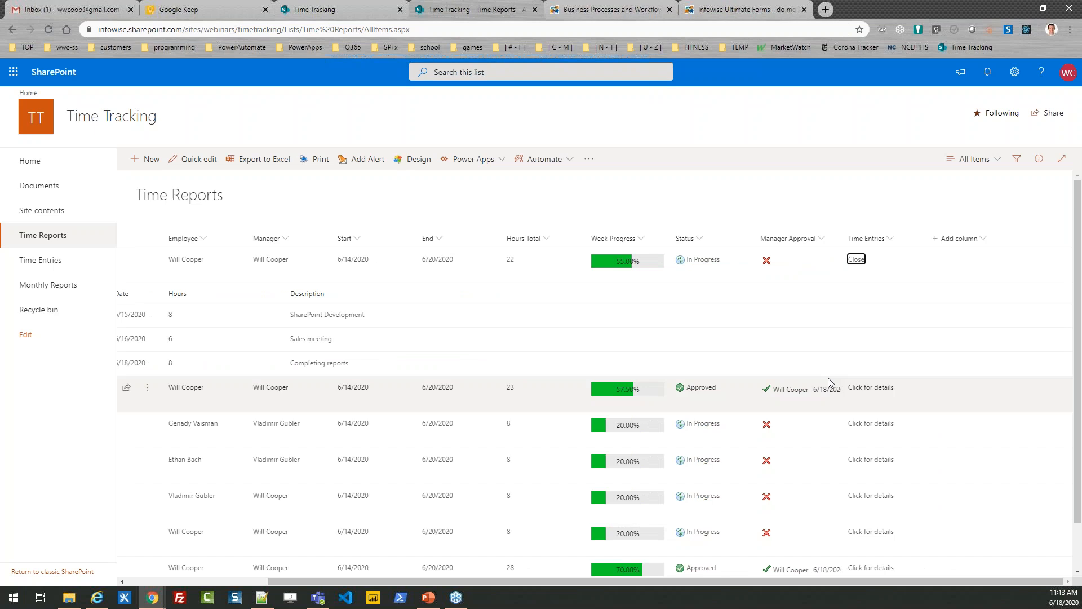
Collapse the expanded time entry details, mark time report TR.1007 as submitted in its edit form, and save it.
left_click(857, 260)
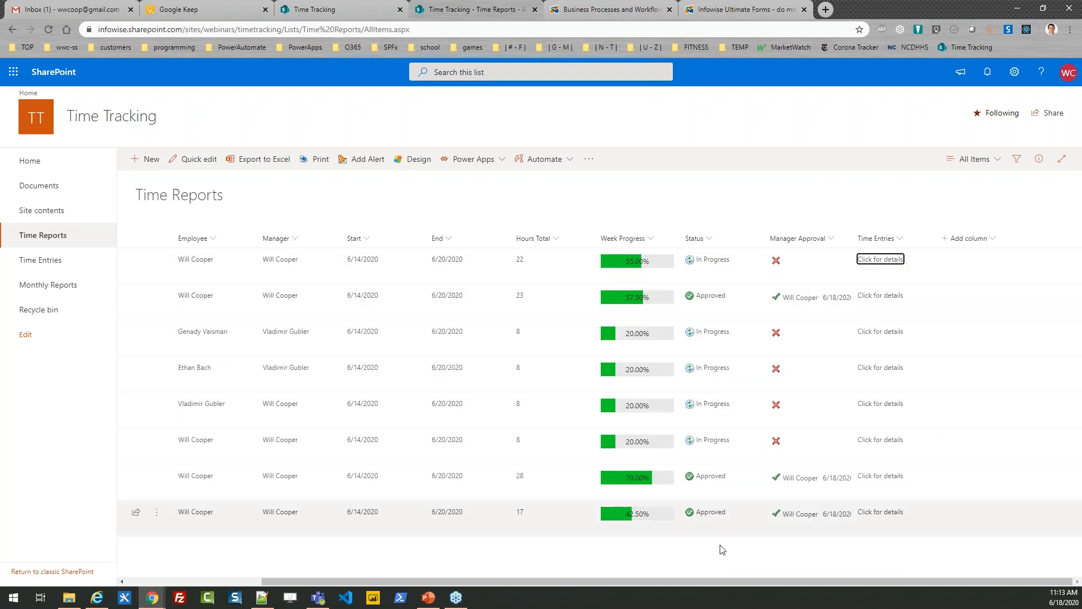
left_click_drag(614, 581, 501, 566)
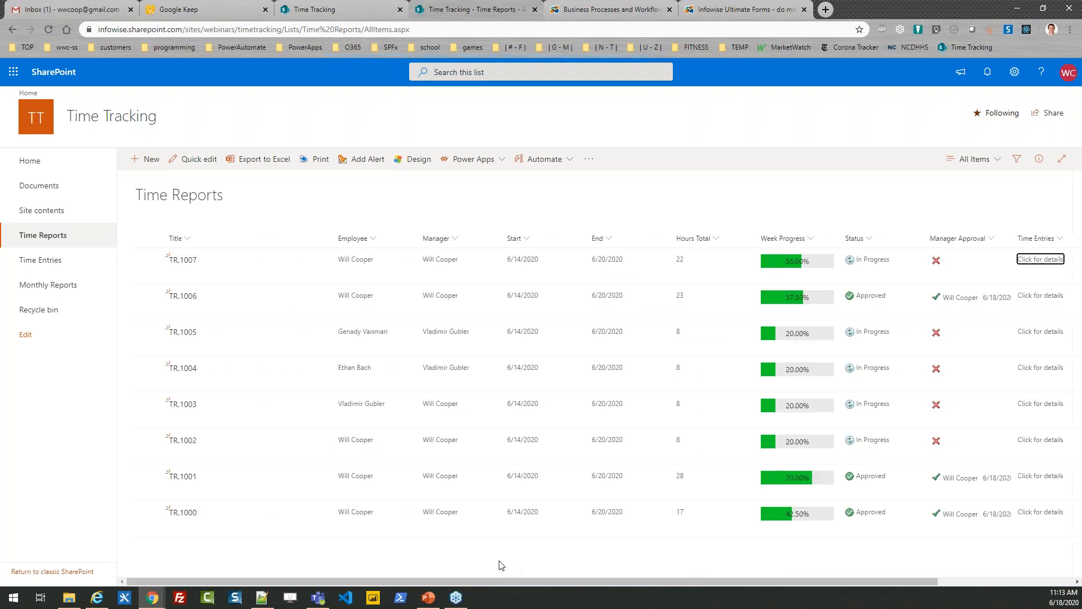
left_click(149, 260)
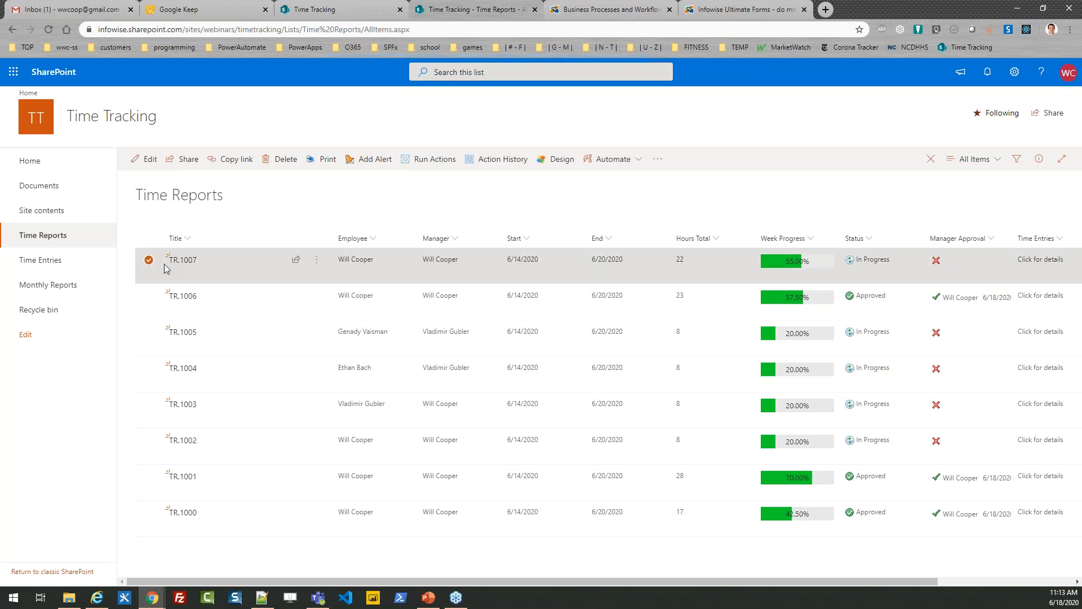
left_click(148, 159)
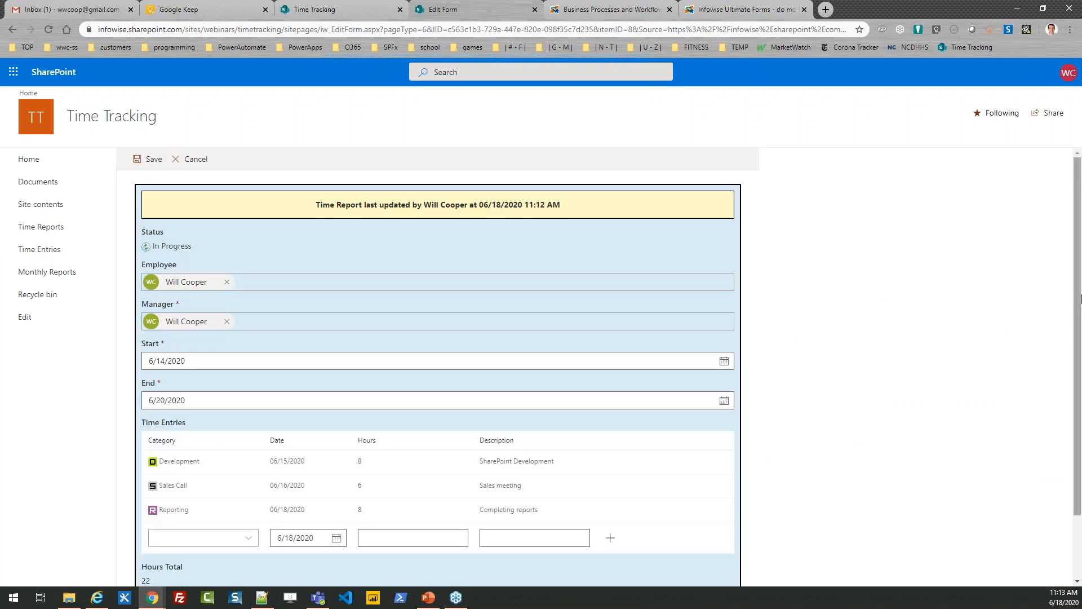
left_click_drag(1078, 285, 1080, 356)
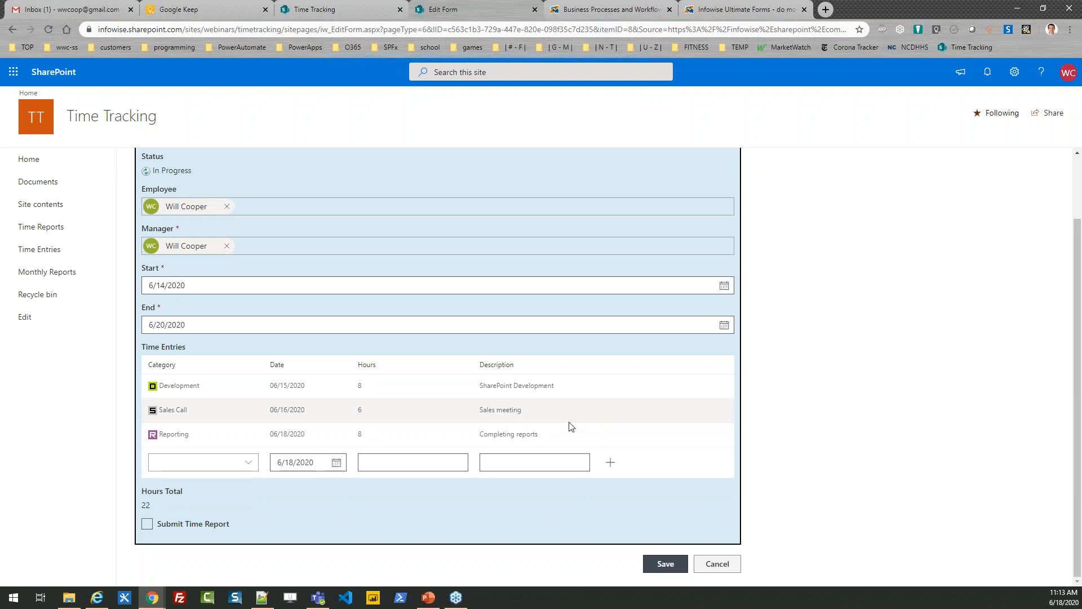
left_click(159, 527)
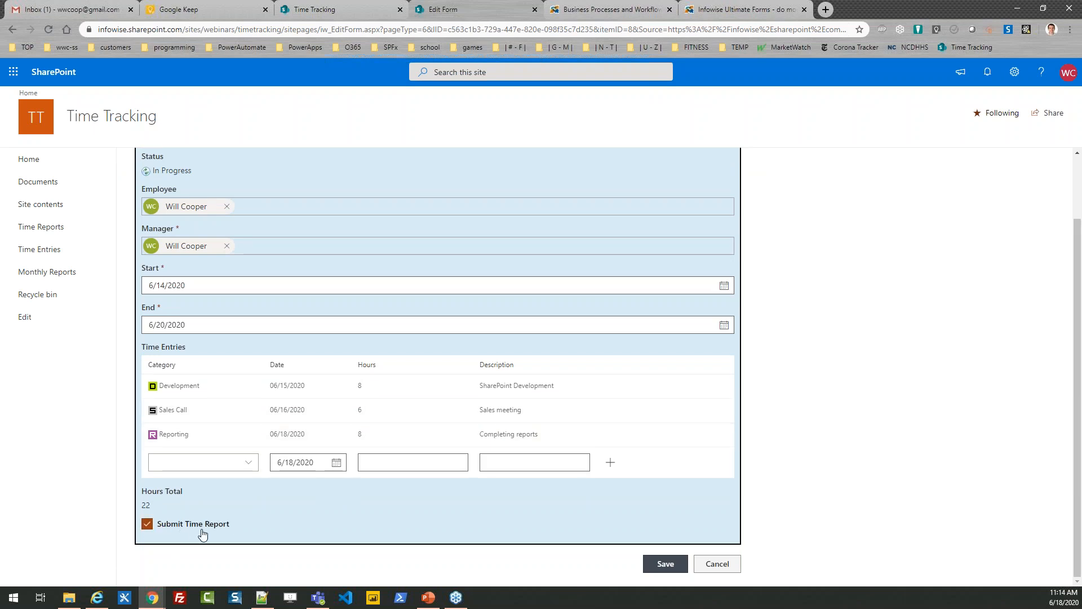
left_click(665, 563)
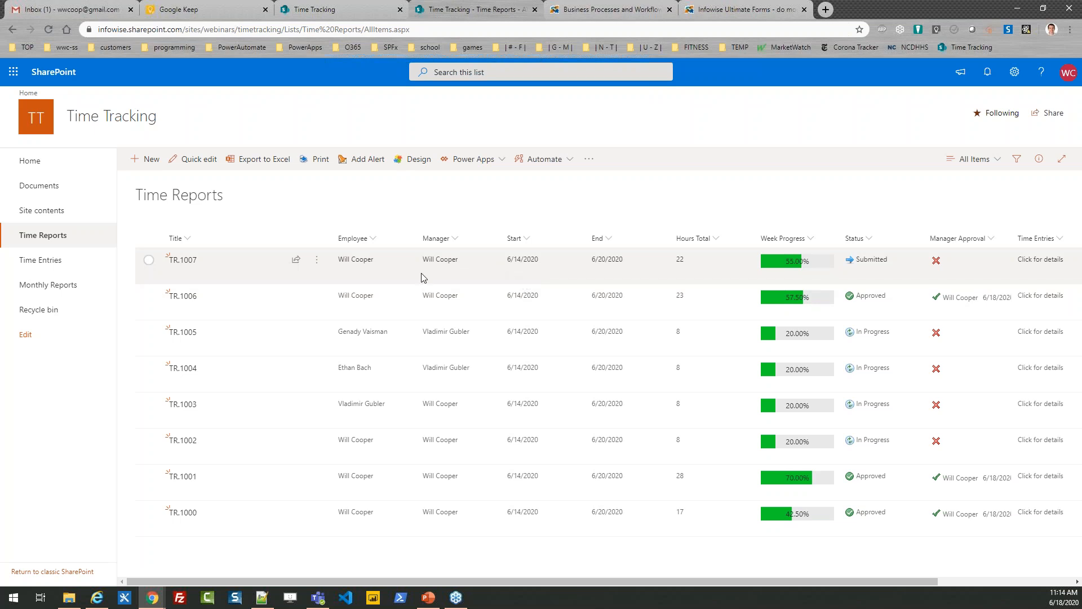
Examine the print preview of time report TR.1007 in the Time Report template and close it.
left_click(149, 261)
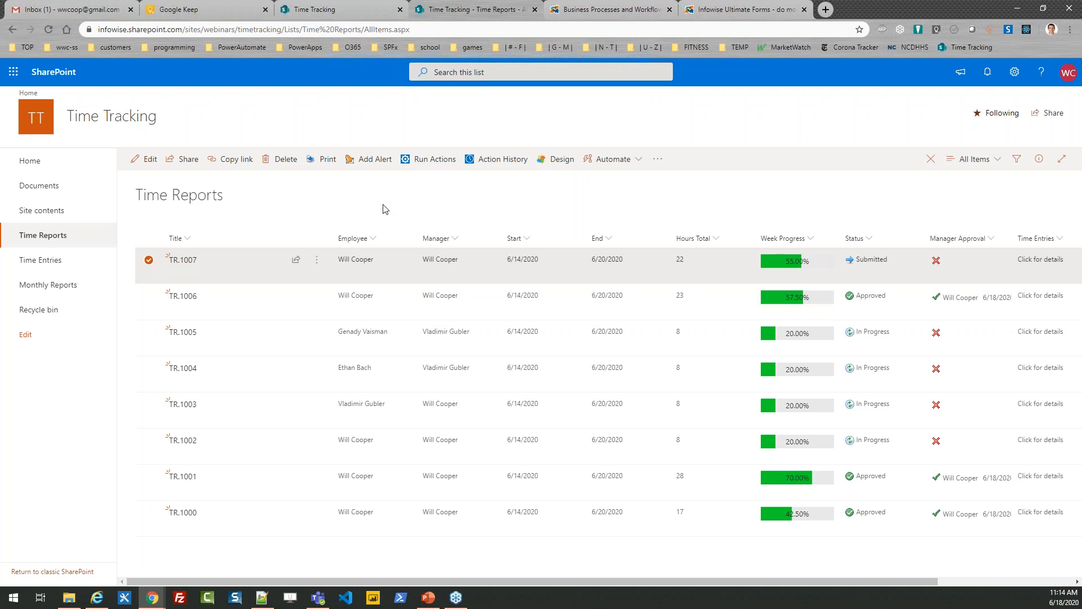
left_click(320, 163)
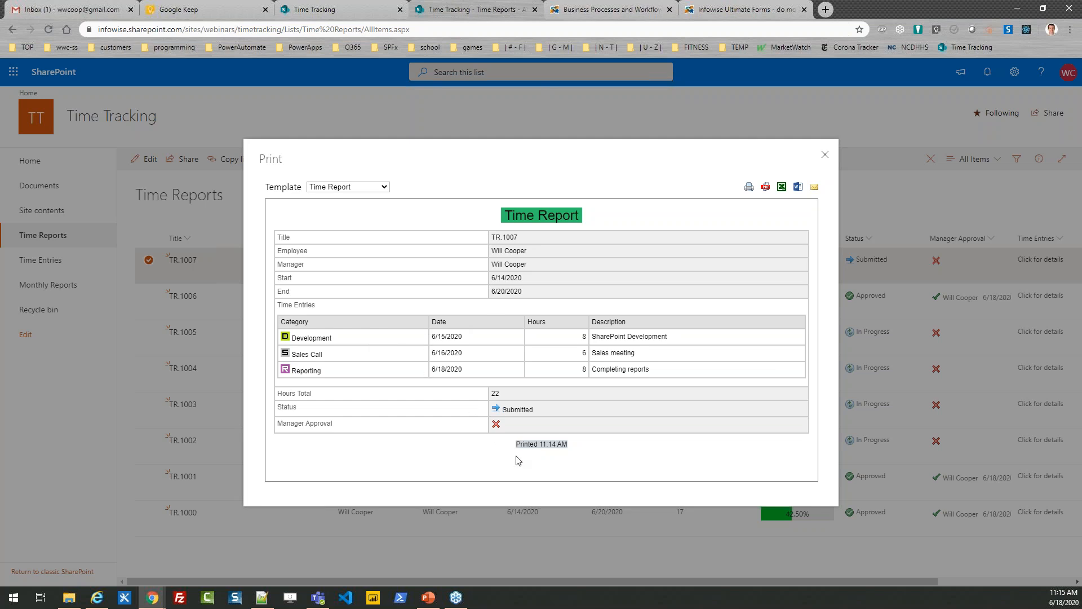
left_click(825, 158)
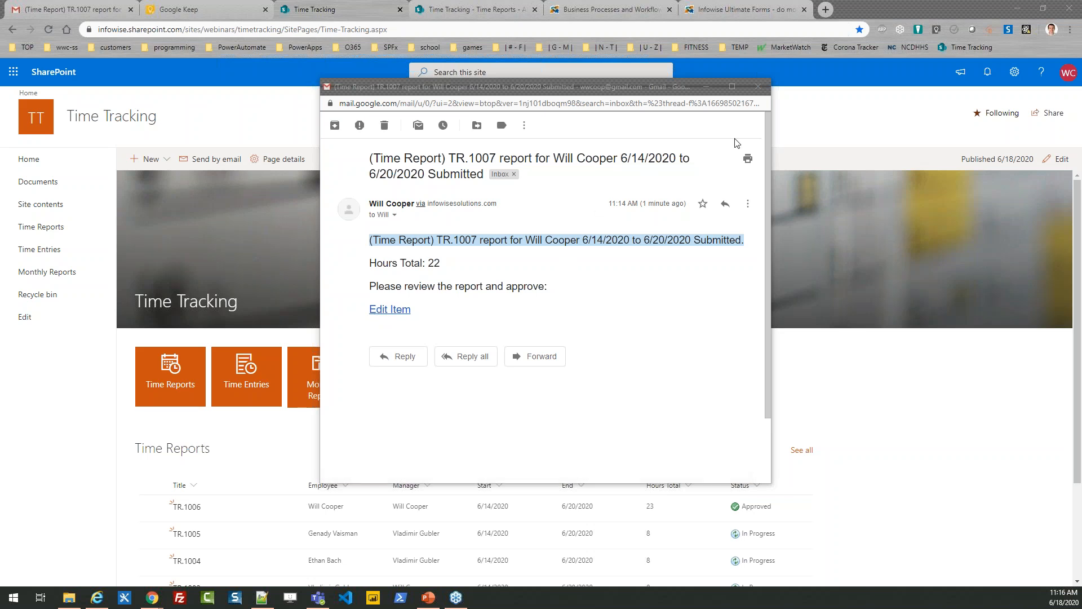
Close the submission notification e-mail and open TR.1007 from the Time Reports list for editing.
left_click(758, 87)
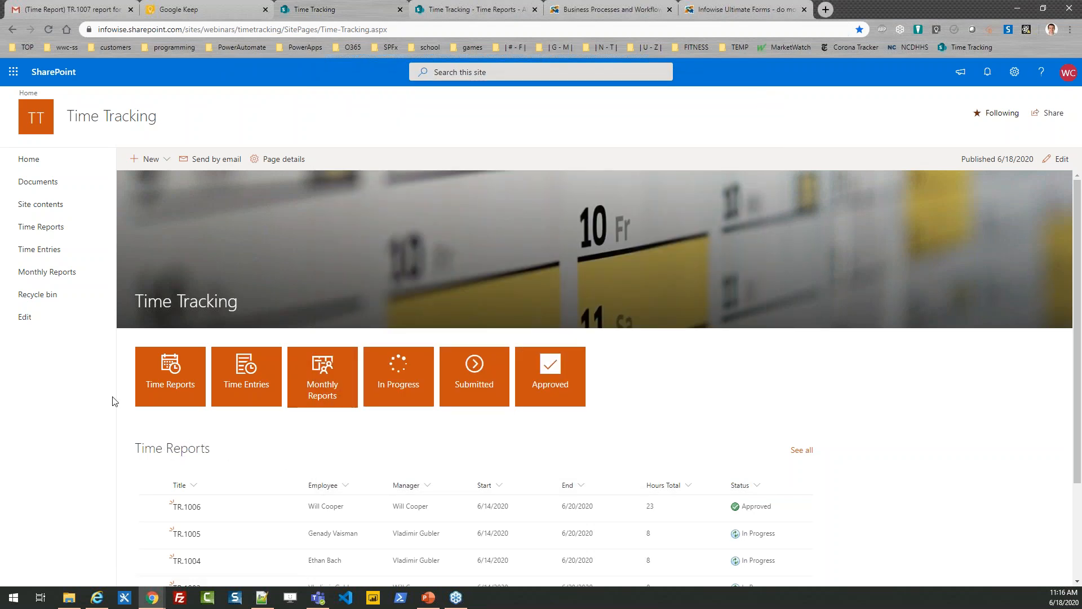
left_click(55, 231)
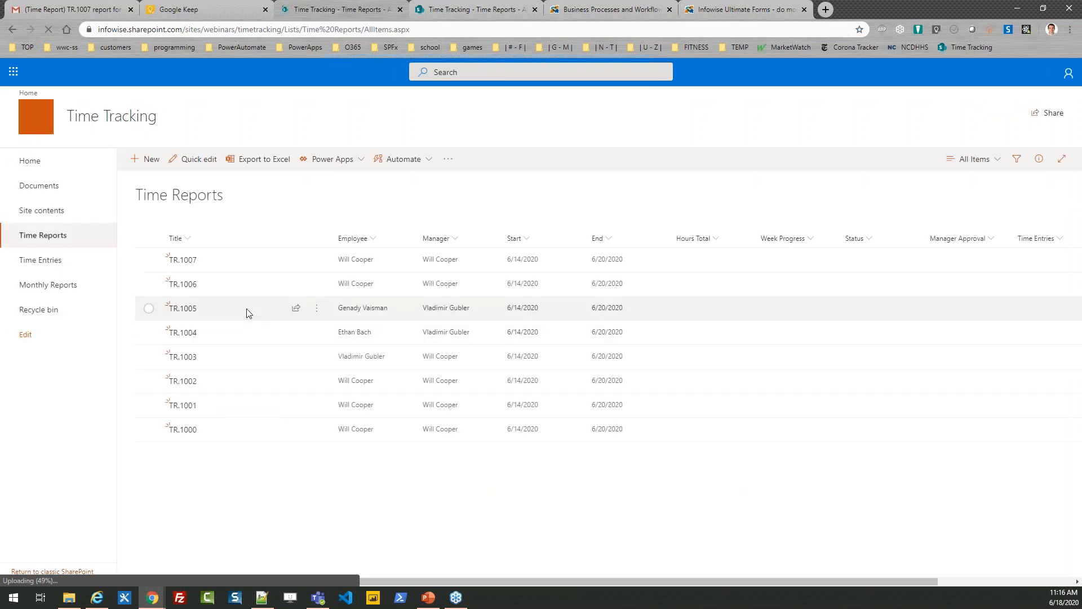
left_click(148, 261)
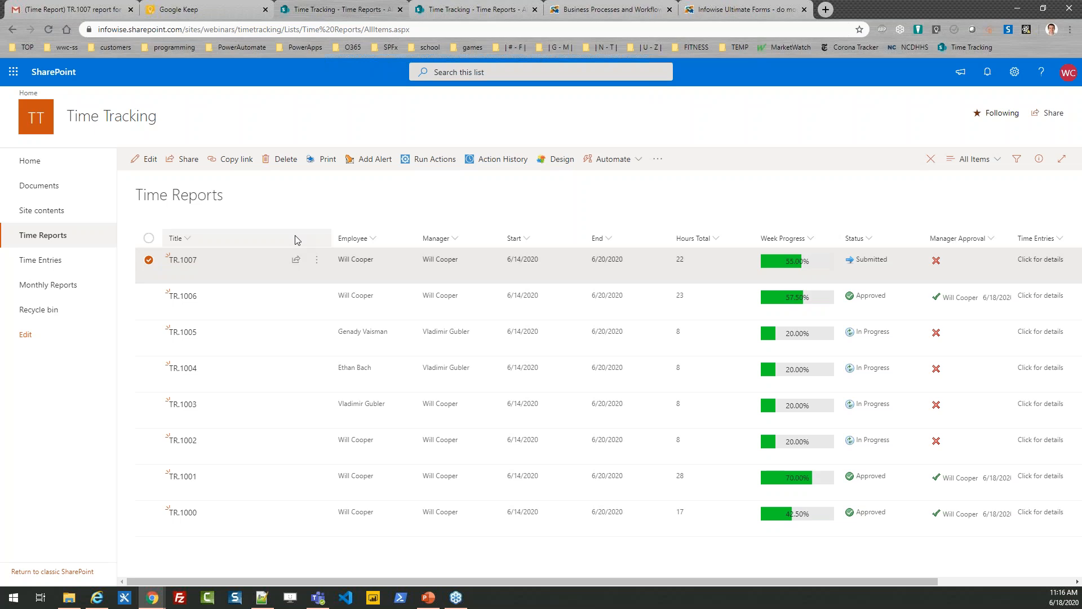
left_click(148, 161)
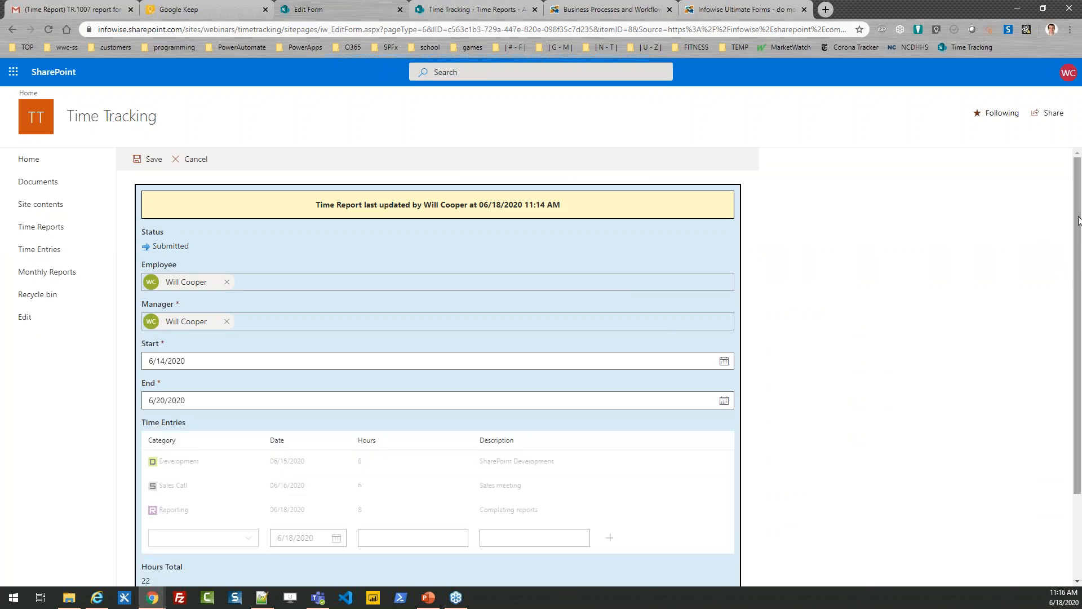
left_click_drag(1078, 221, 1078, 273)
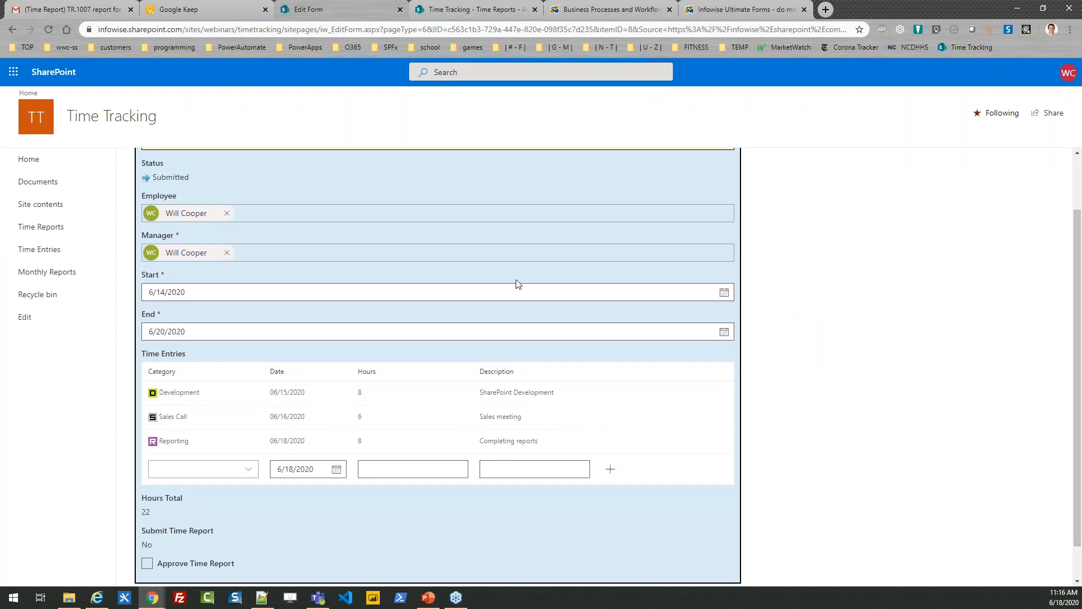
Replace the report's manager with a different person and check the Approve Time Report field.
left_click(227, 253)
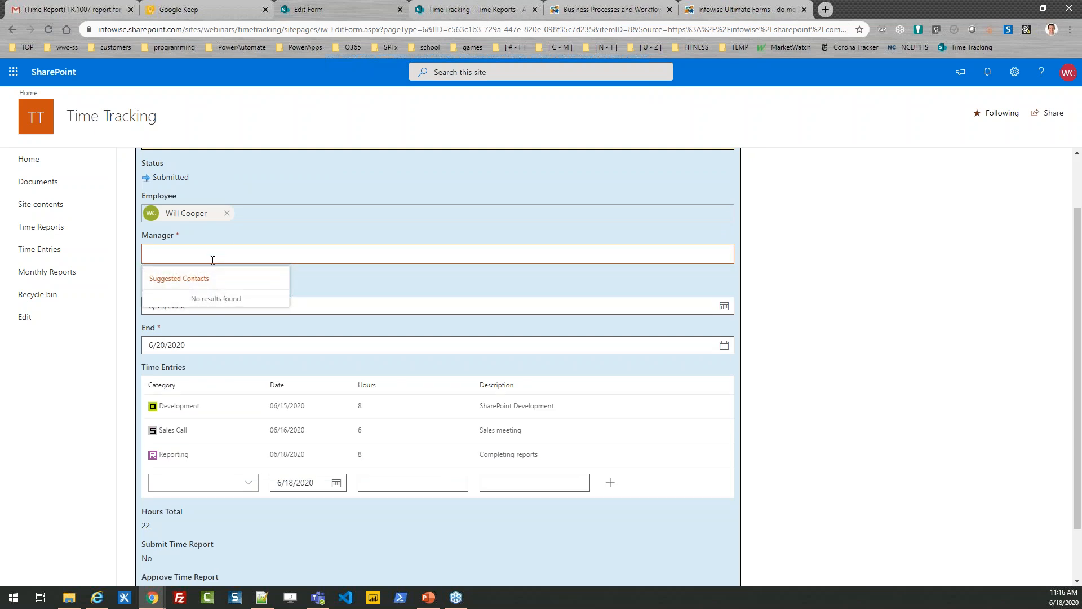
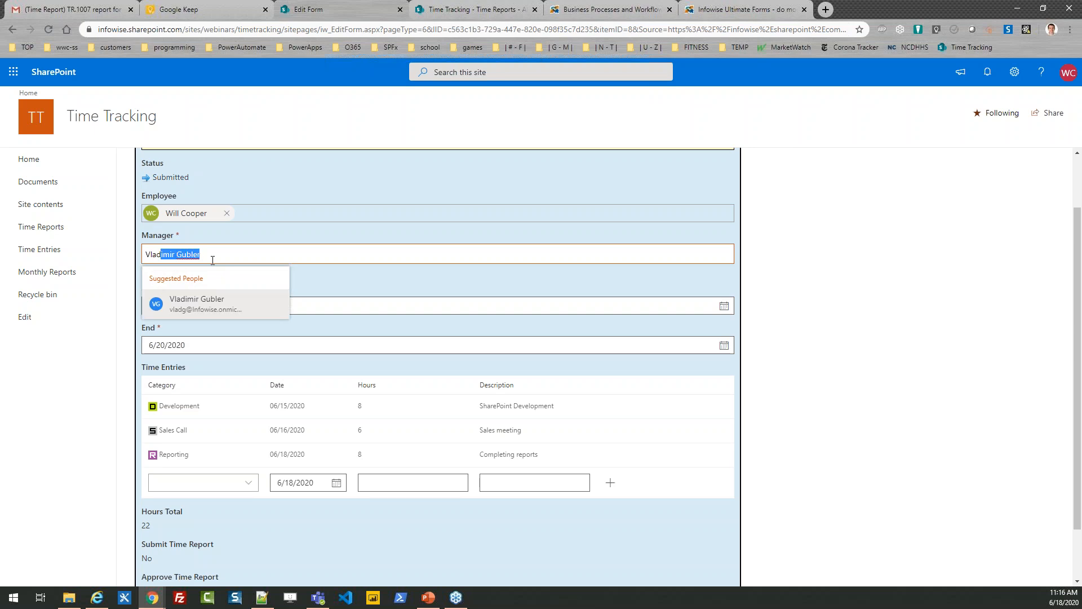
left_click(197, 303)
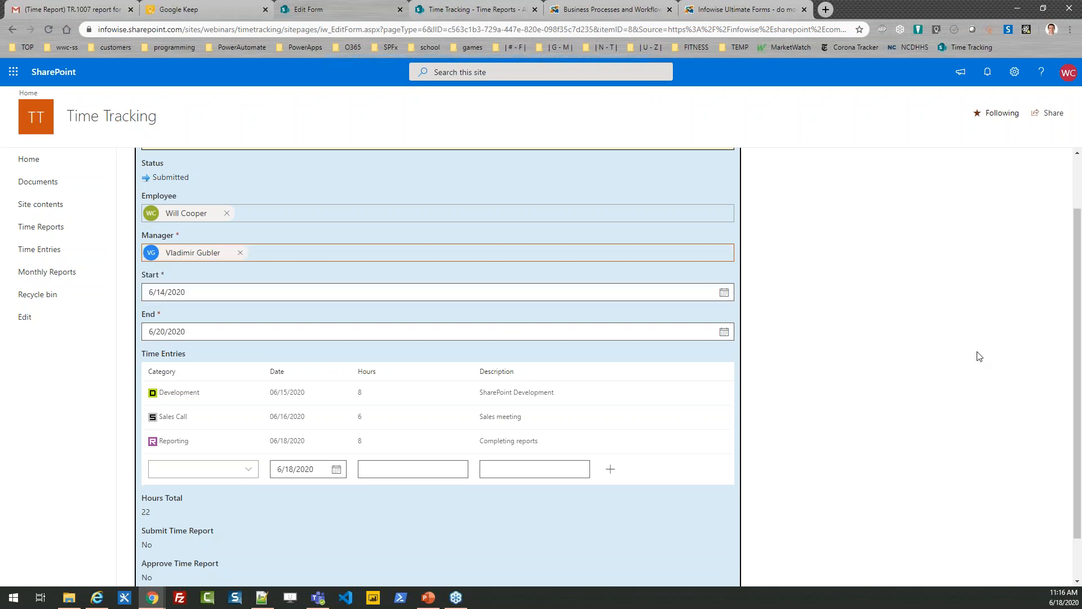
scroll(1080, 343, "down", 1)
left_click_drag(238, 529, 170, 512)
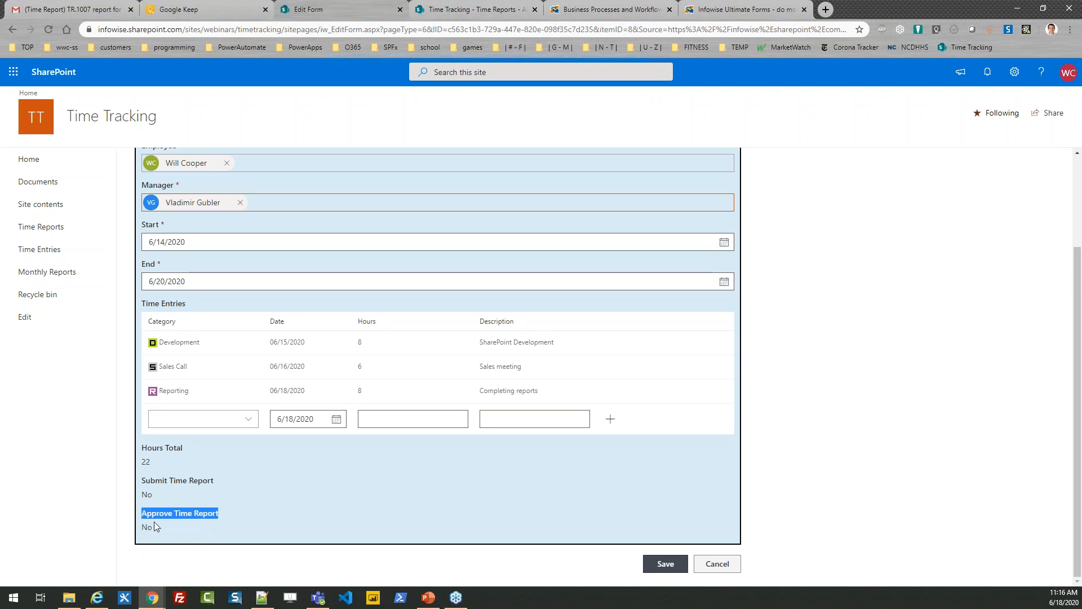
left_click(248, 519)
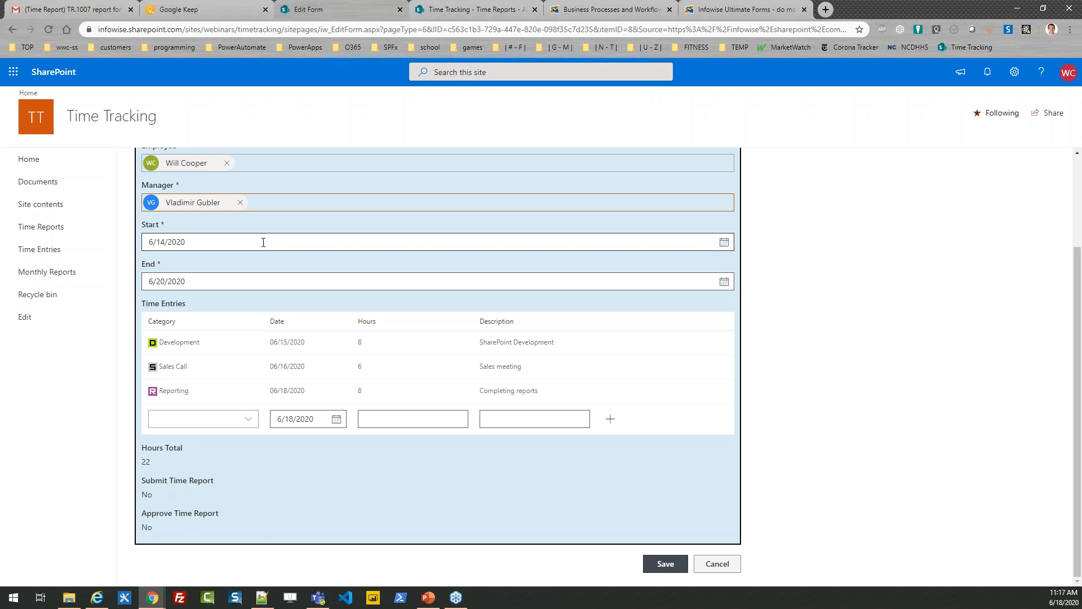
Set the report's manager back to the same person as the employee.
left_click(240, 202)
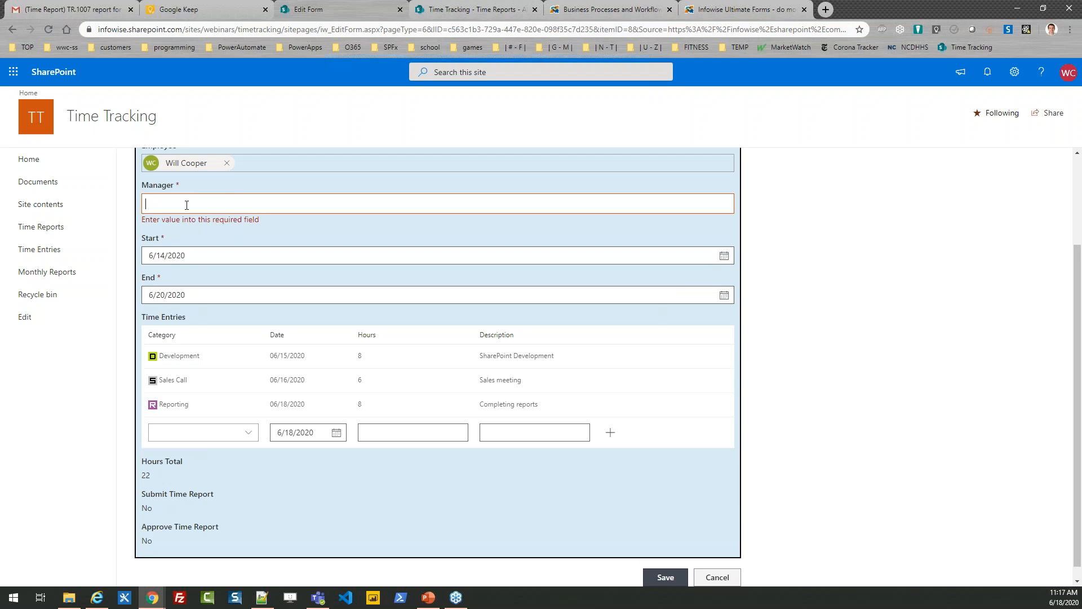
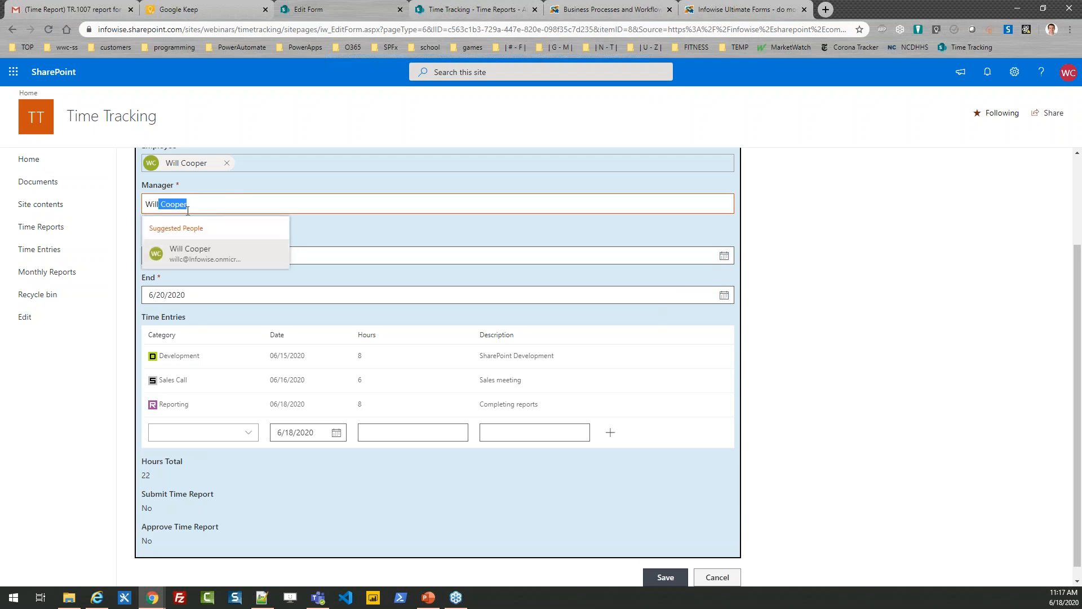
left_click(208, 256)
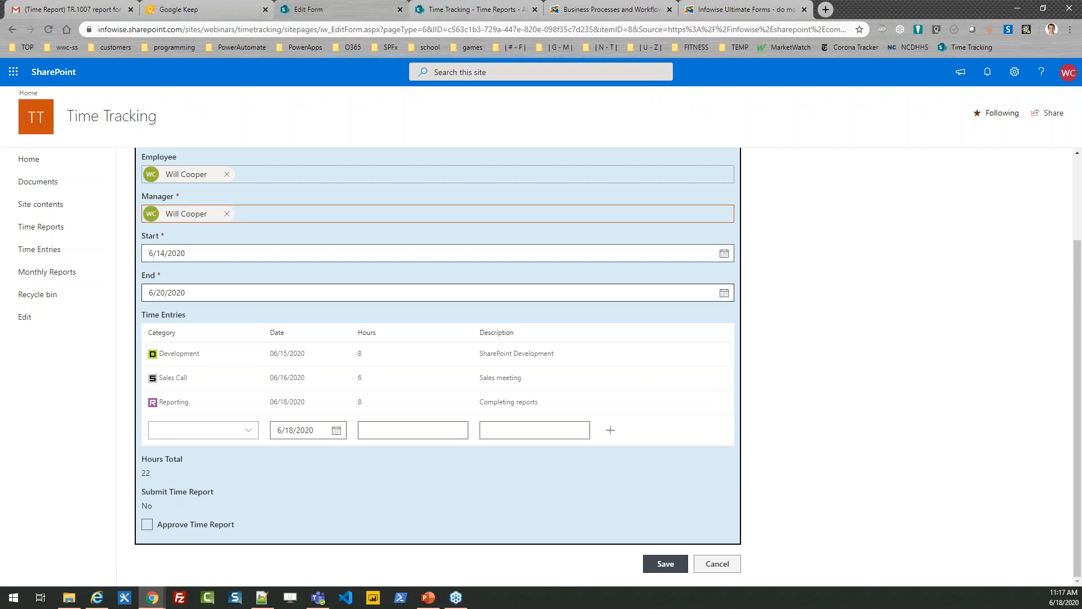
Approve the time report, sign the manager approval, and save the report.
left_click(146, 525)
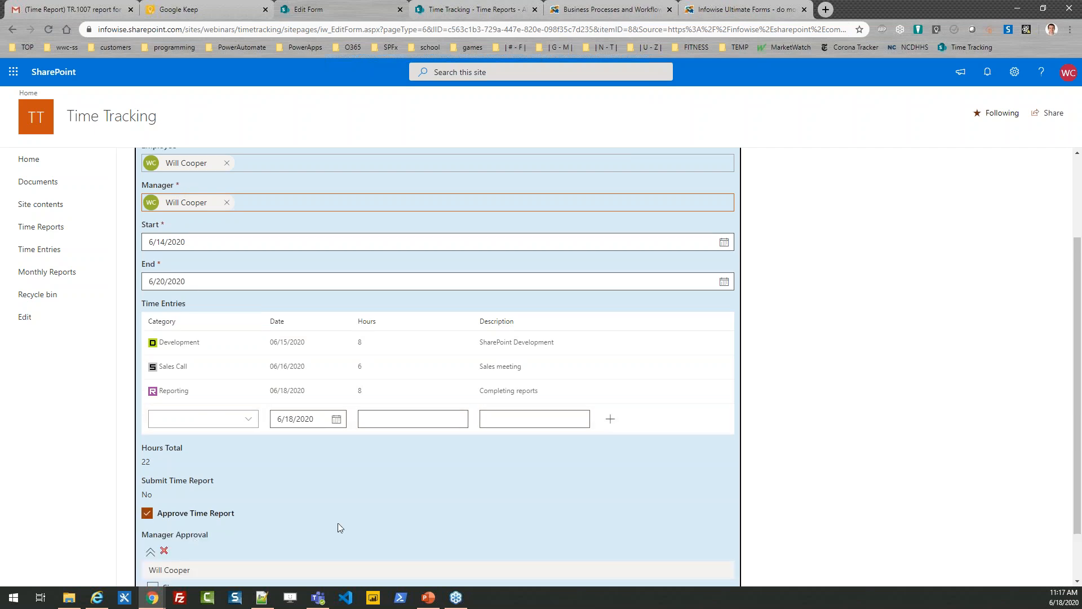
scroll(1075, 448, "down", 2)
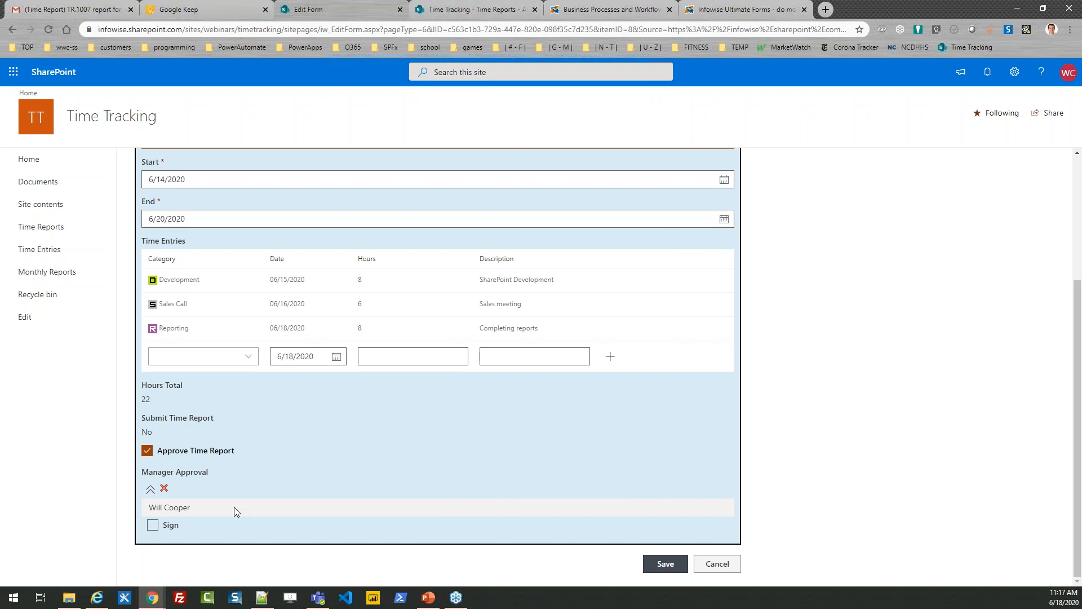
left_click(153, 526)
left_click(659, 563)
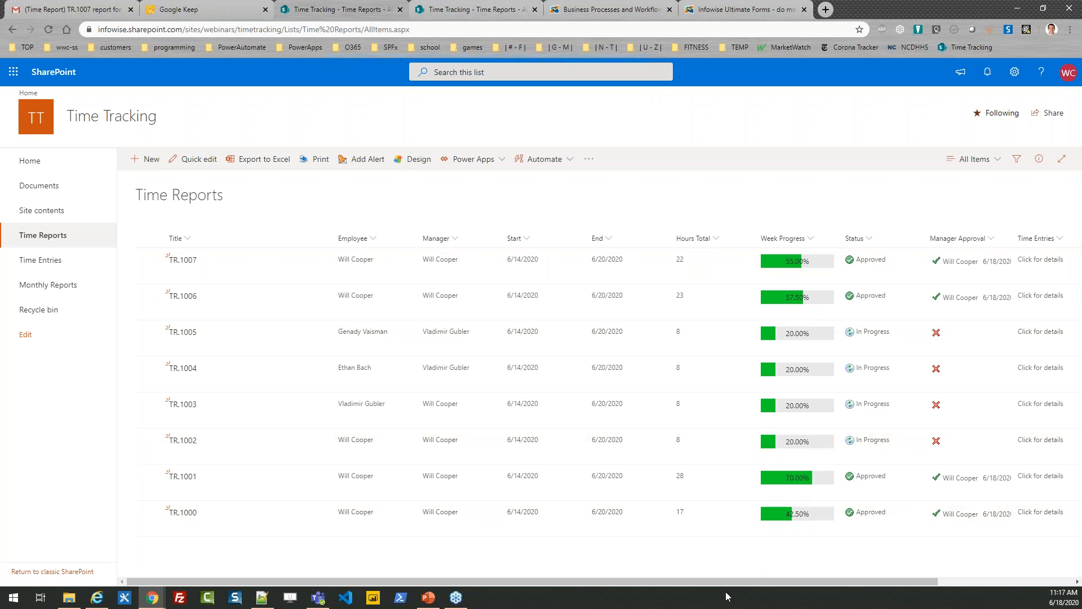
Widen the Manager Approval column in the Time Reports list to show the full approval date and time.
left_click_drag(718, 582, 852, 583)
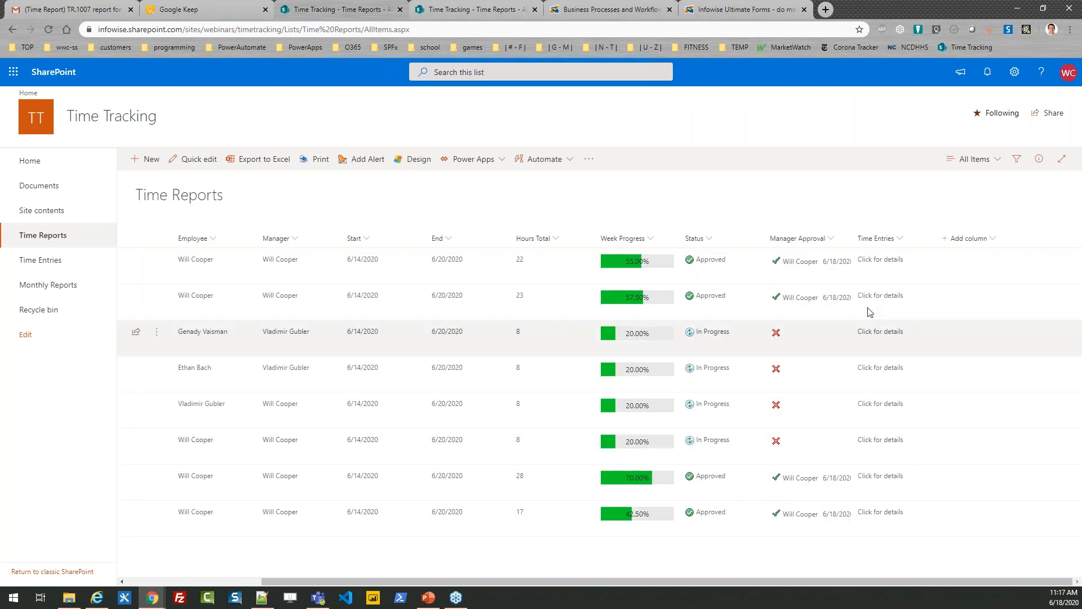
left_click_drag(852, 247, 922, 246)
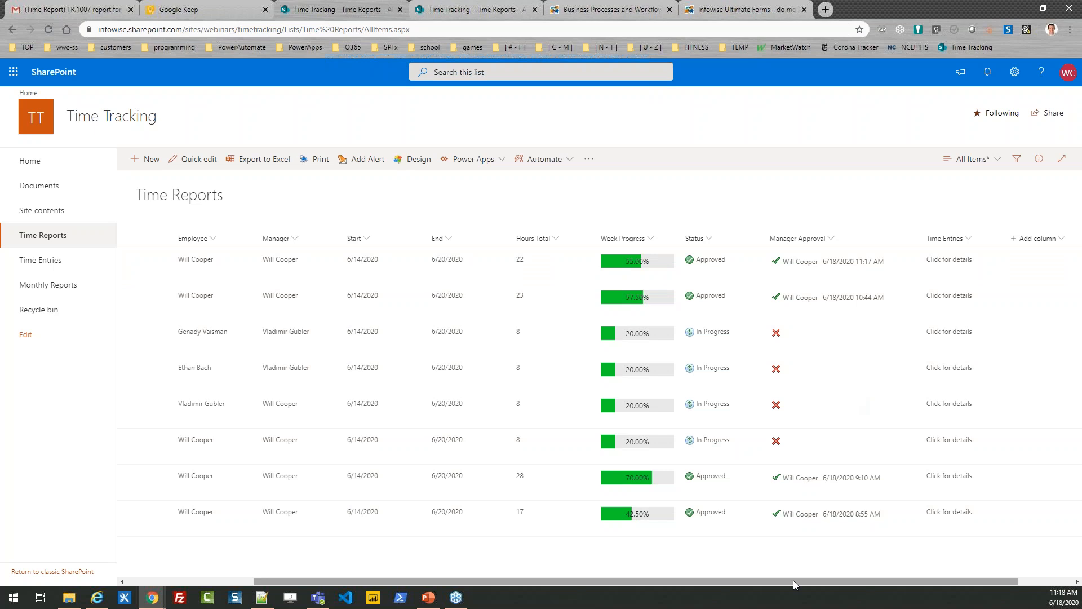
left_click_drag(793, 580, 634, 580)
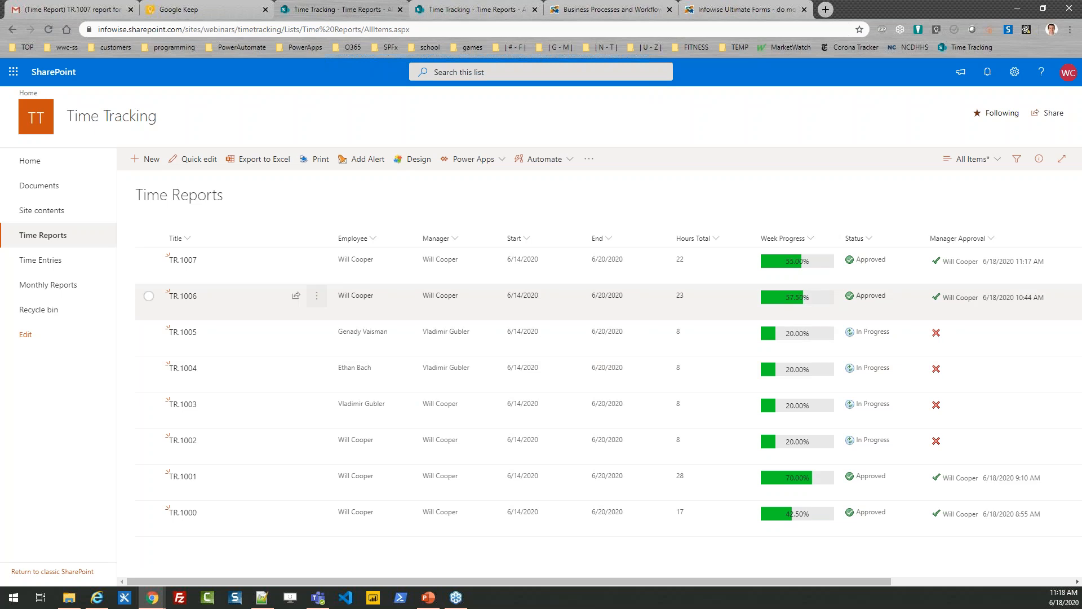
Open the Time Entries list's print preview in the Monthly Time Report template and add the filter condition Date greater or equals 6/17/2020.
left_click(63, 262)
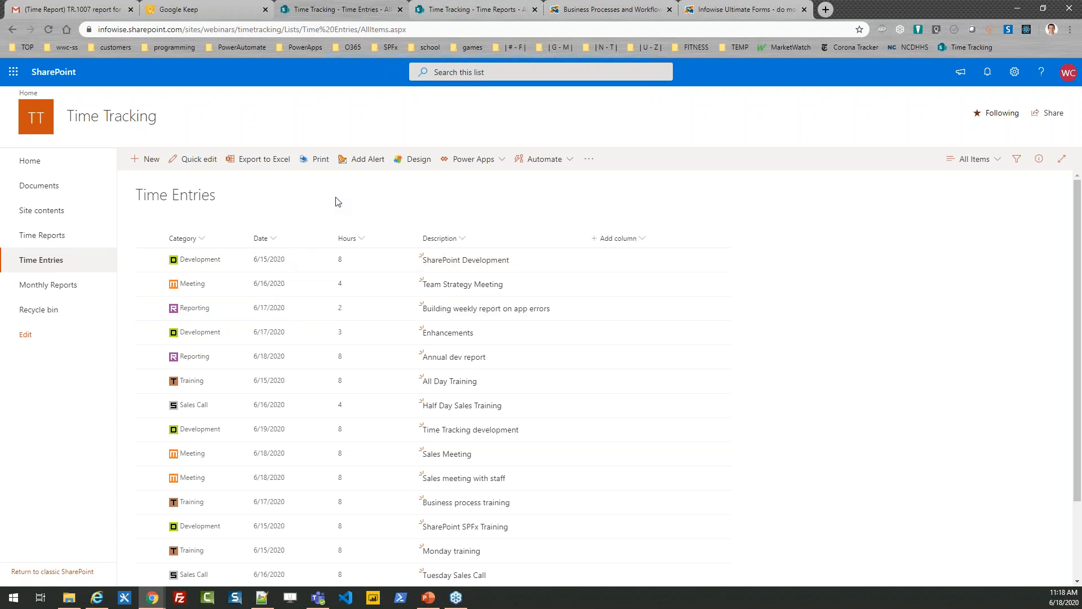
left_click(319, 160)
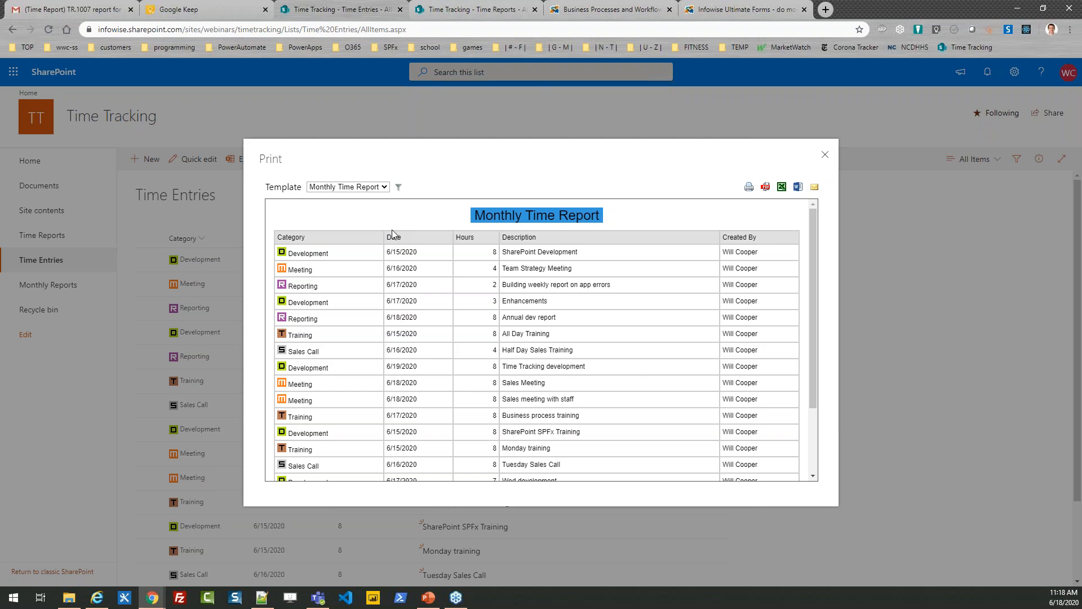
left_click(399, 187)
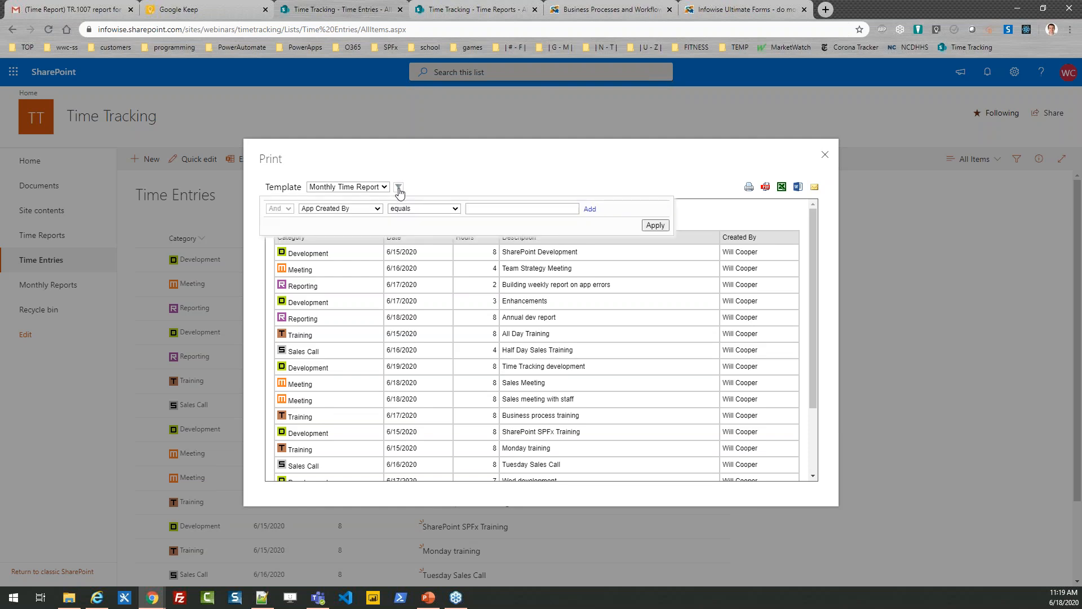
left_click(379, 208)
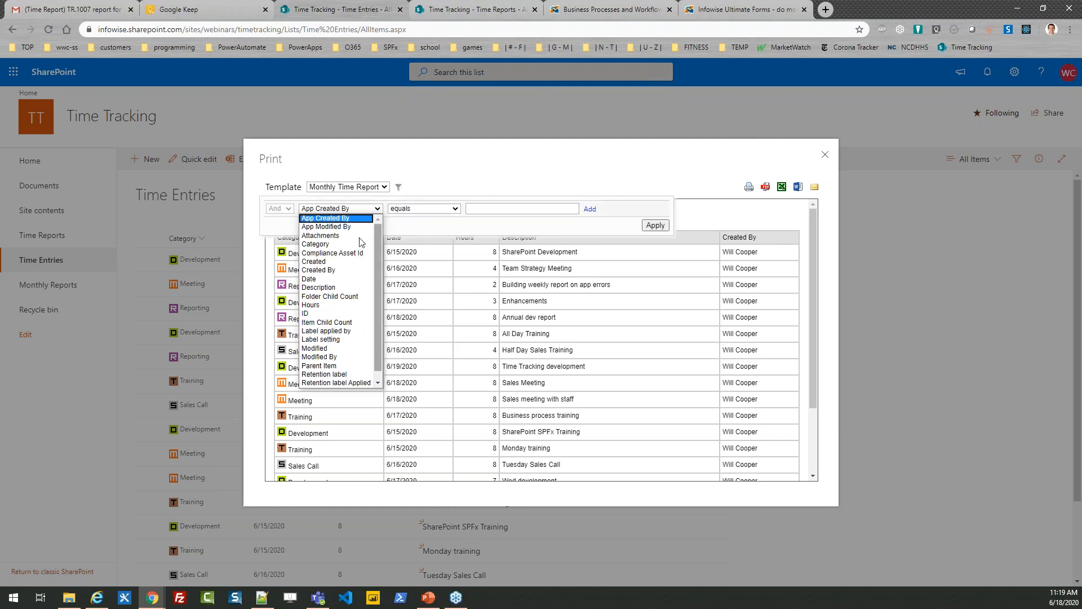
left_click(330, 279)
left_click(443, 209)
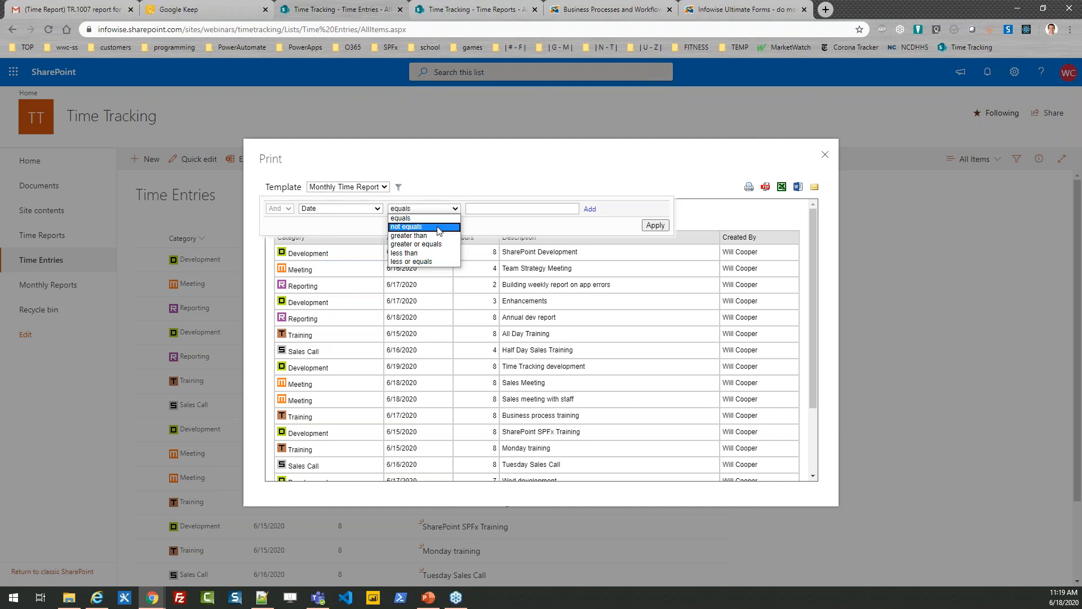
left_click(441, 244)
left_click(476, 209)
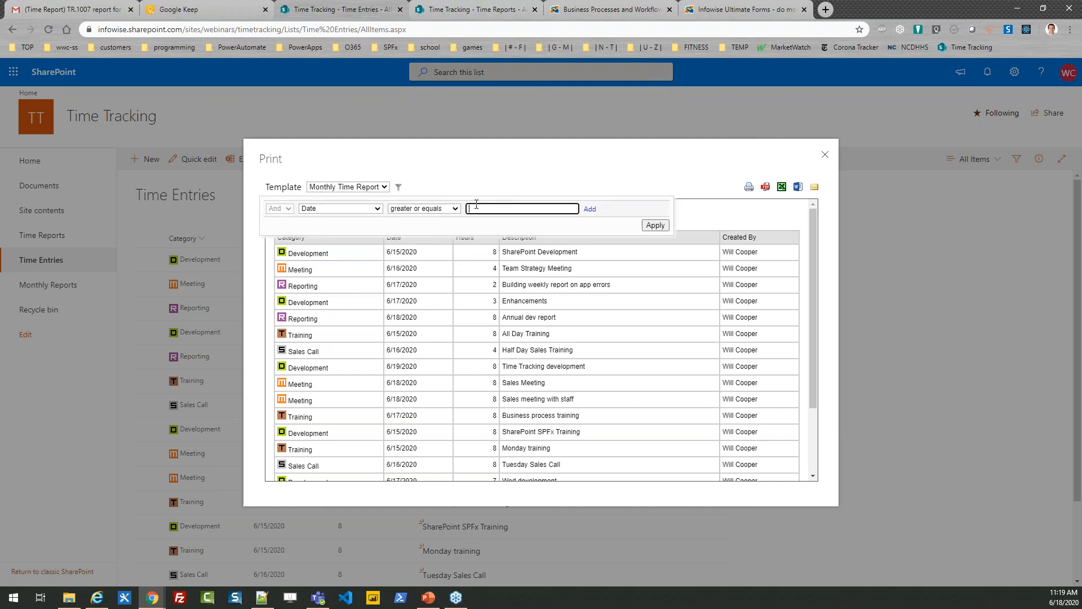
type("6/17/2020")
left_click(587, 210)
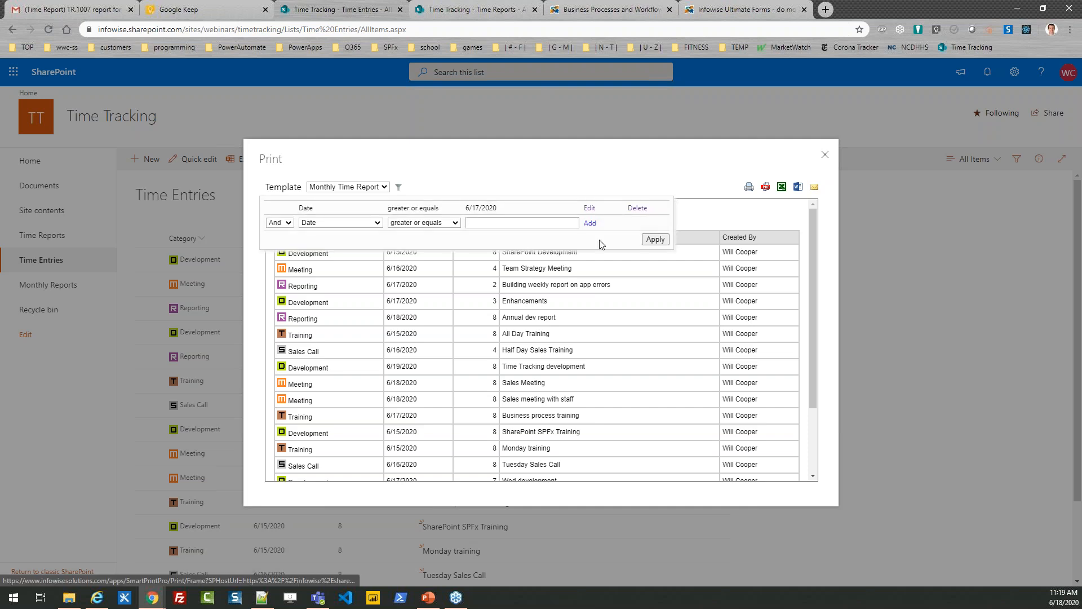
Apply the date filter to the Monthly Time Report print preview and close the preview.
left_click(653, 239)
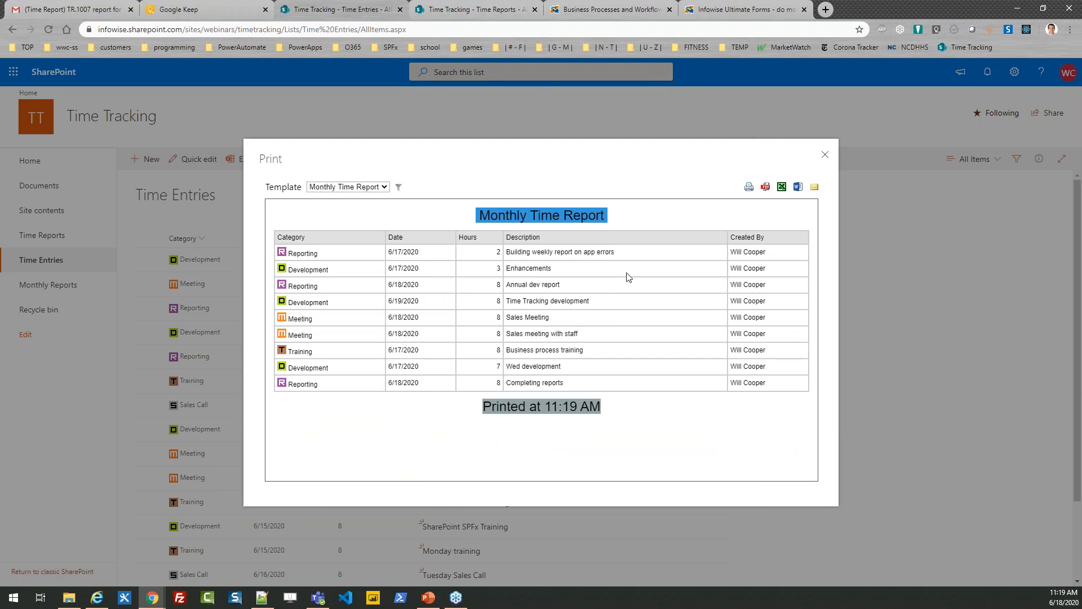
left_click(823, 159)
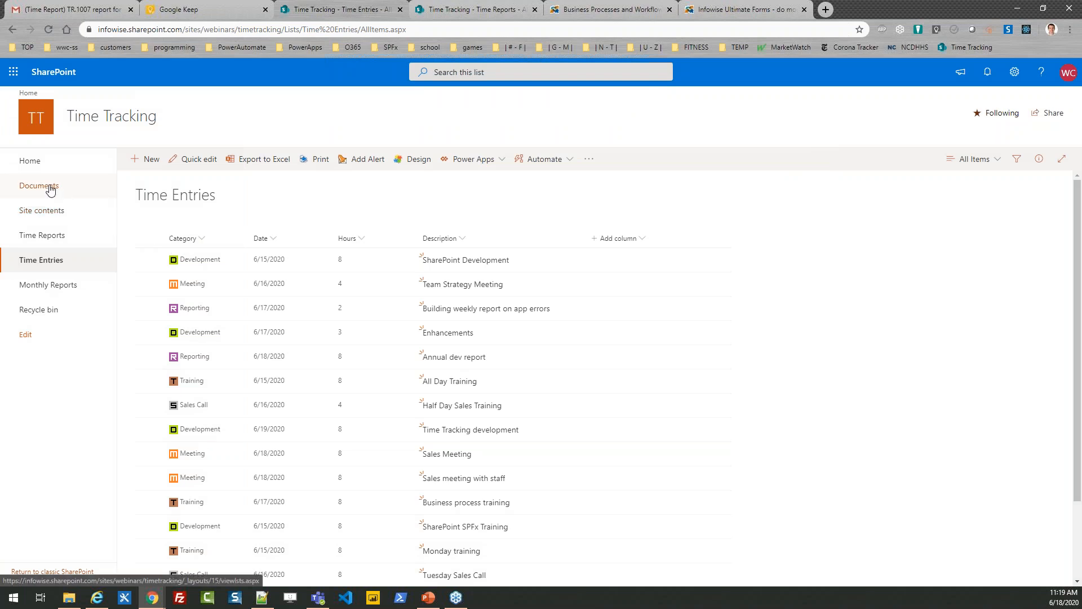
Open the Approved view of the Time Reports list from the site's home page and open the list's form in Form Designer.
left_click(29, 162)
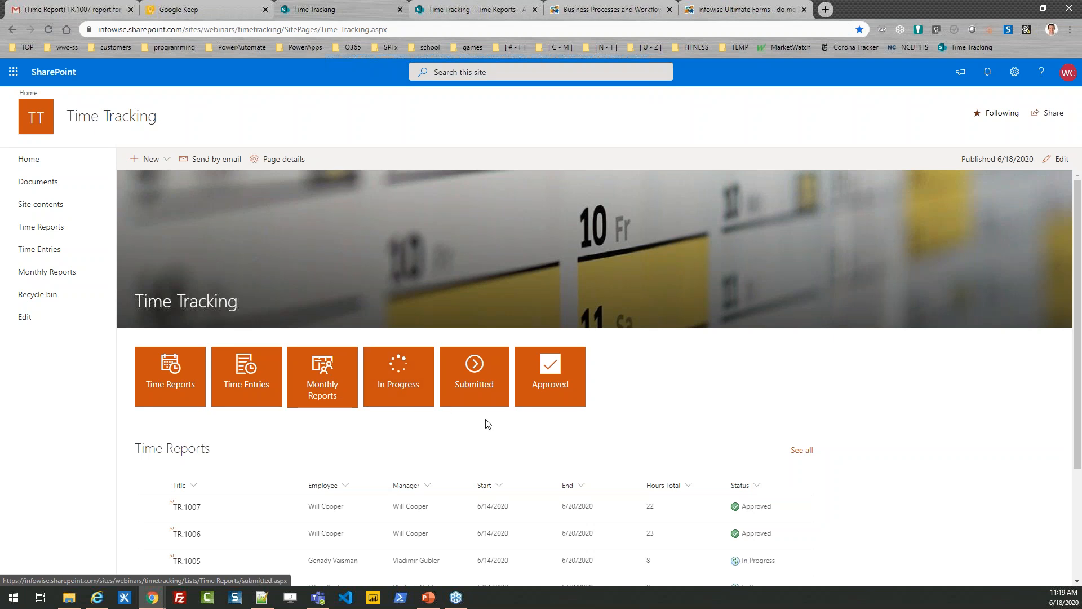
left_click(545, 387)
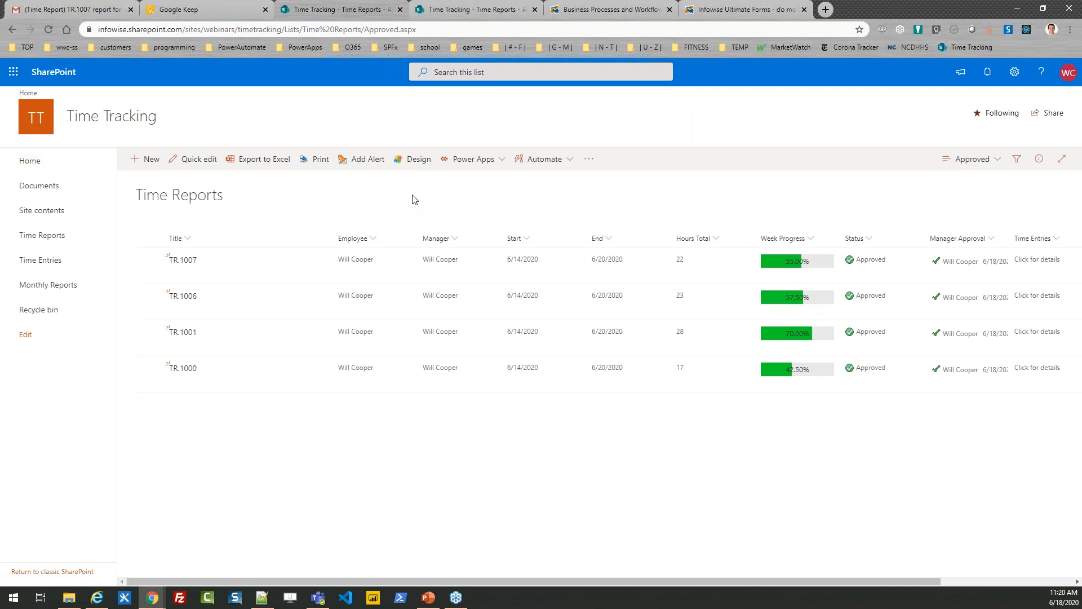
left_click(409, 163)
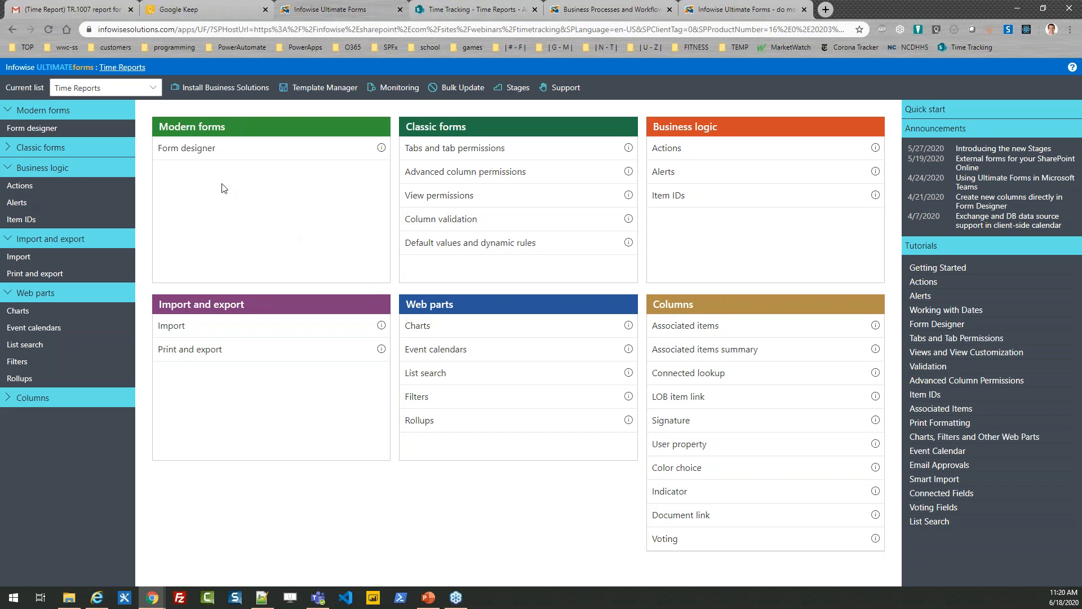
left_click(188, 153)
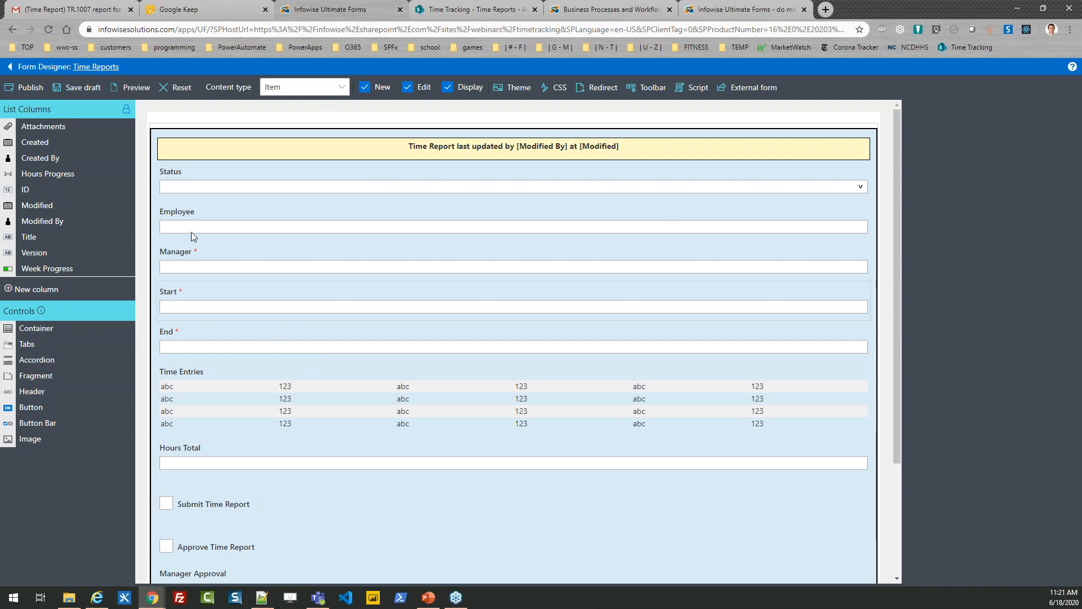
Try adding the Modified column to the form between Status and Employee, and remove it again.
left_click_drag(45, 208, 274, 213)
left_click(345, 236)
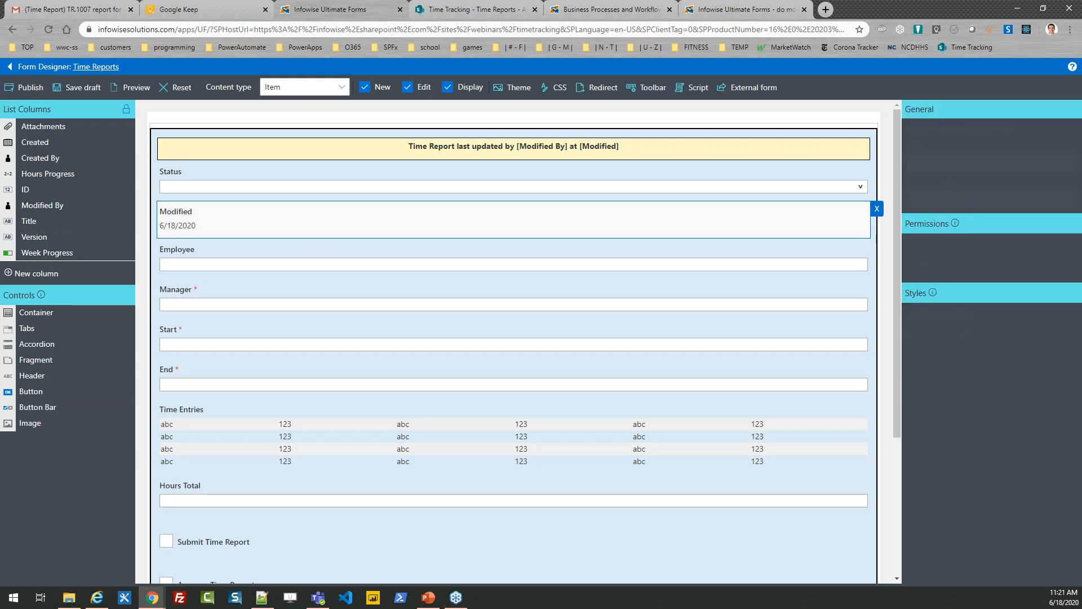
left_click(877, 209)
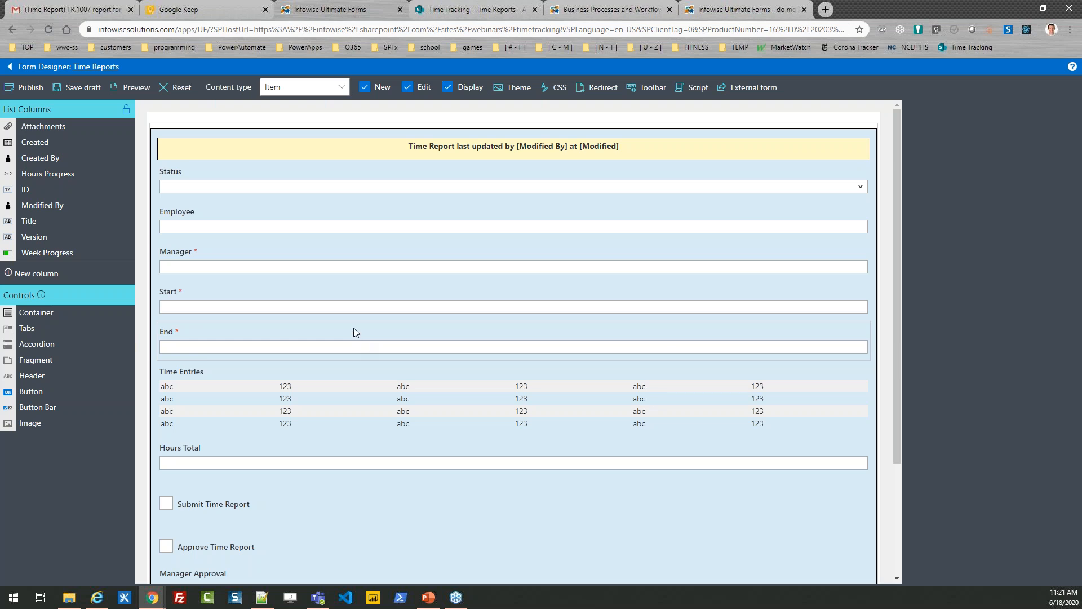
left_click(351, 152)
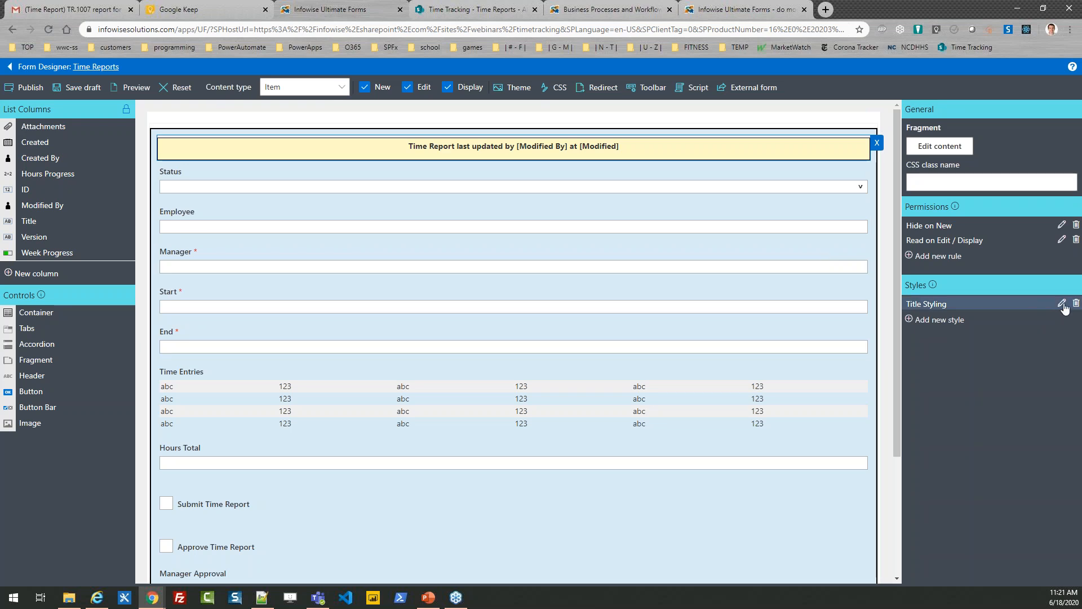
left_click(1062, 303)
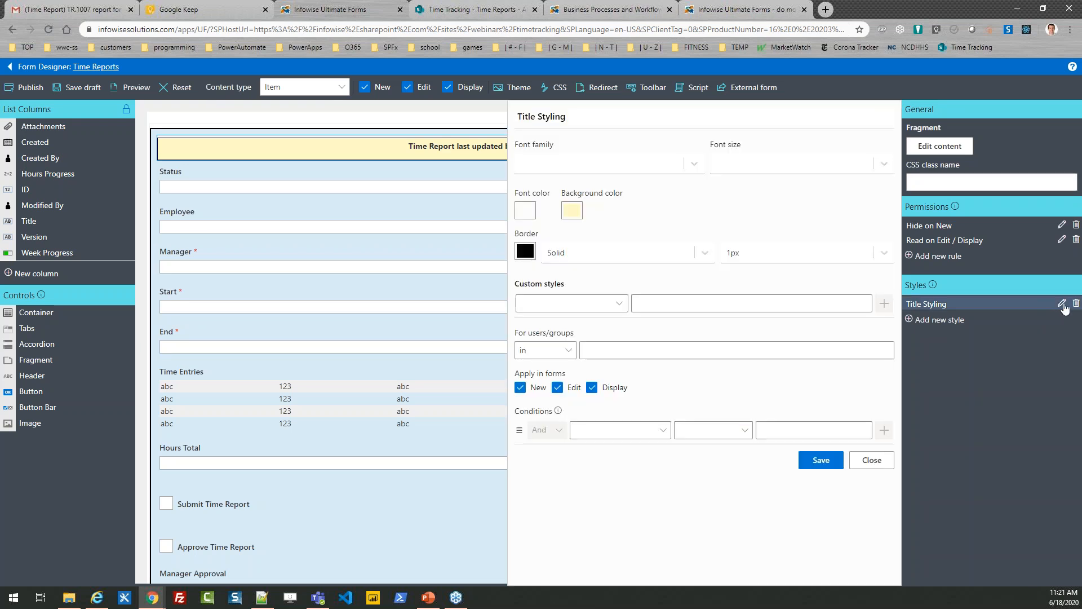
left_click(577, 220)
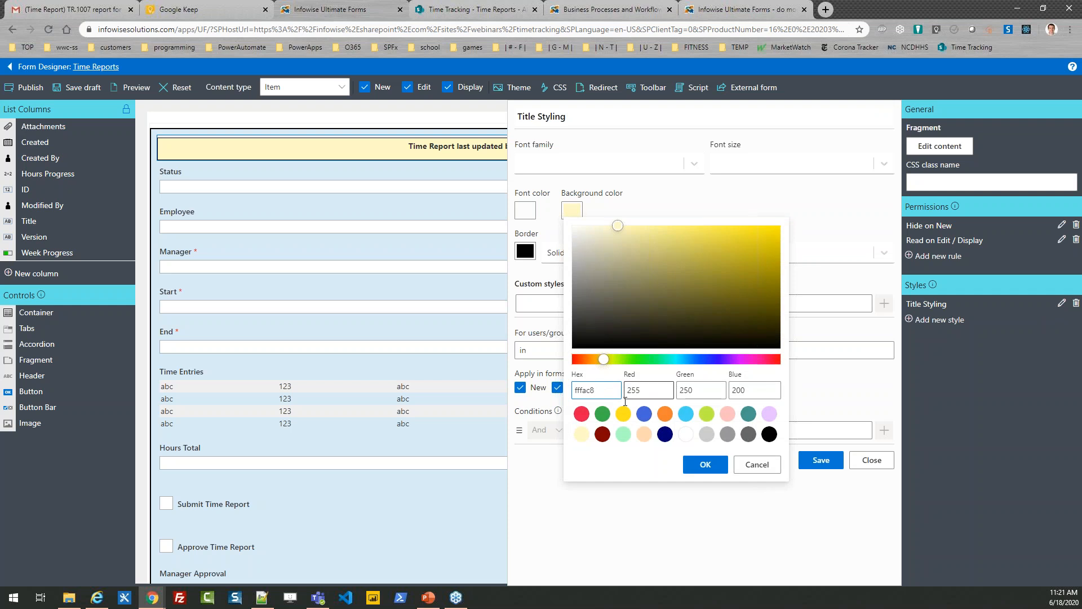
left_click(767, 469)
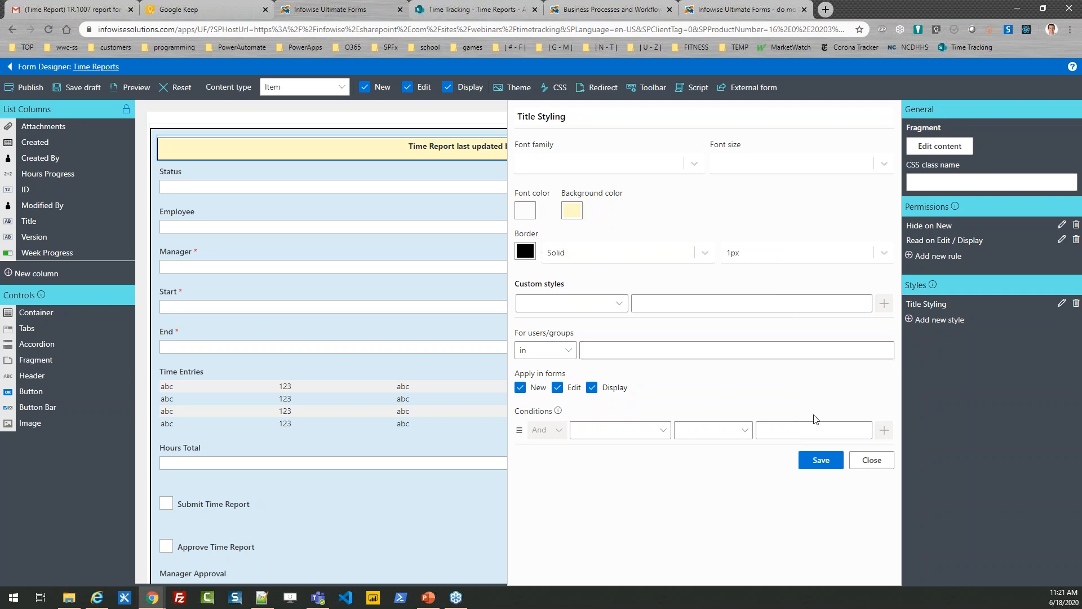
left_click(861, 464)
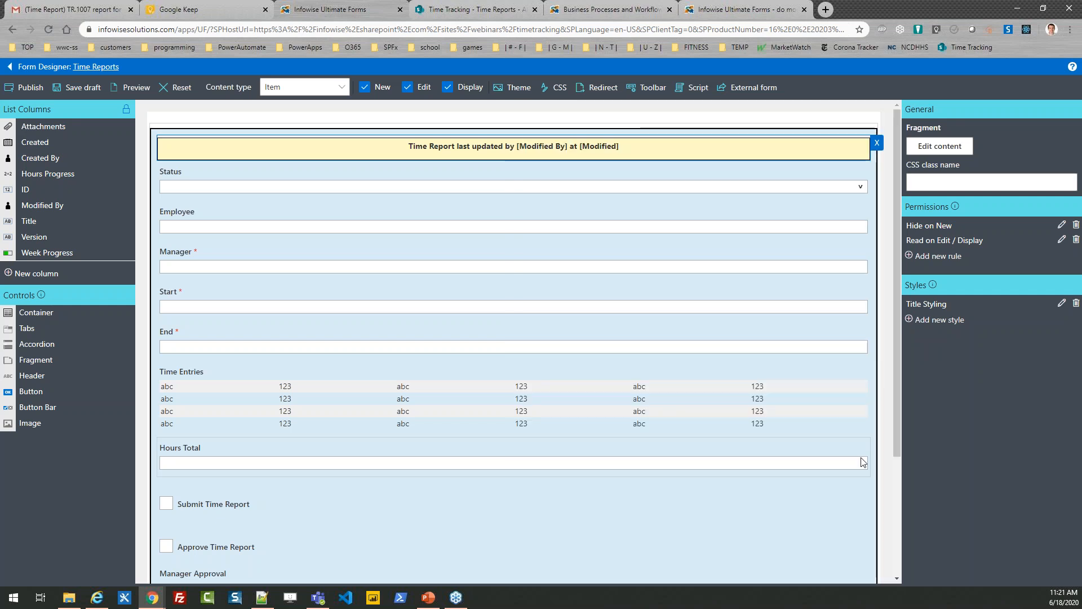
Set the Title Styling background color of the "last updated by" fragment to light green (aaffc3) and save the style.
left_click(1061, 304)
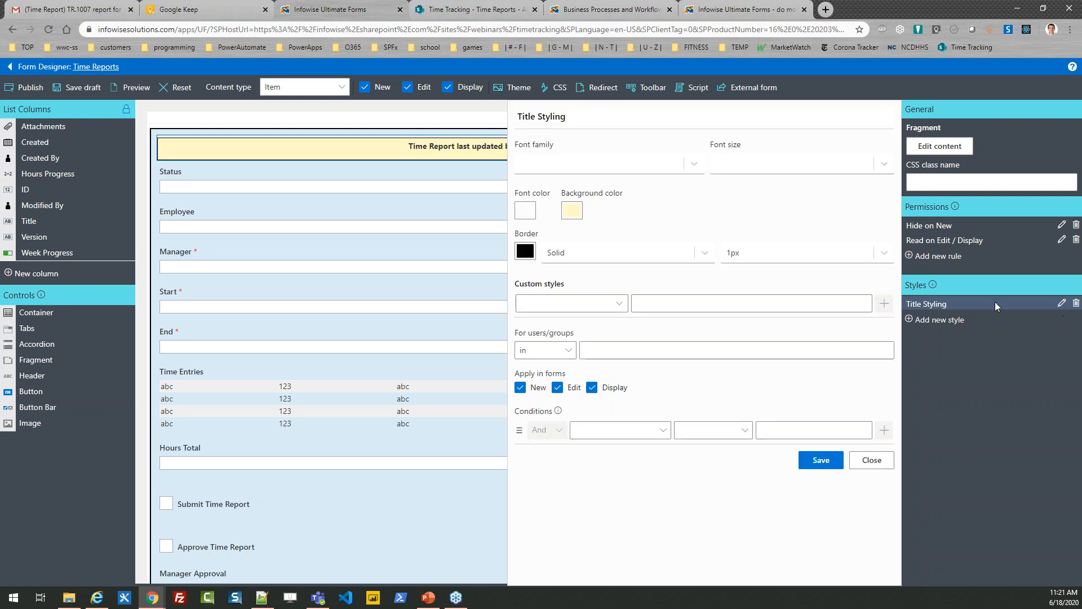
left_click(572, 211)
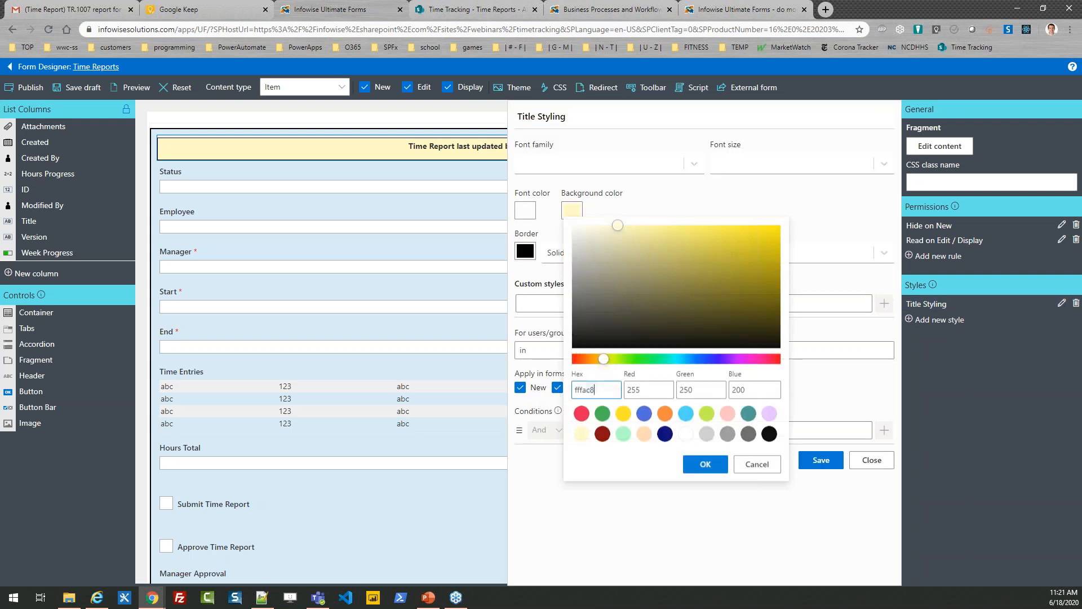
left_click(624, 435)
left_click(704, 466)
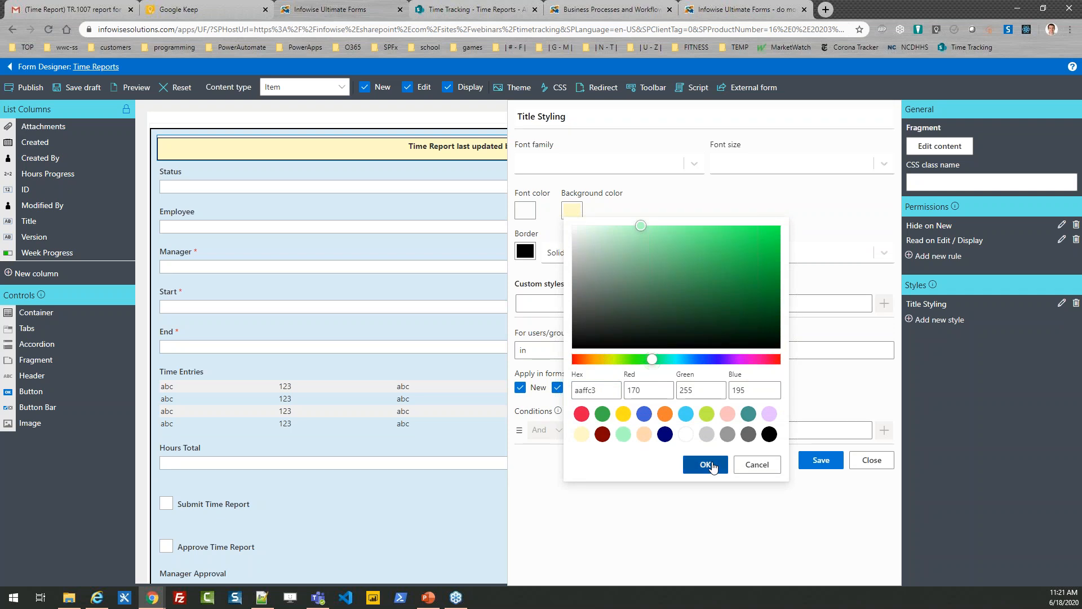
left_click(821, 461)
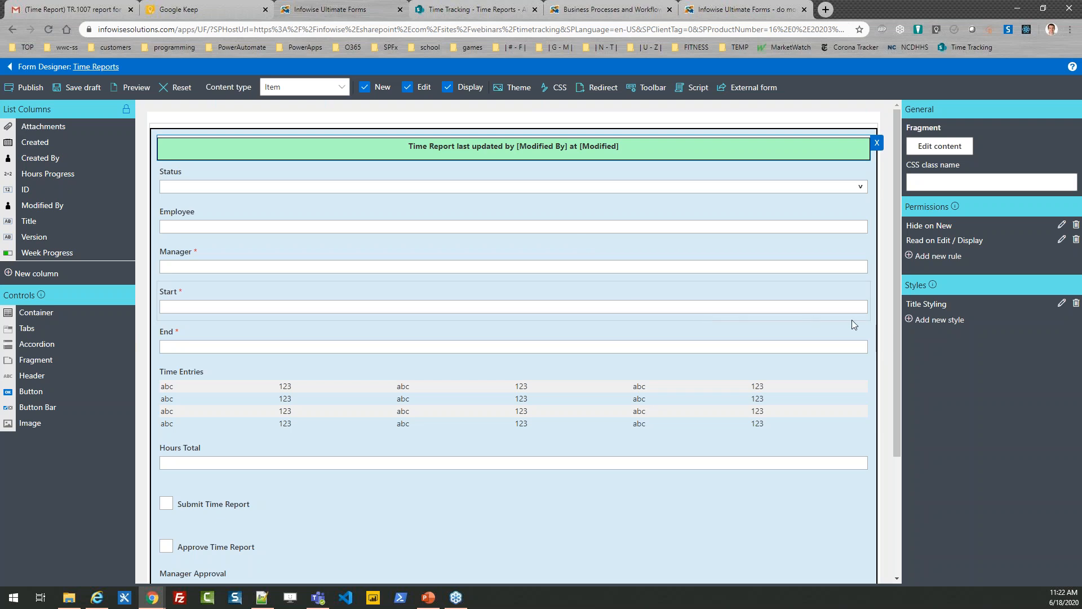
Examine the permission rules of the Submit Time Report and Approve Time Report columns, including each Approve Time Report rule's forms and conditions.
left_click_drag(895, 336, 896, 404)
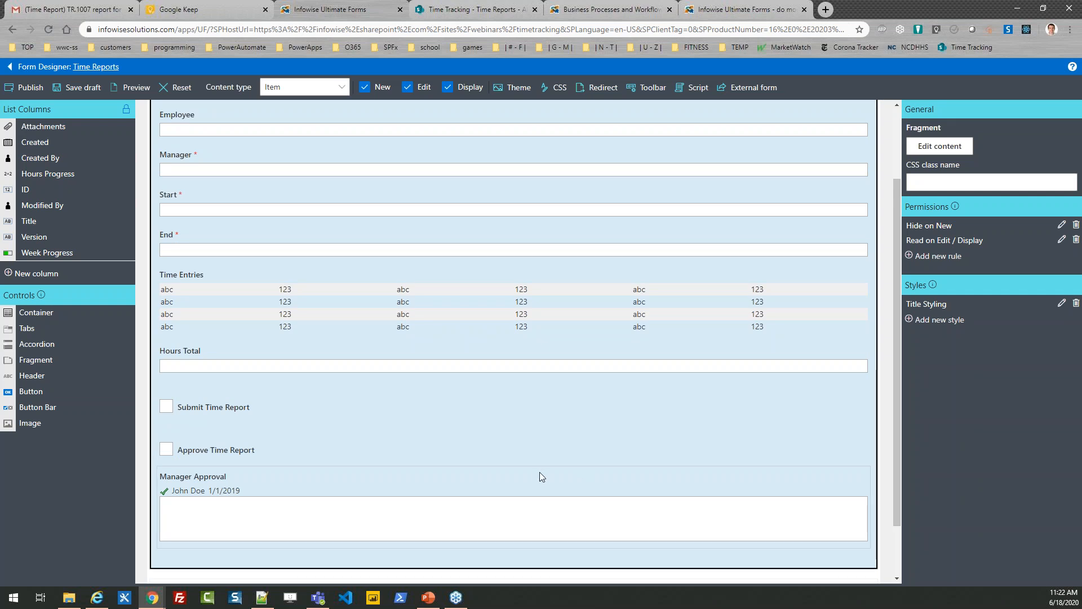
left_click(425, 415)
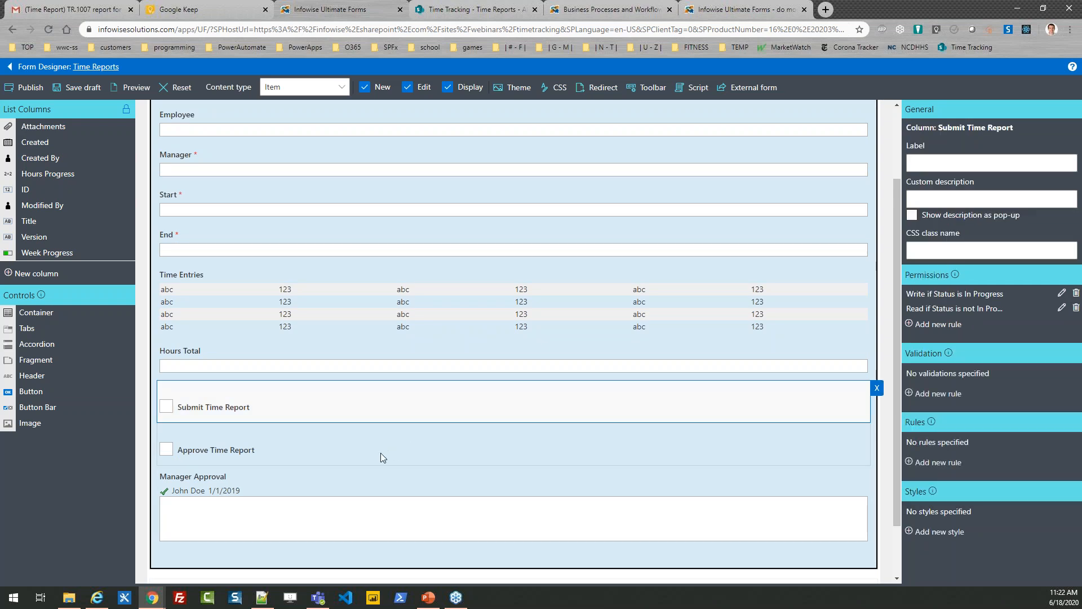
left_click(380, 452)
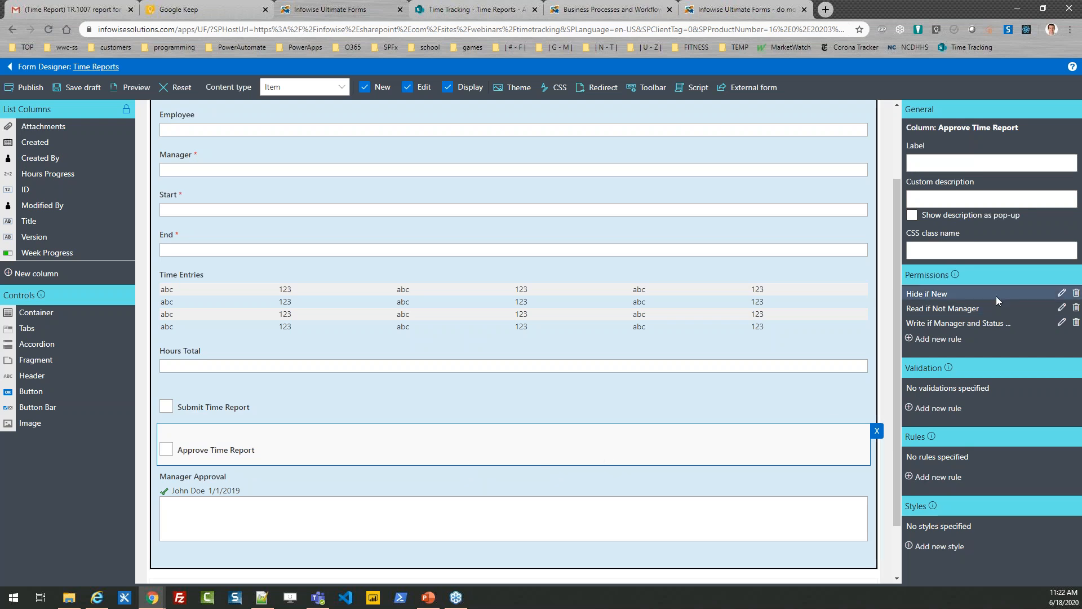
left_click(1062, 293)
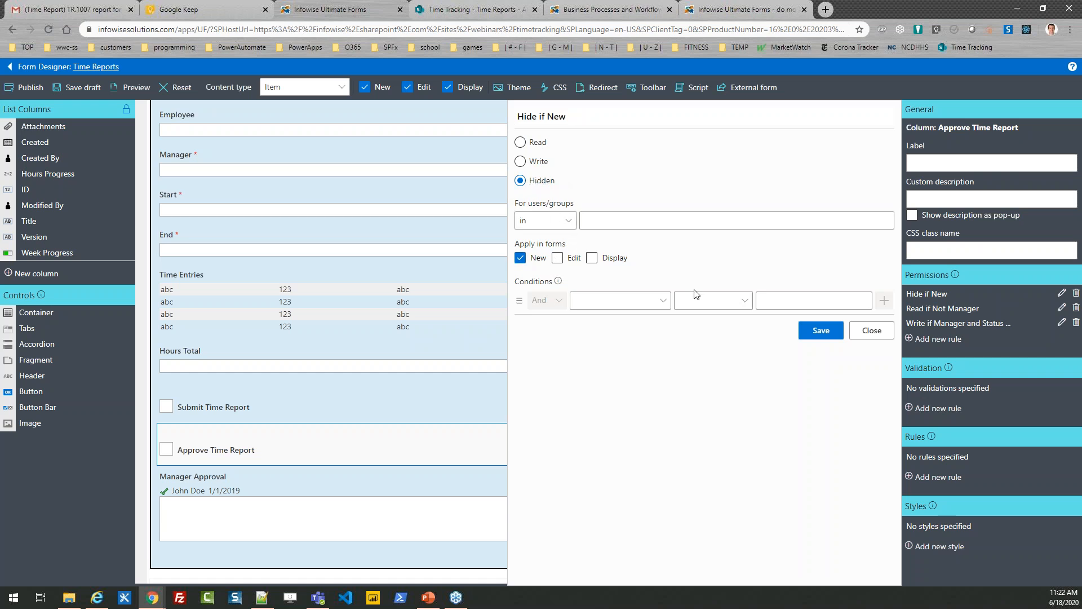
left_click(864, 331)
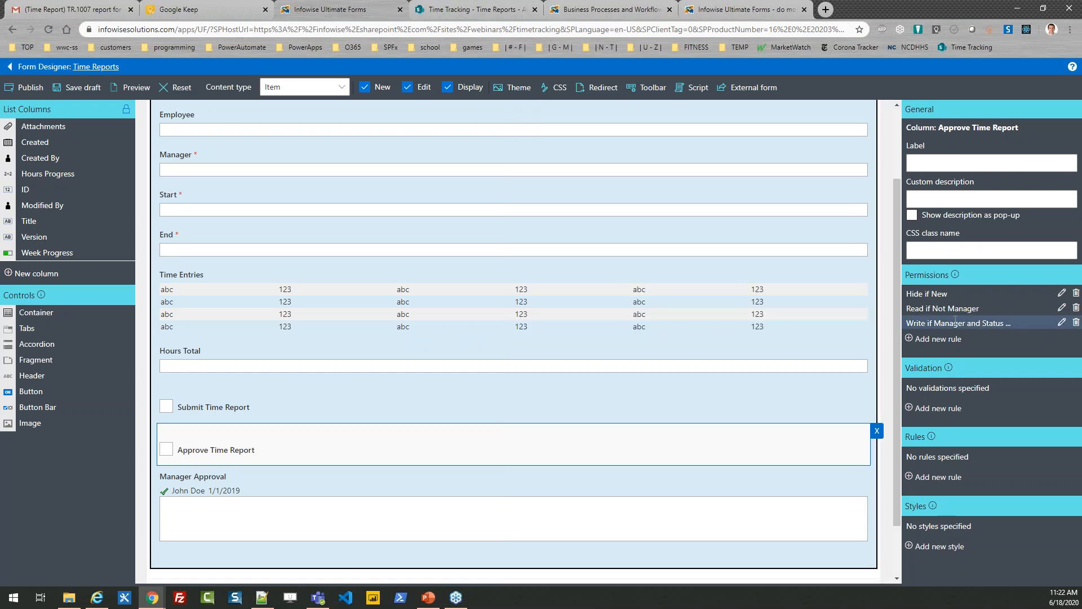
left_click(1061, 309)
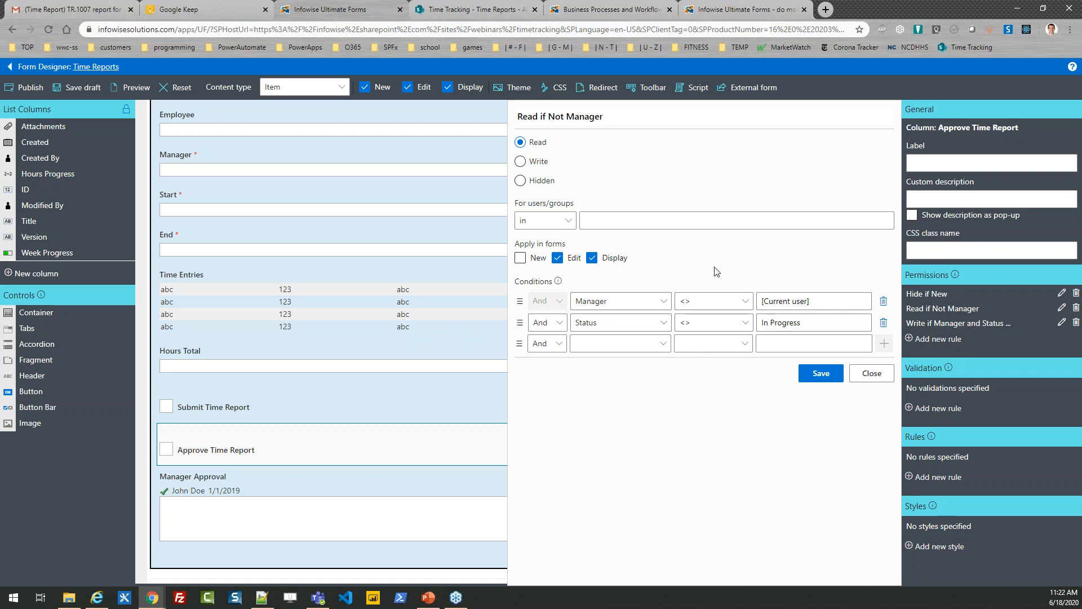
left_click(862, 375)
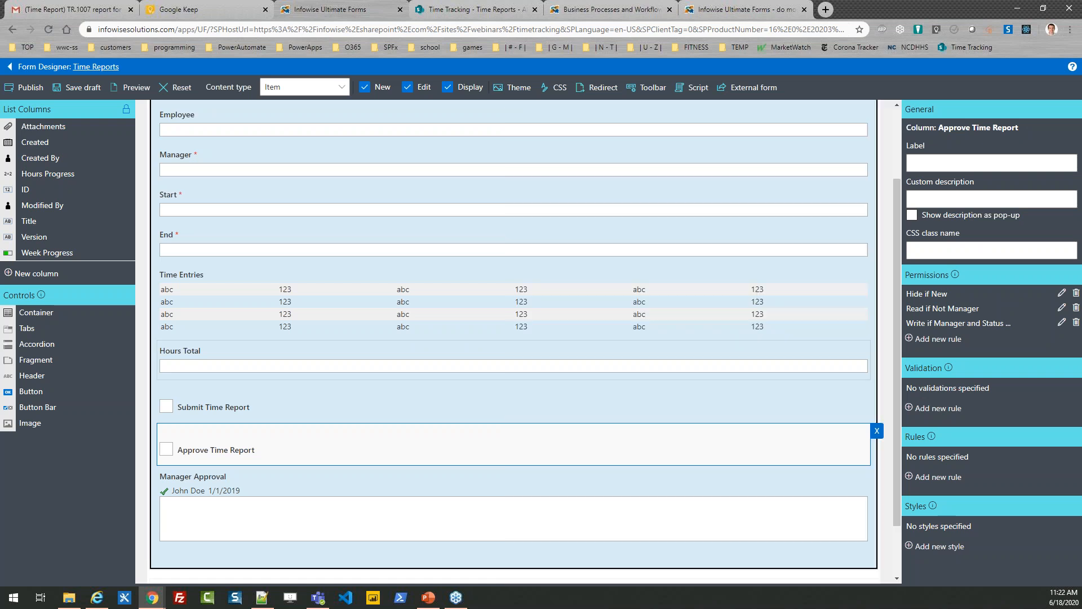
left_click(1062, 323)
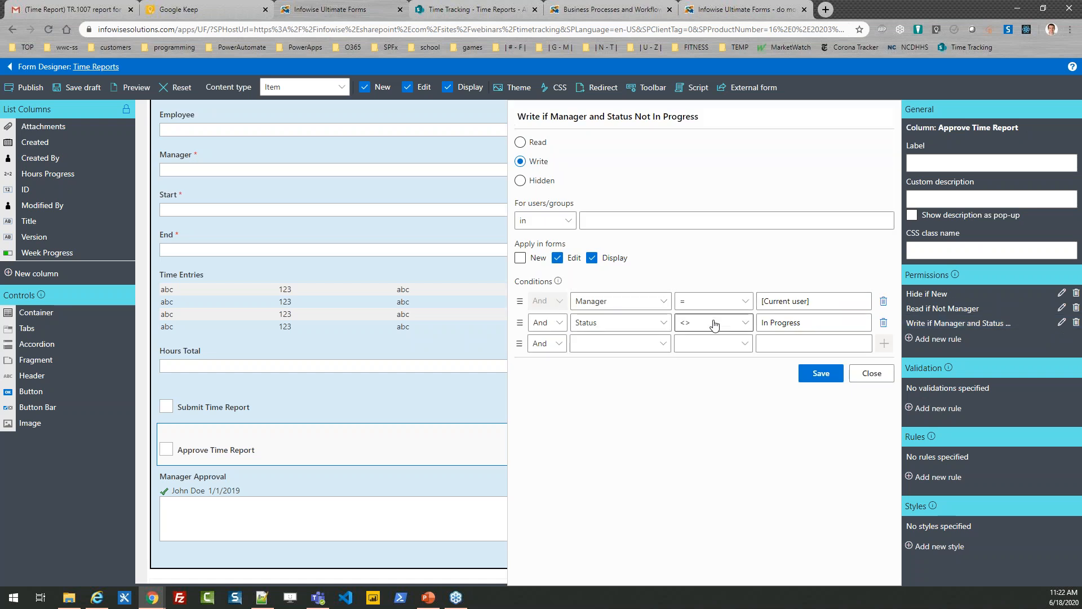
left_click(877, 378)
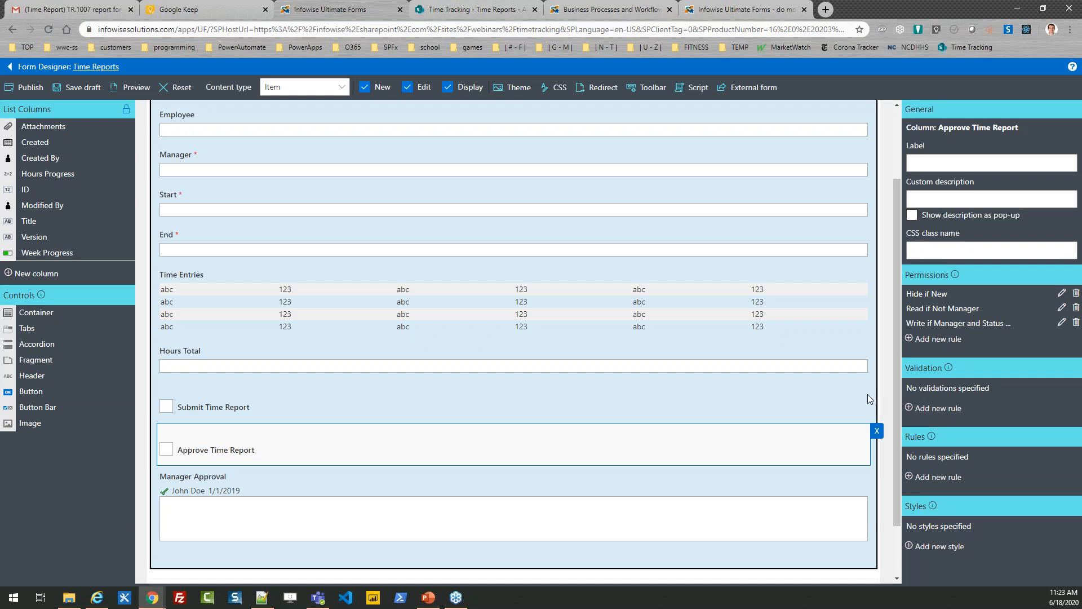
Leave the Form Designer for the Time Reports list and discard the unsaved form changes.
left_click_drag(898, 457, 896, 352)
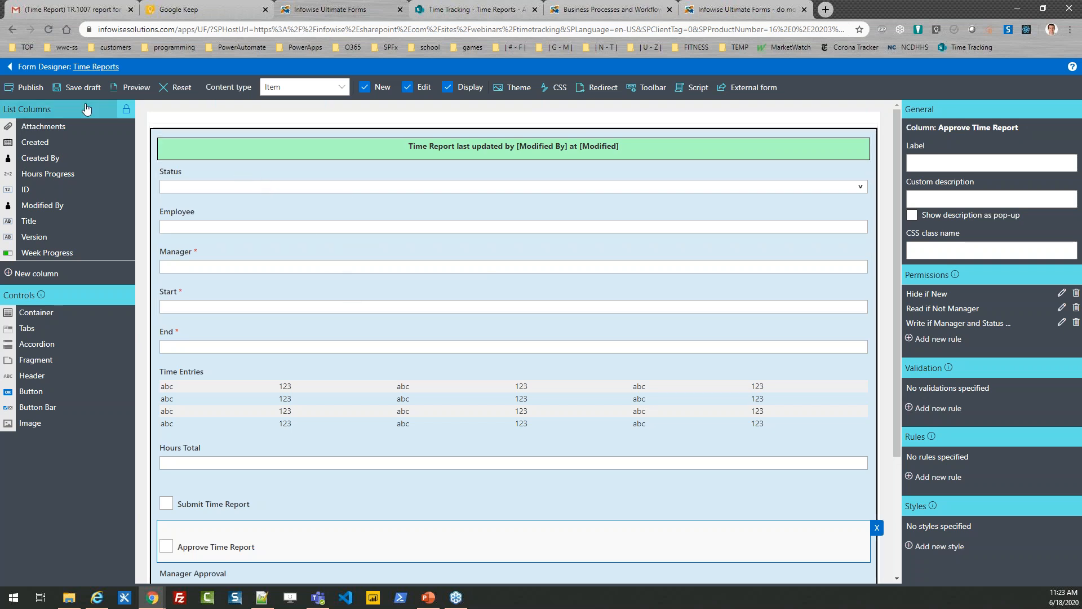
left_click(16, 70)
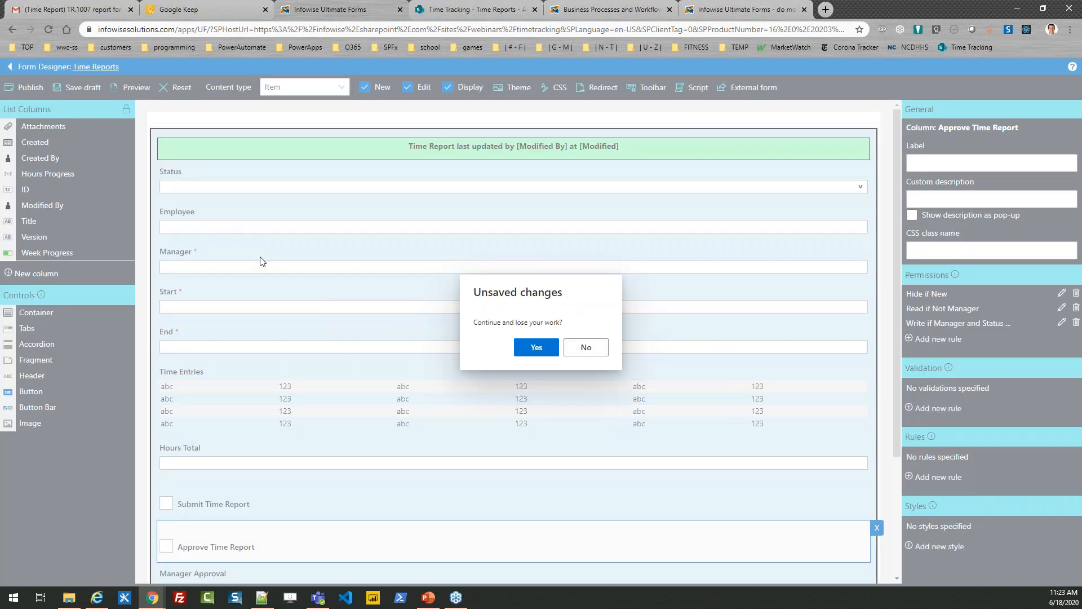
left_click(536, 348)
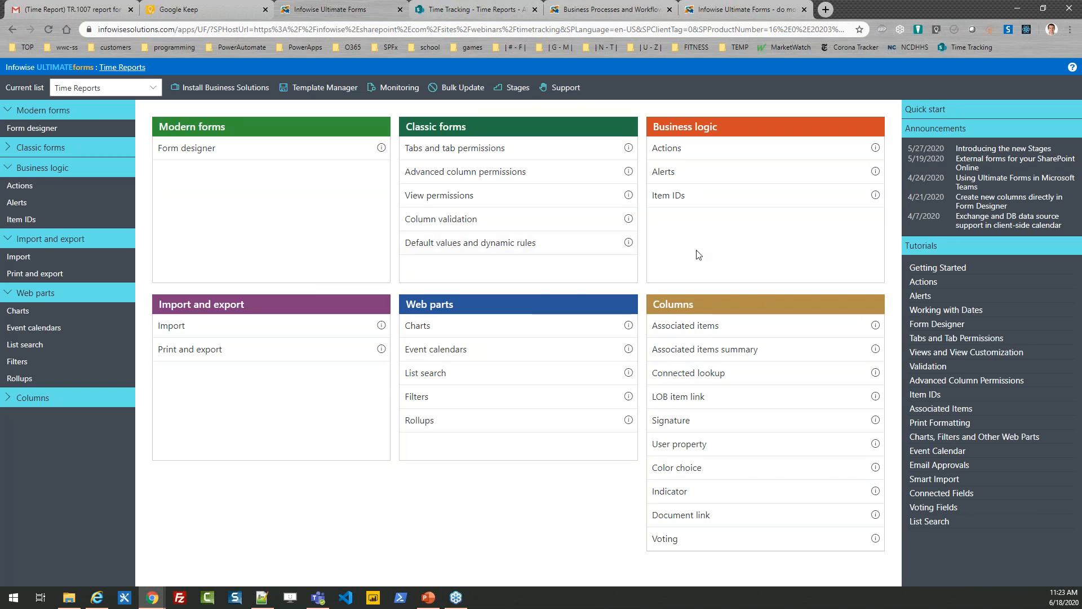
Open the Actions of the Time Reports list and widen the Name column to show the full action names.
left_click(678, 156)
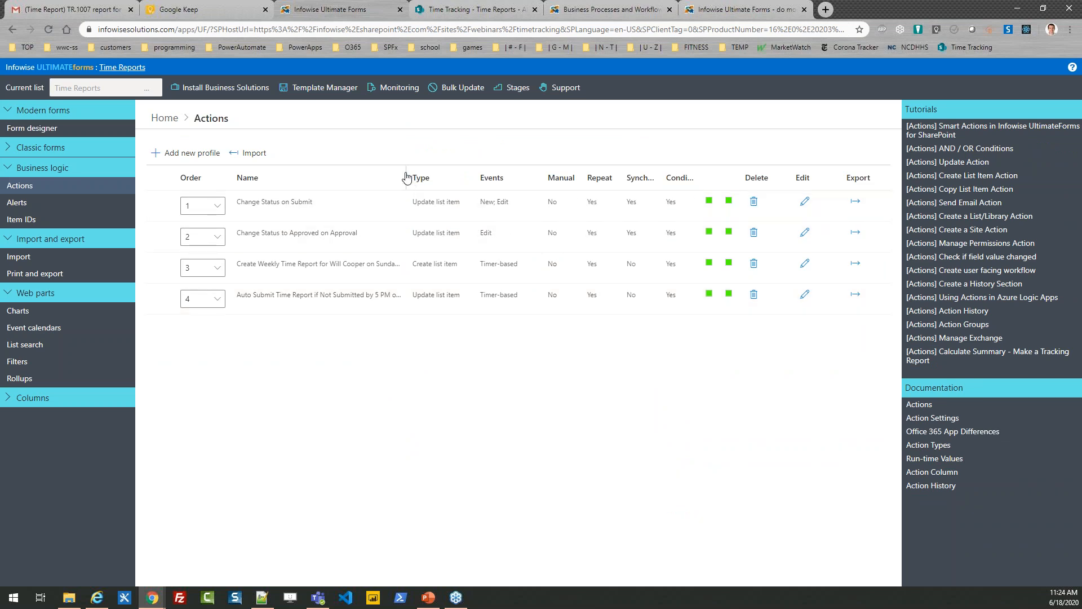
left_click_drag(406, 177, 434, 176)
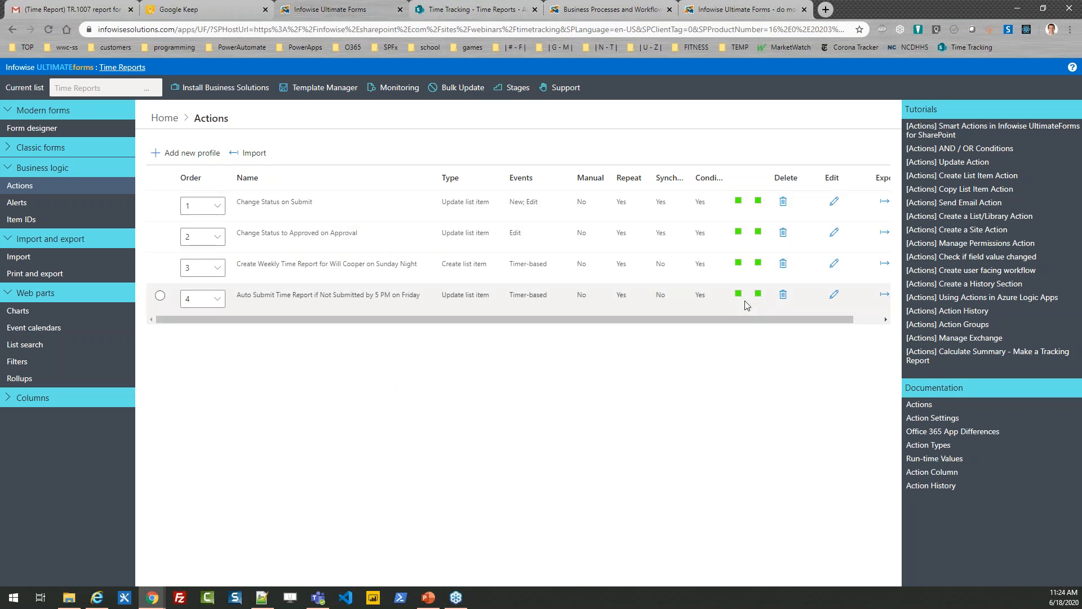
Examine the Change Status on Submit action's events, condition, values to set and item filter, and close it without saving.
left_click(833, 206)
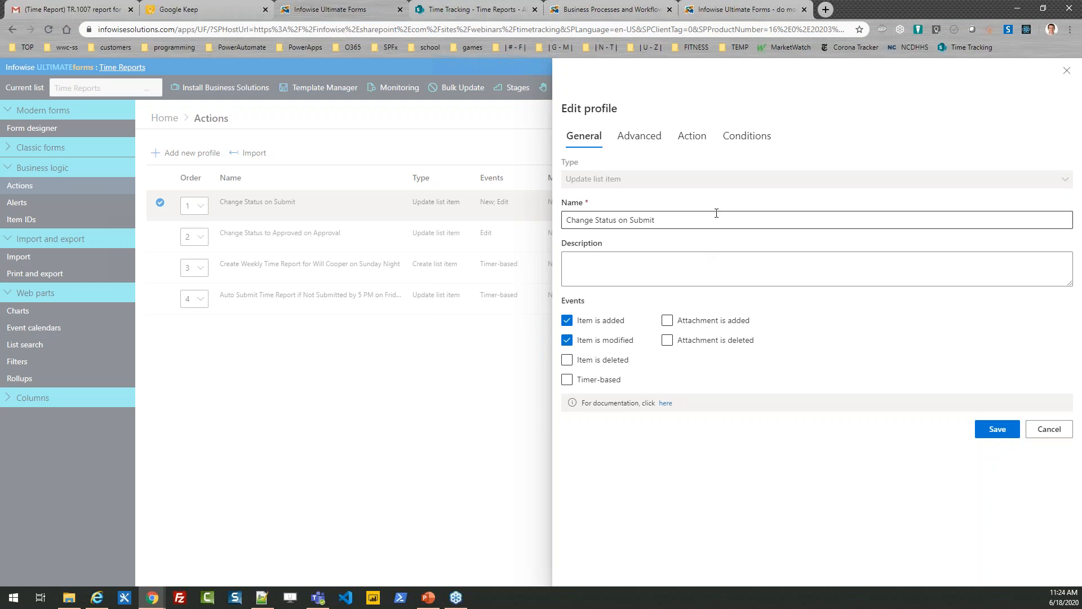
left_click(738, 137)
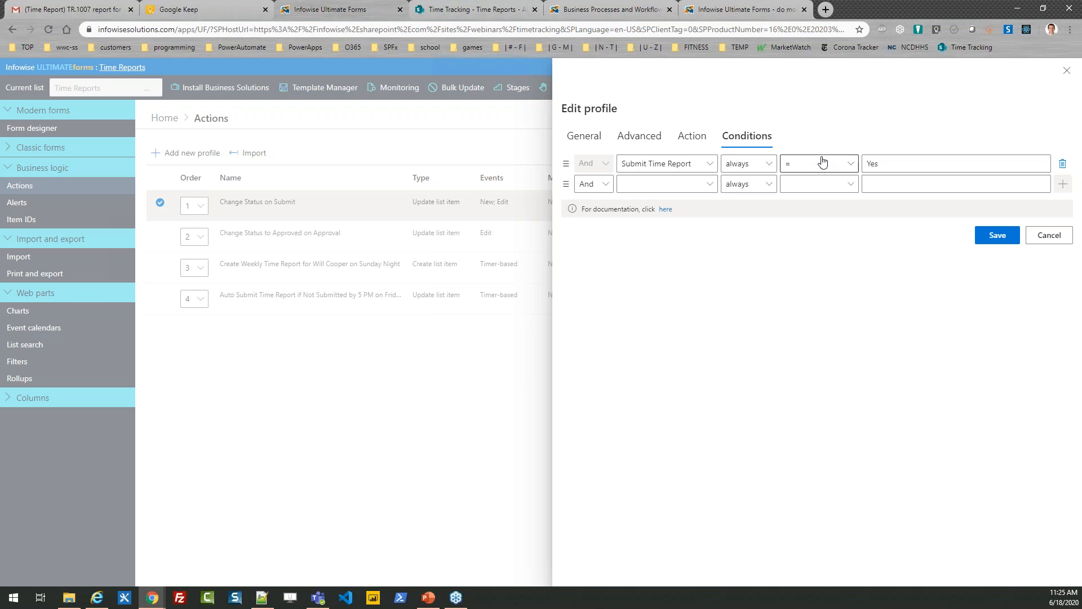
left_click(693, 138)
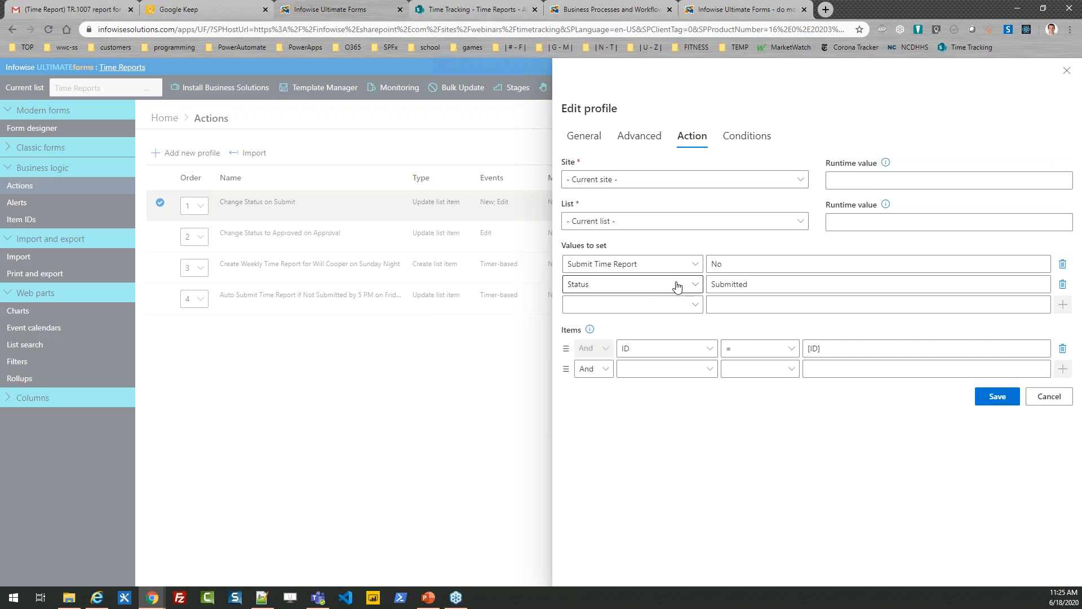
left_click(696, 288)
left_click(769, 286)
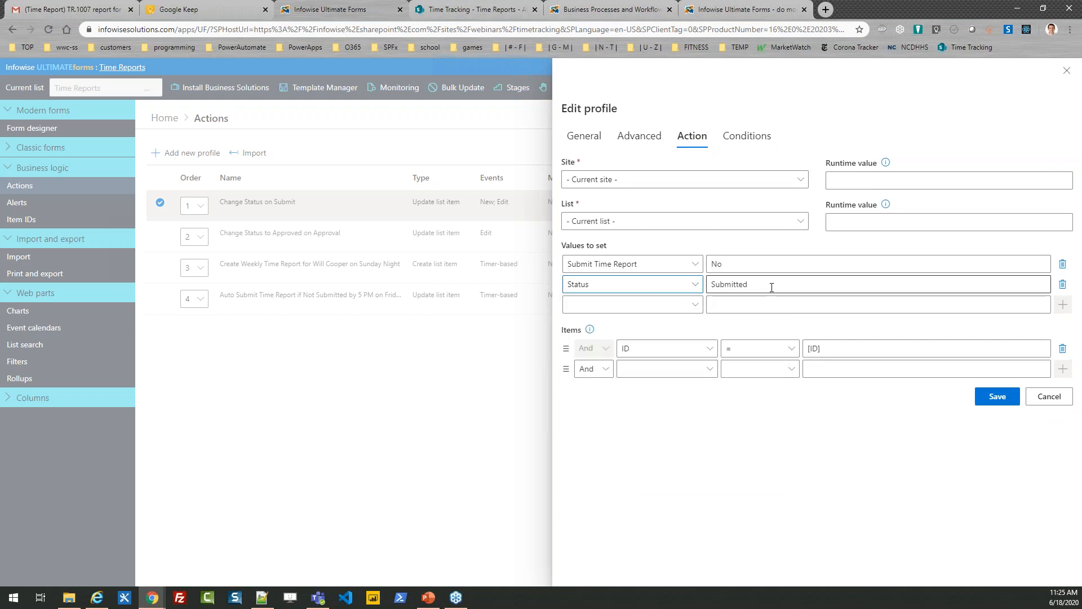
left_click(769, 287)
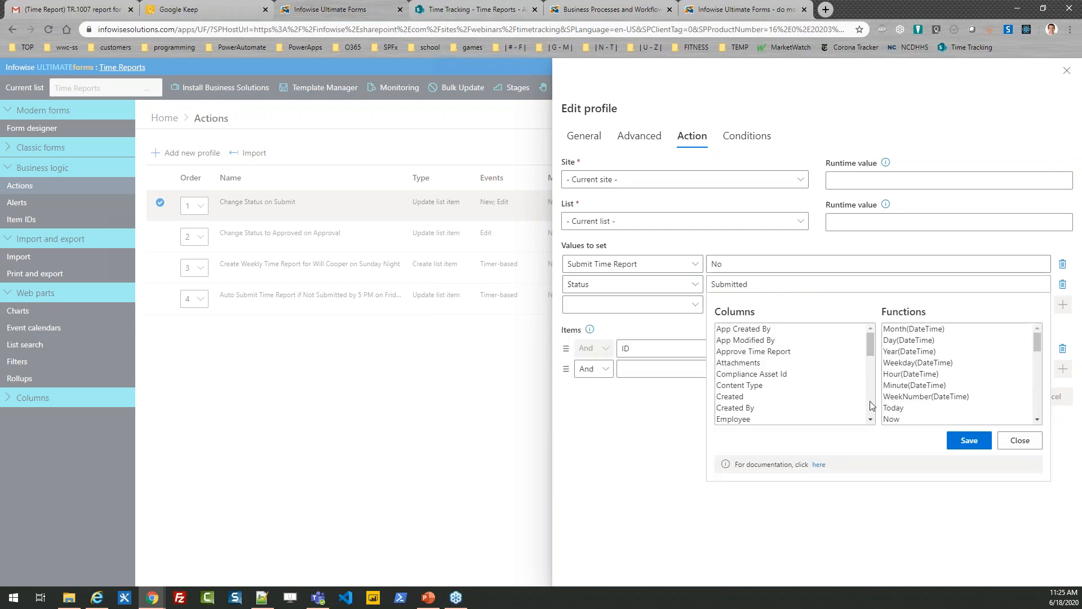
left_click(1021, 441)
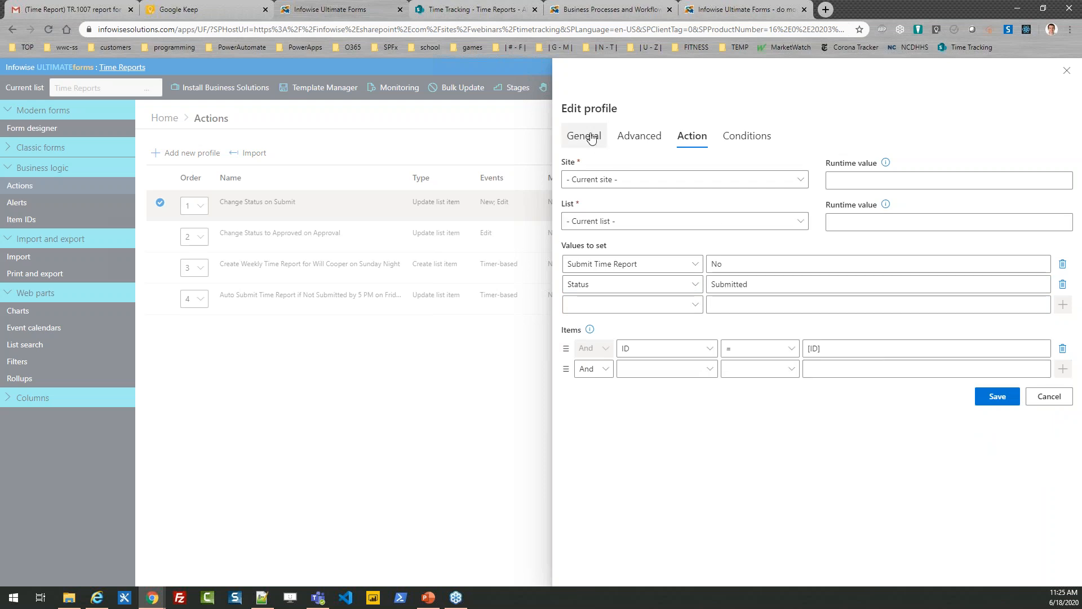
left_click(652, 138)
left_click(696, 139)
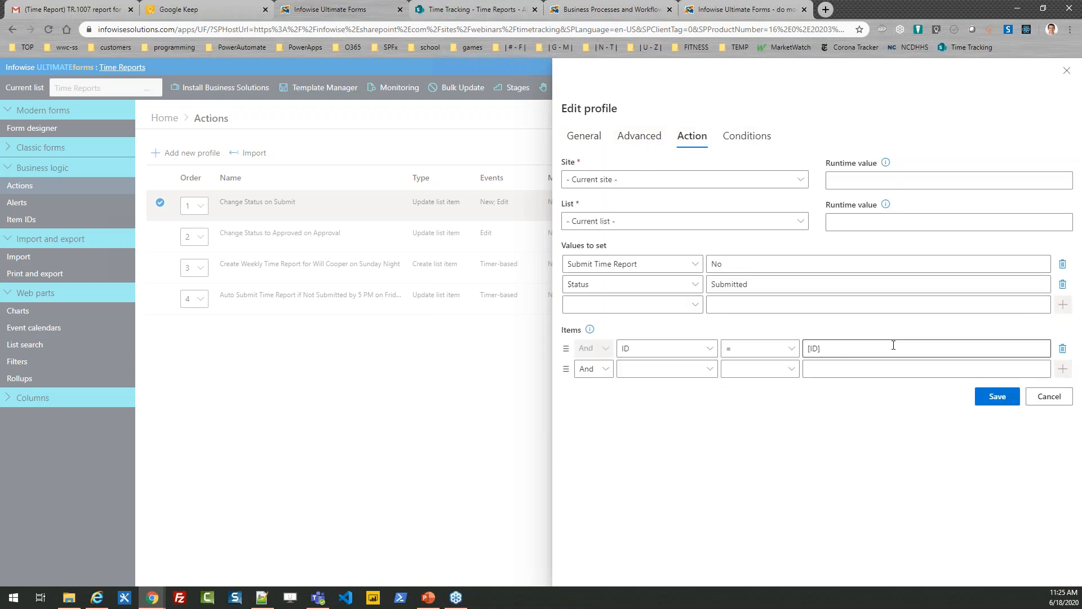
left_click(1049, 396)
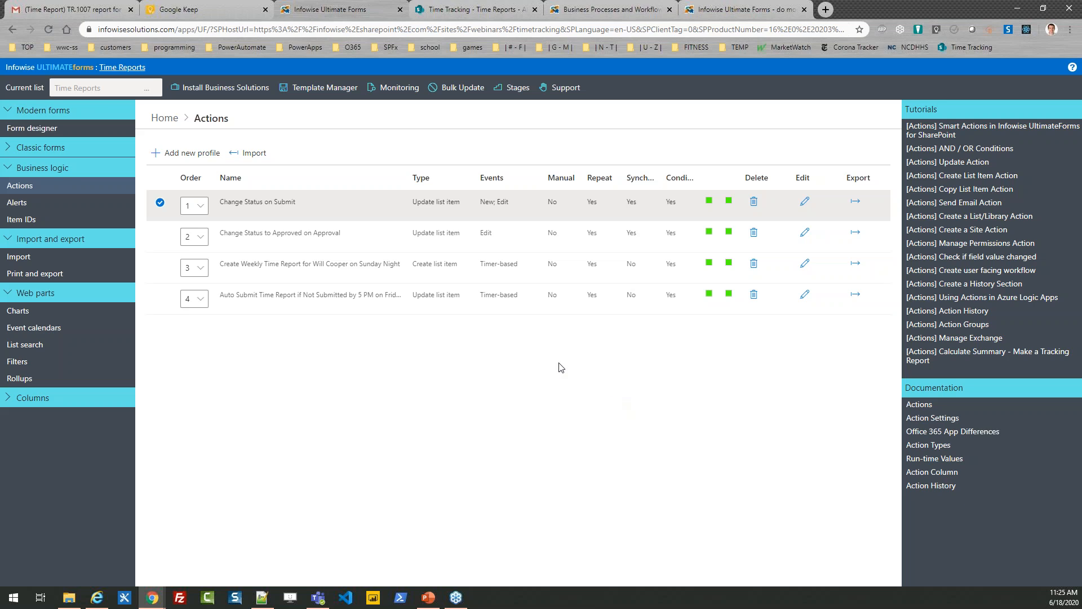
left_click(160, 203)
left_click(160, 234)
left_click(160, 234)
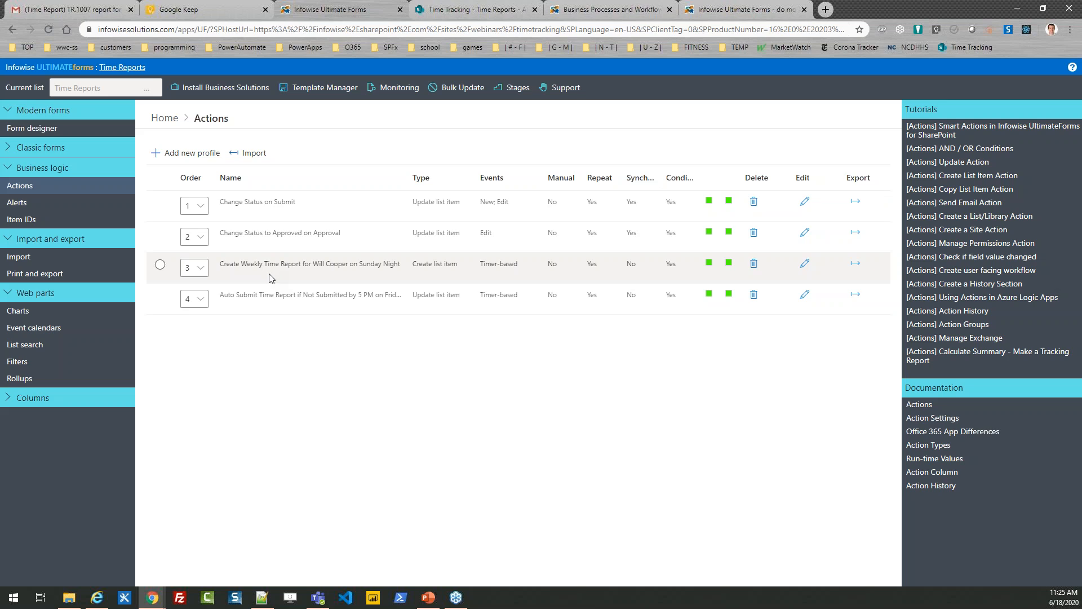
Examine the weekly timer schedule and the values to set of the action that creates the weekly time report on Sunday night.
left_click(805, 263)
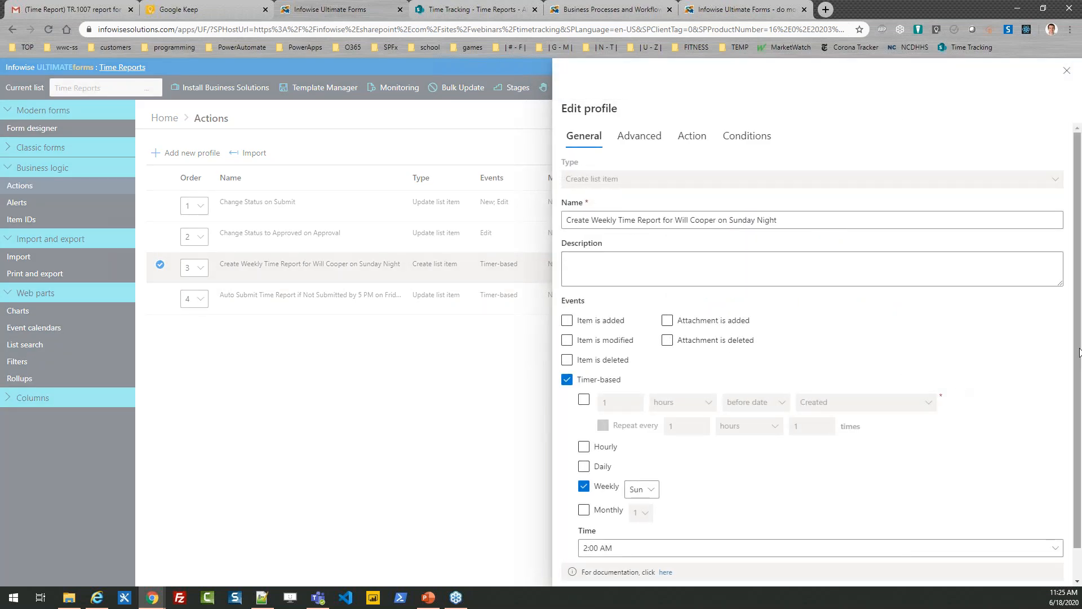
scroll(1079, 382, "down", 1)
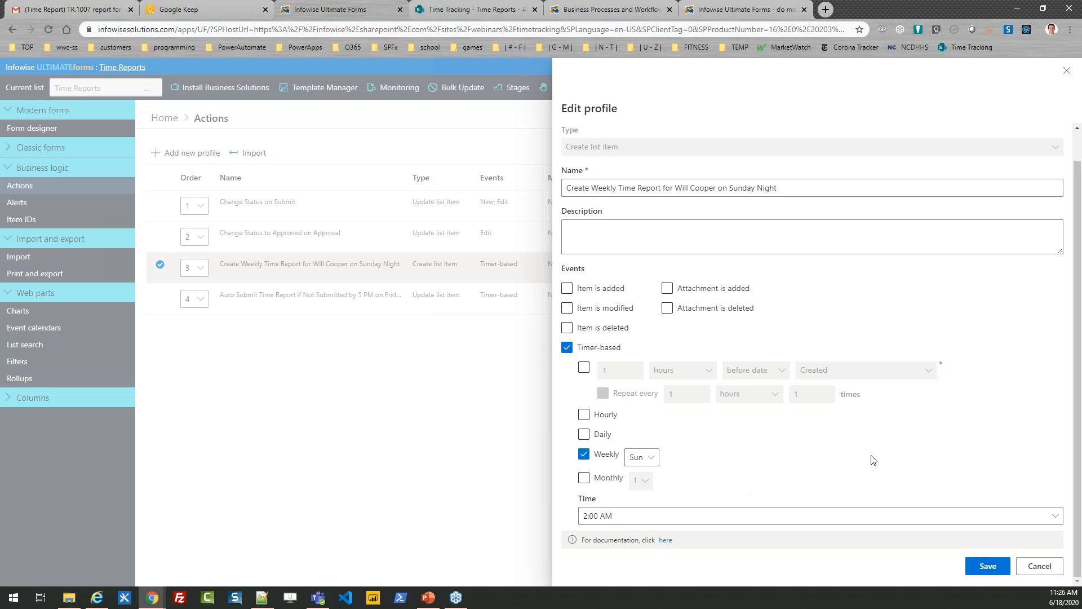
scroll(1078, 491, "up", 1)
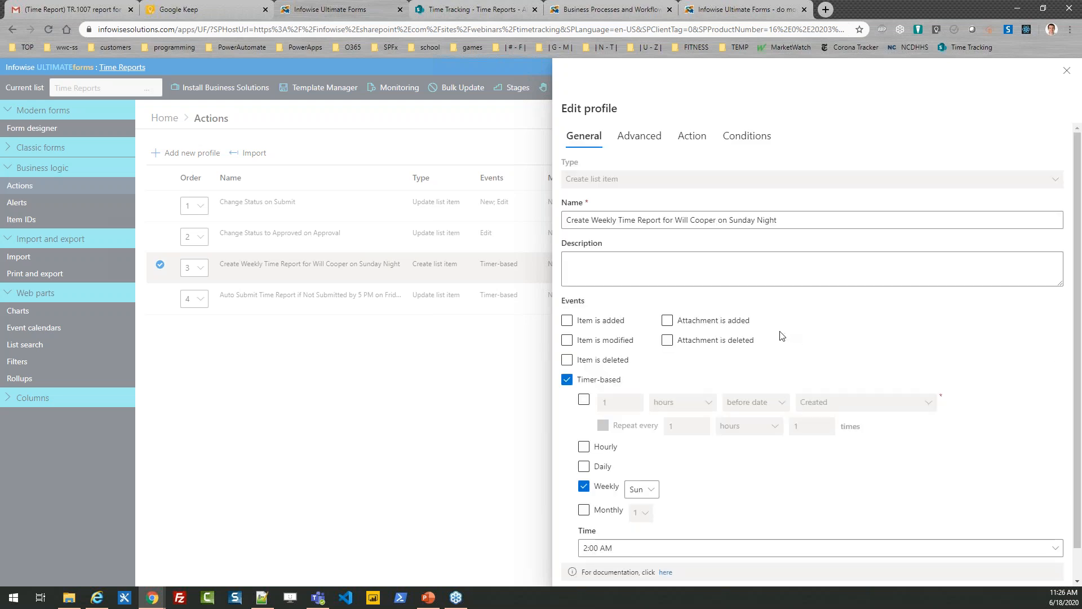
left_click(692, 136)
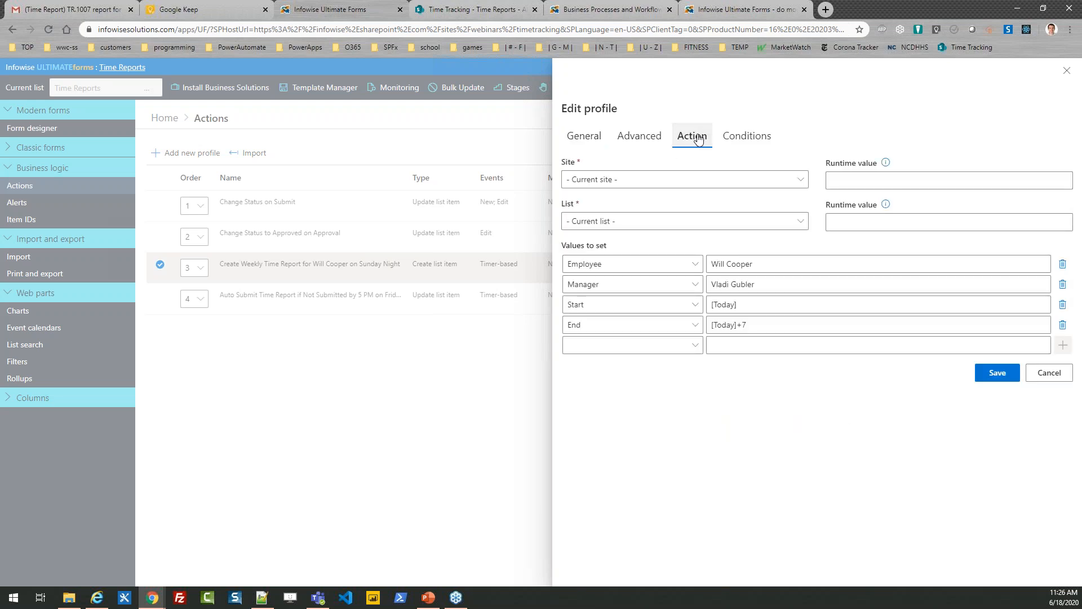
left_click(584, 136)
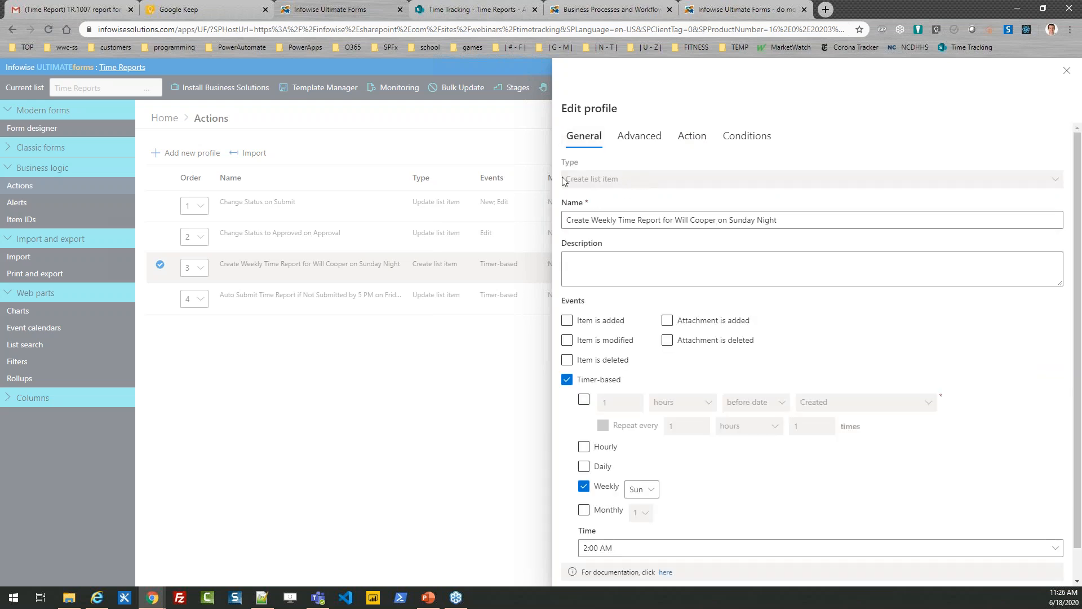
Set the End value of the weekly time report creation action to [Today]+6 and save the action.
left_click(693, 137)
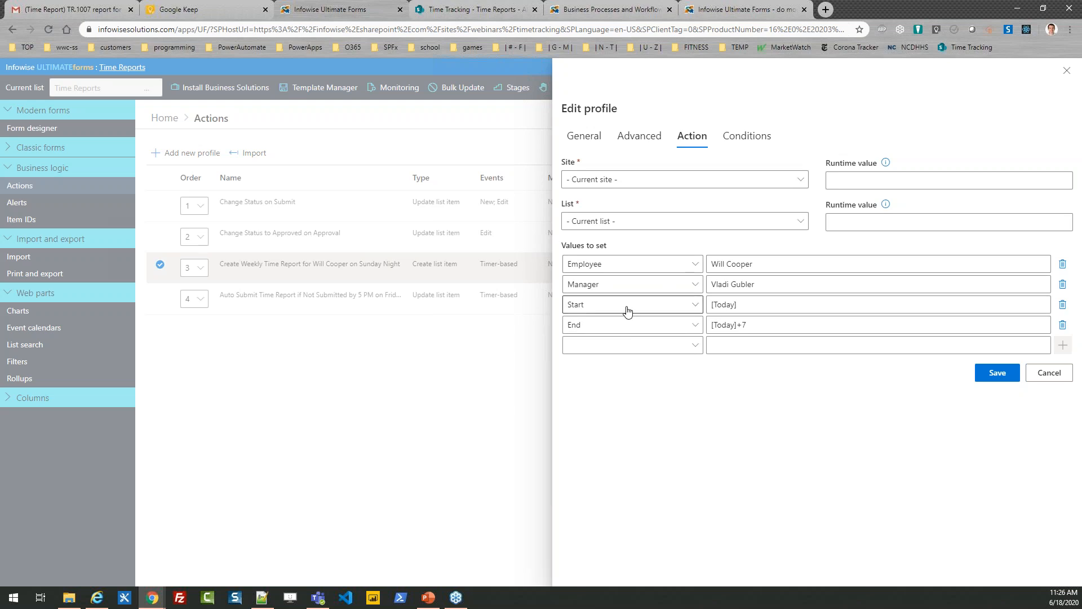
left_click(763, 329)
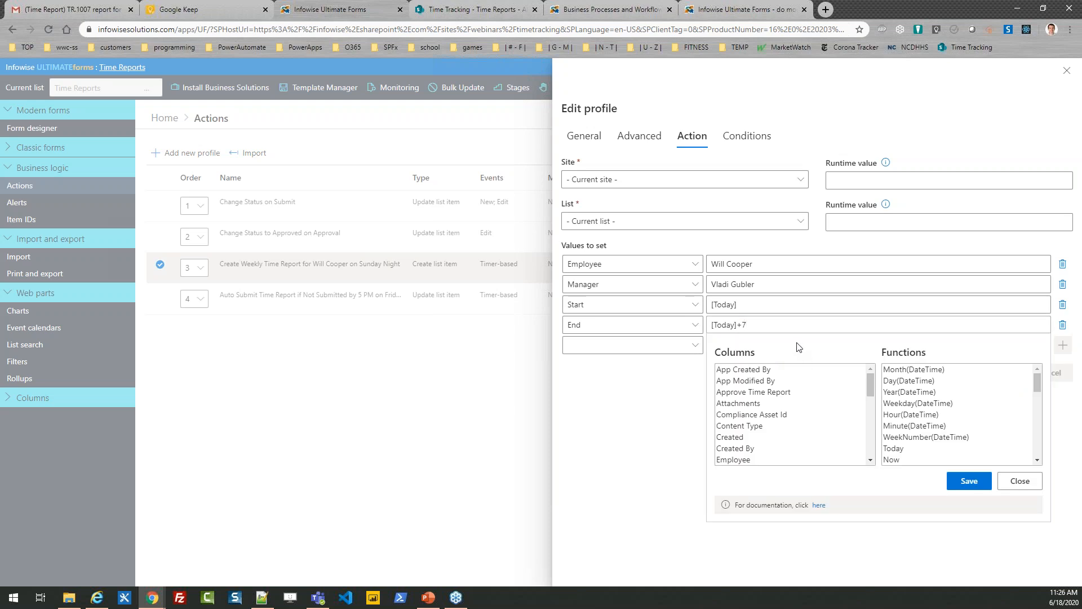
key("BackSpace")
type("6")
left_click(970, 481)
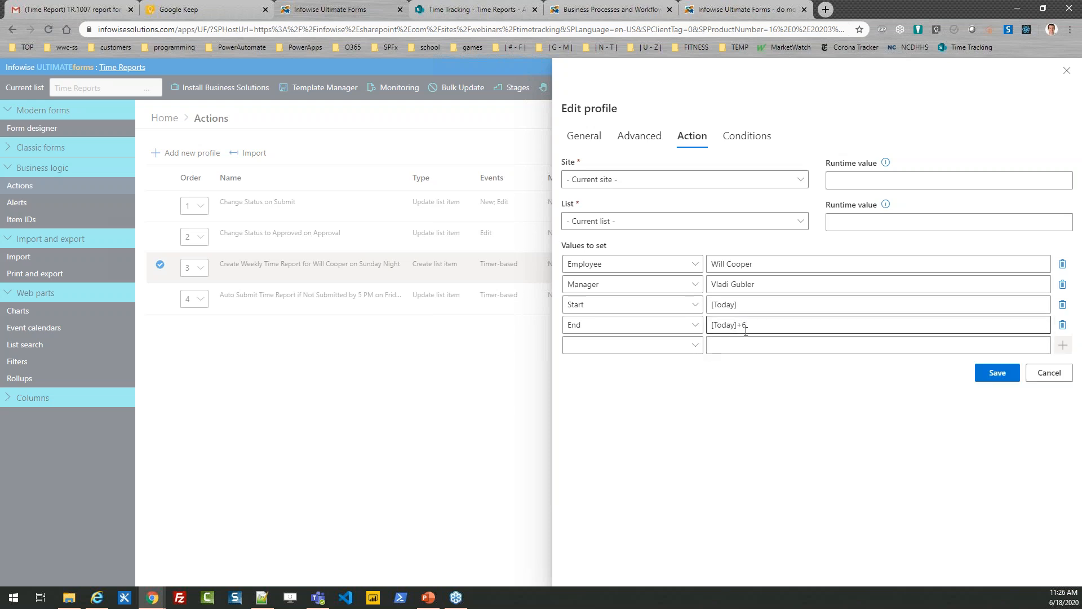
left_click(993, 379)
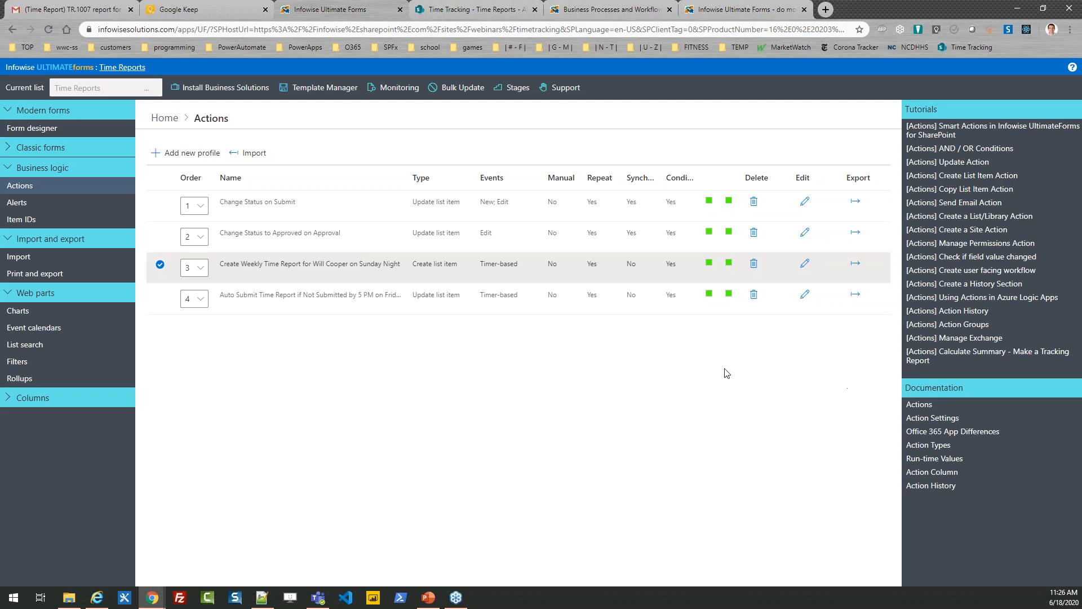
left_click(160, 265)
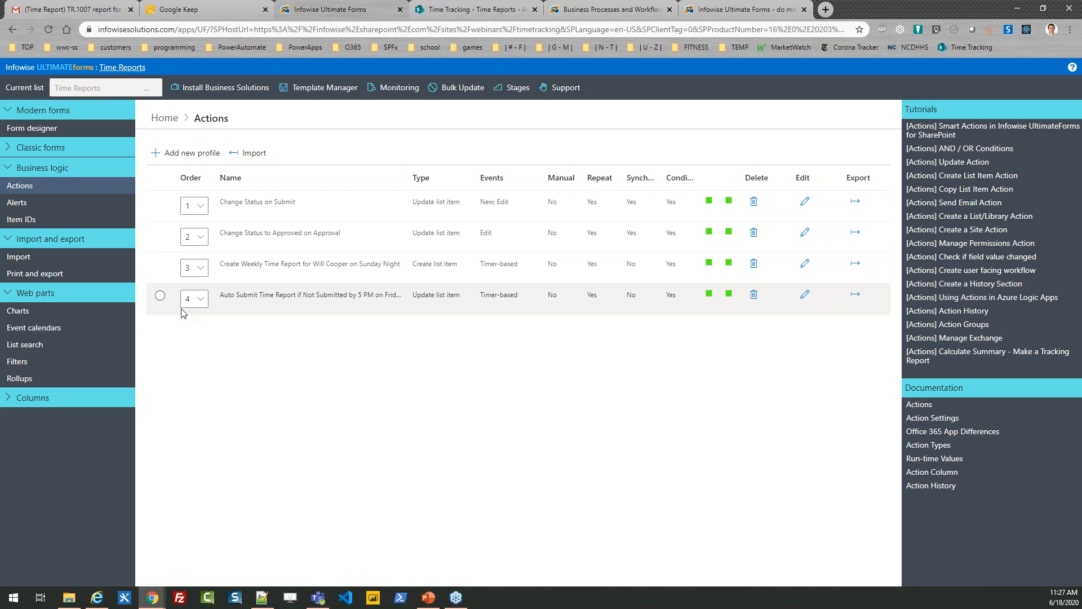
Examine the schedule, condition and values to set of the Auto Submit Time Report action, and close it without saving.
left_click(806, 298)
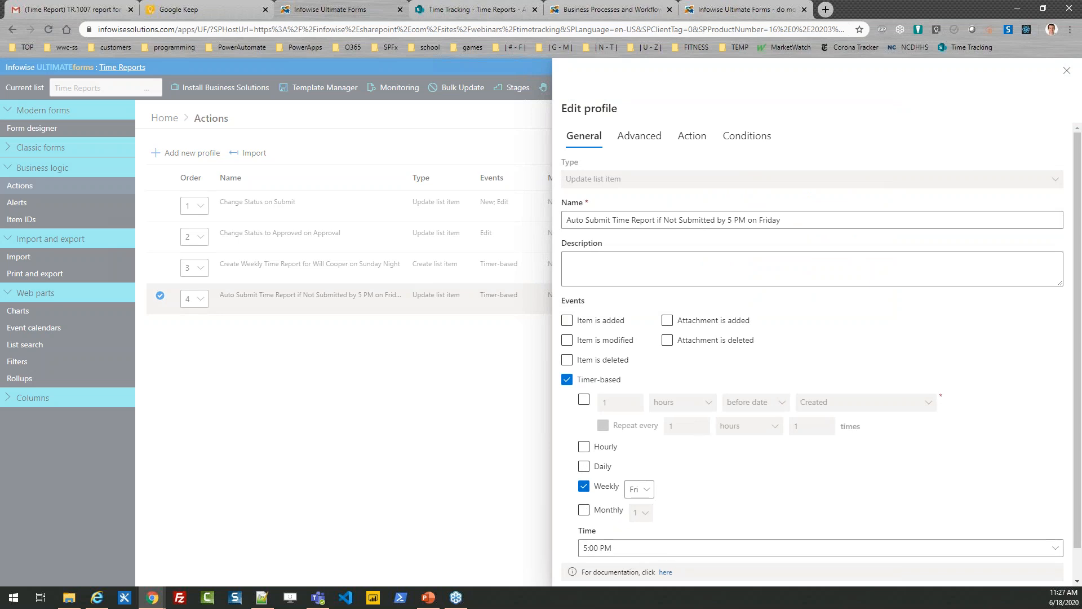
left_click(740, 144)
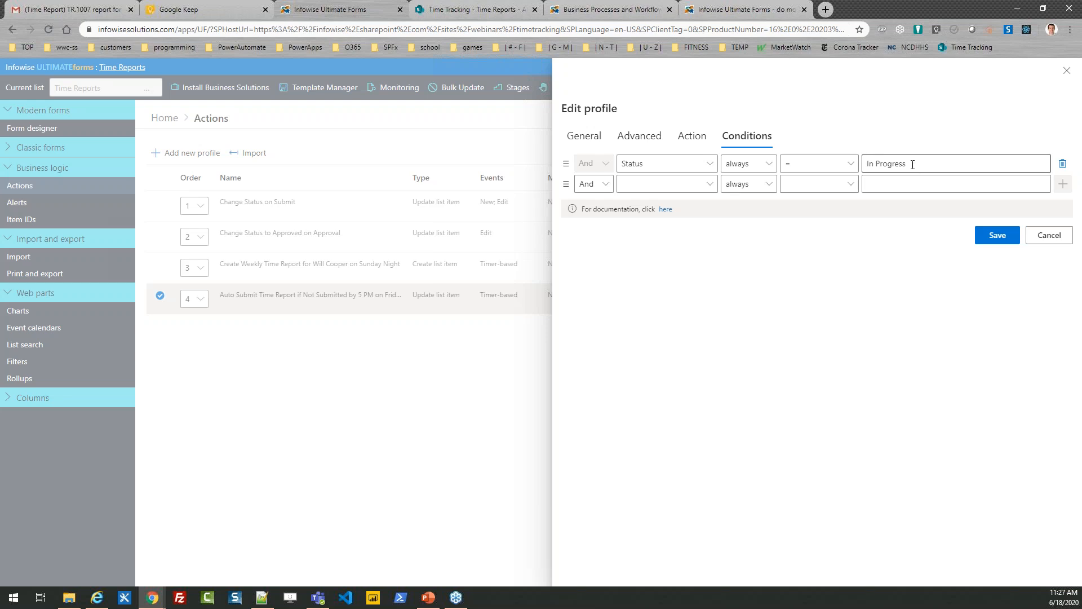
left_click(693, 137)
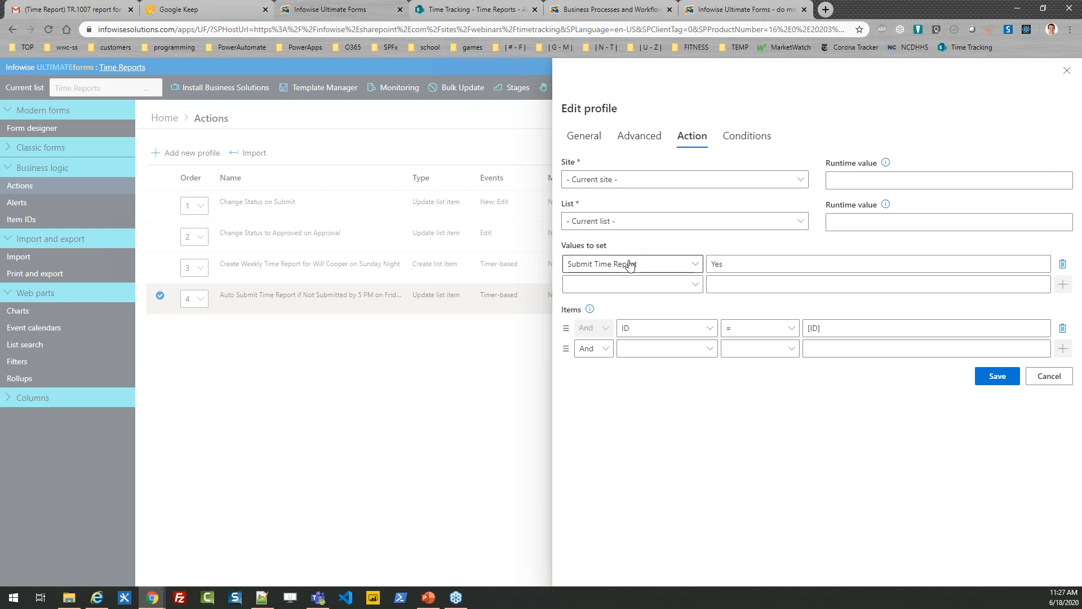
left_click(1047, 378)
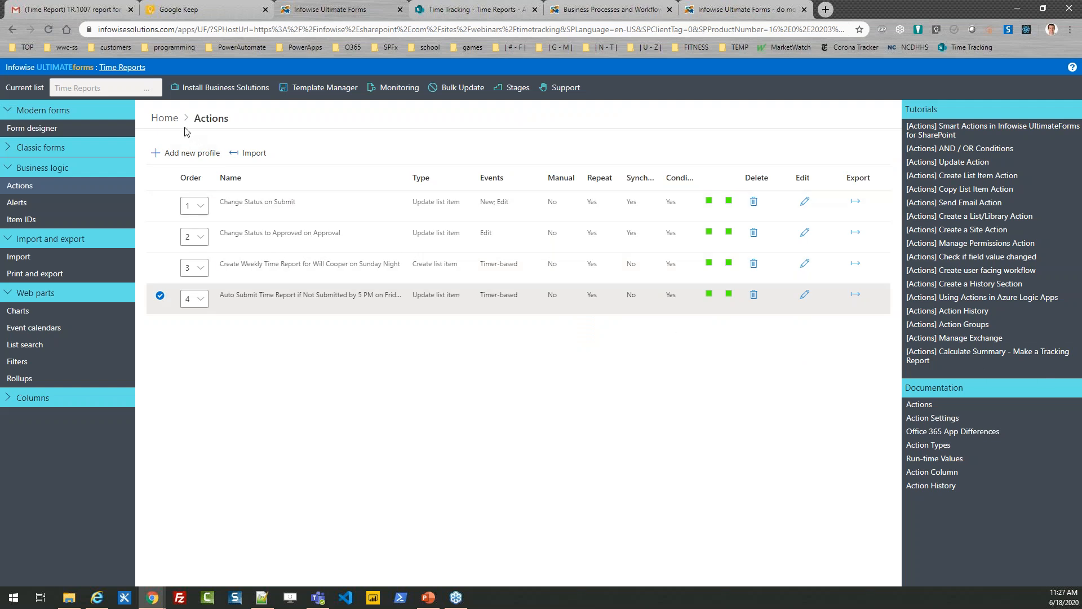
left_click(160, 296)
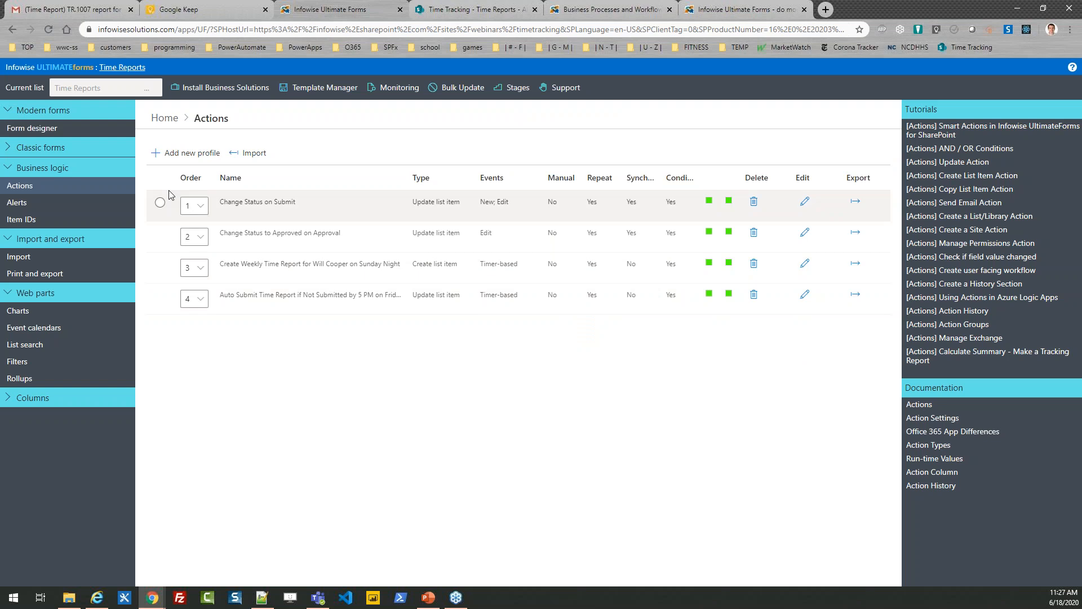
Open the Time Reports - Reminder to Submit alert and examine its recipients, date trigger, sending schedule and assigned mail templates.
left_click(164, 118)
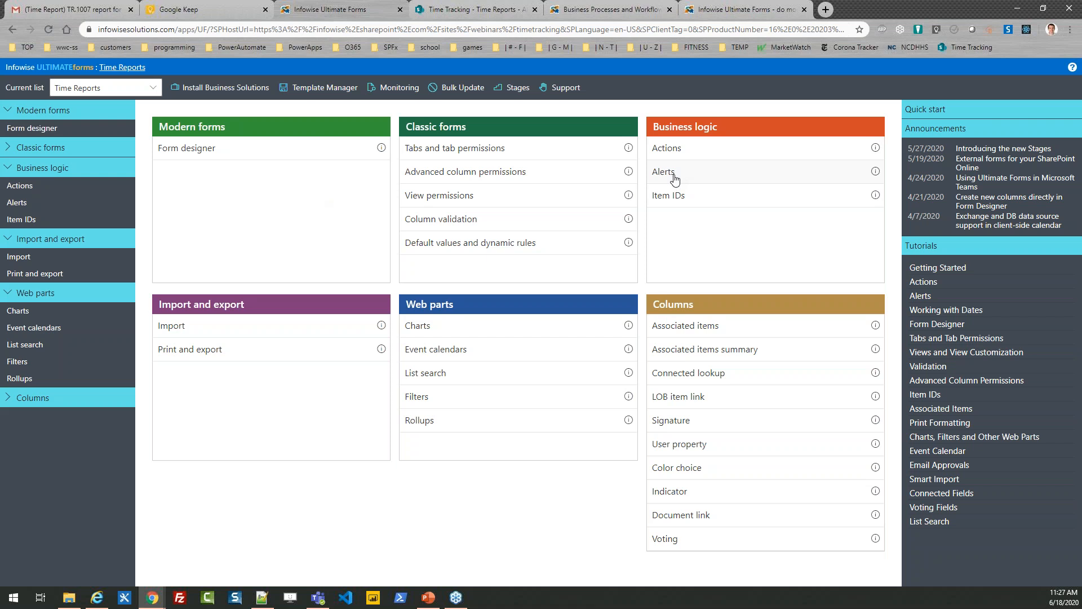
left_click(675, 179)
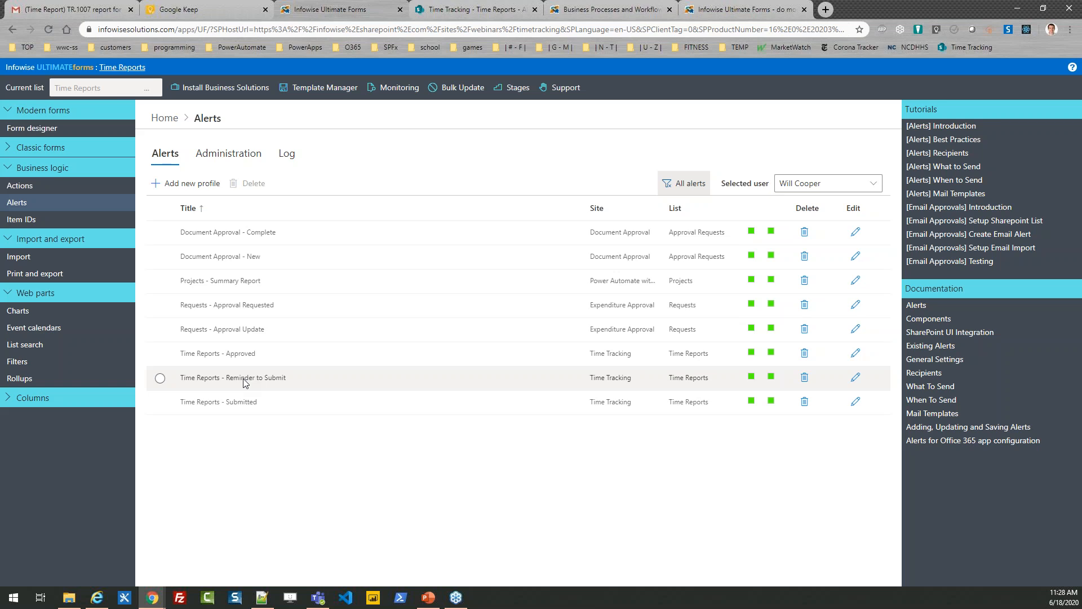
left_click(855, 378)
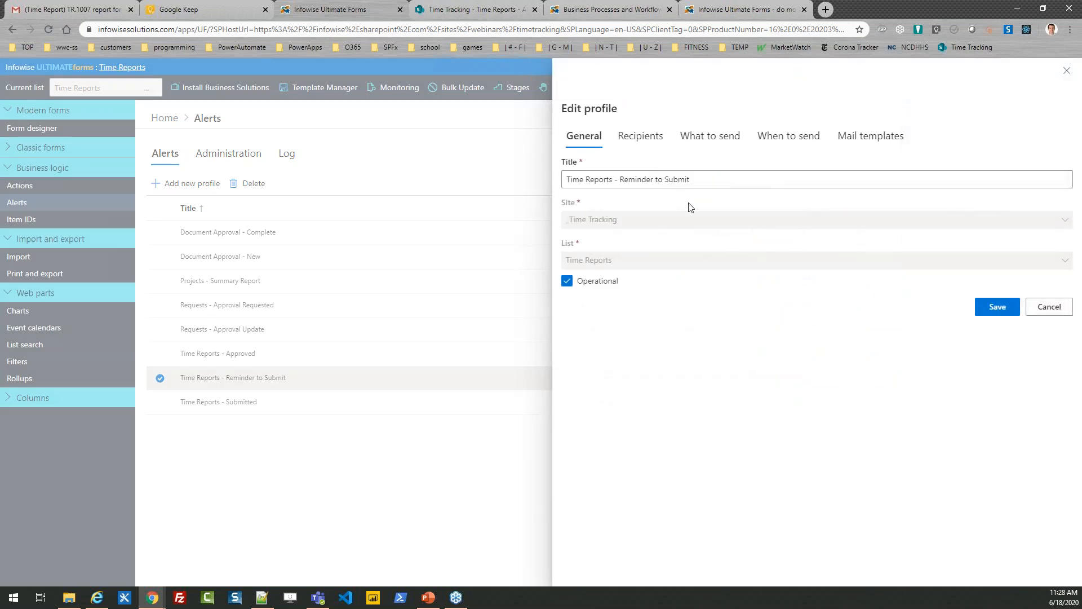
left_click(642, 136)
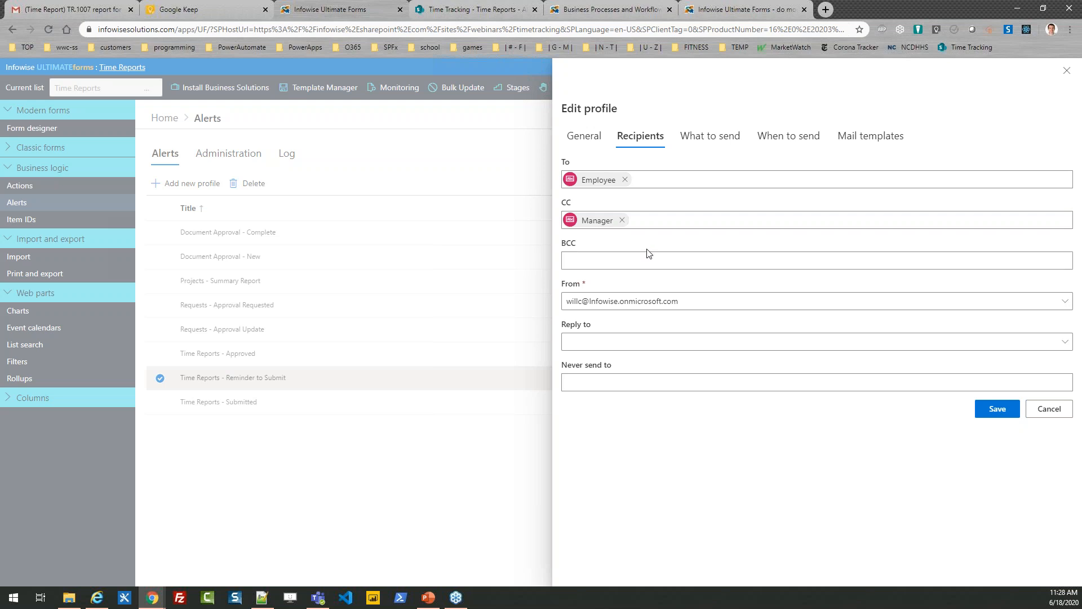
left_click(712, 144)
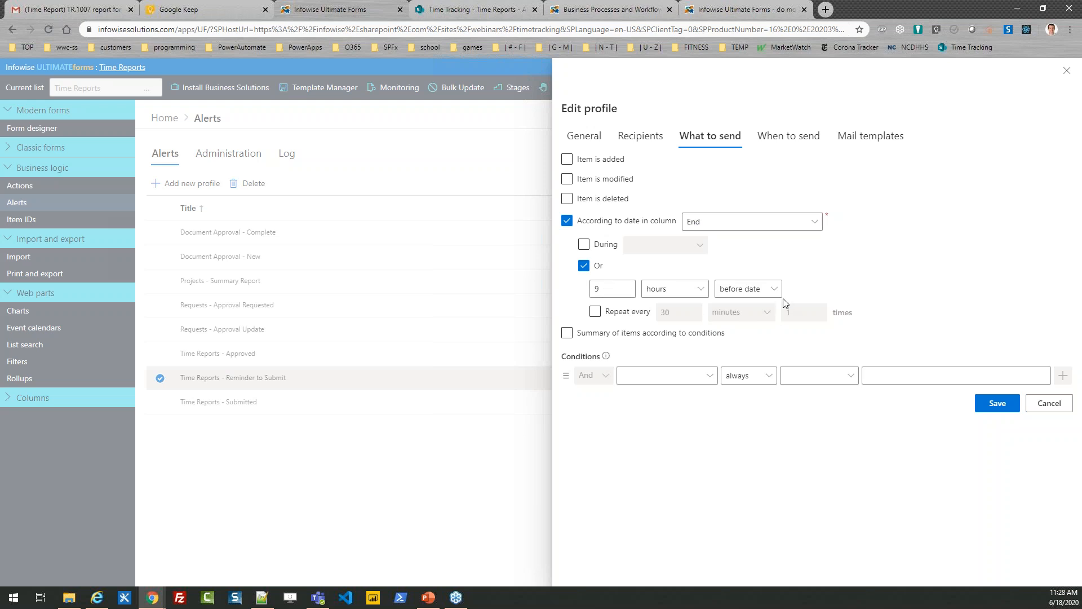
left_click(791, 138)
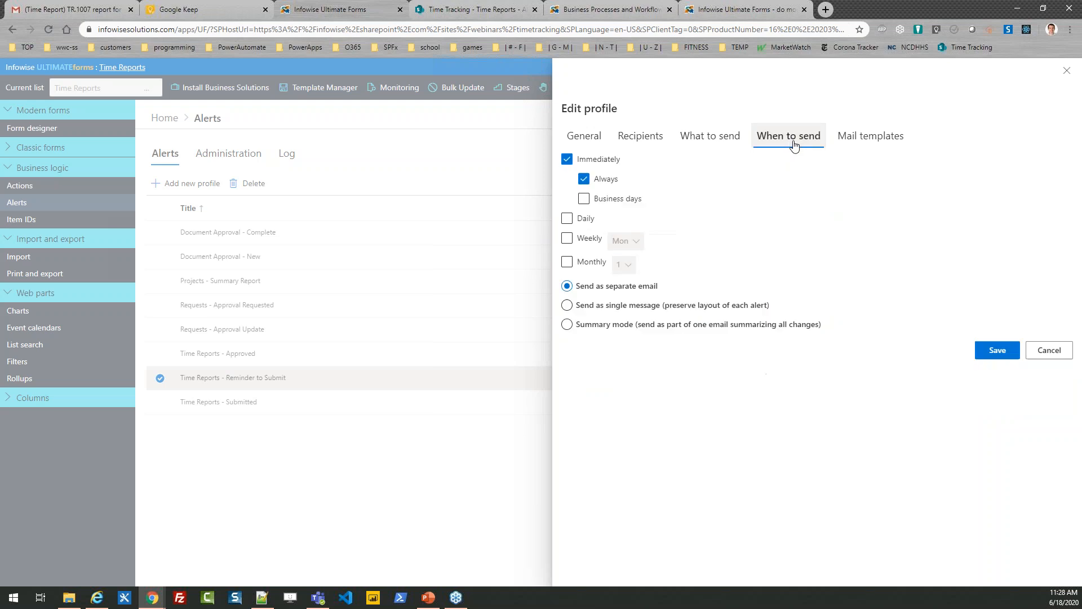
left_click(862, 138)
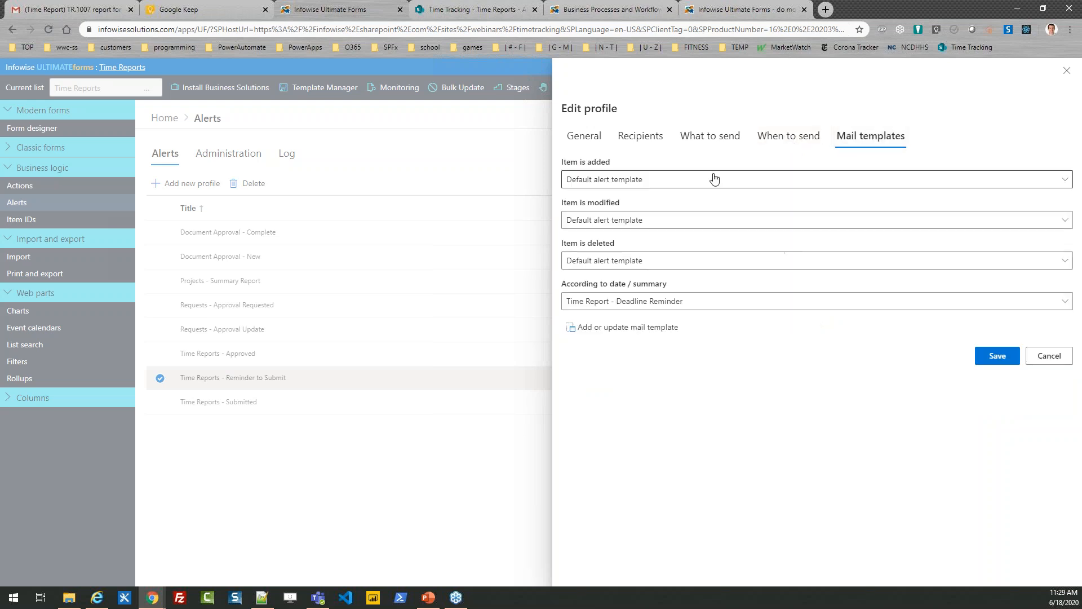
Load the Time Report - Deadline Reminder mail template and examine its subject, body and importance.
left_click(624, 328)
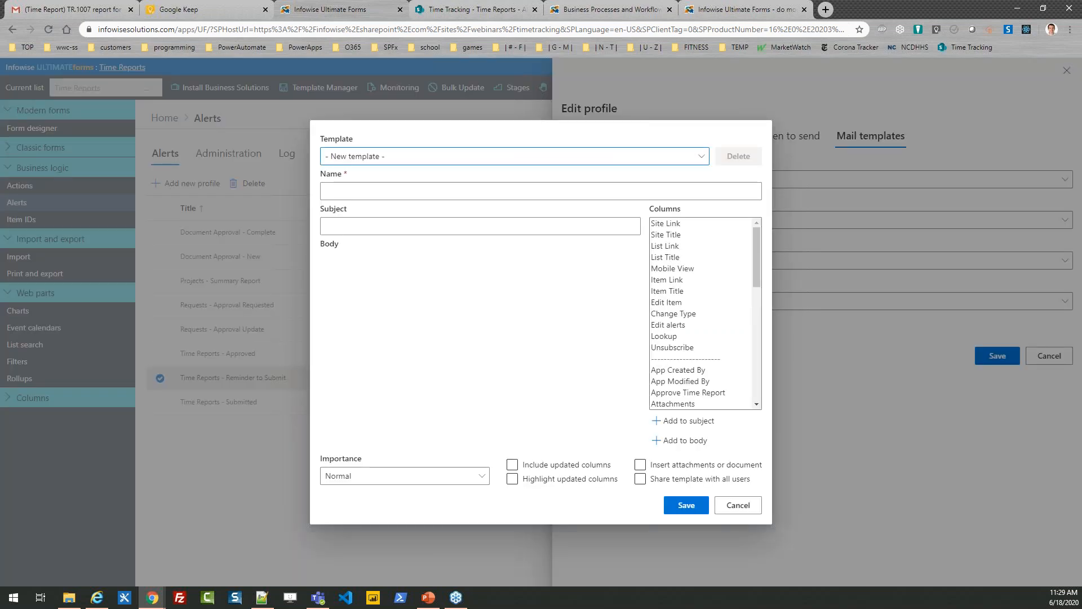
left_click(431, 159)
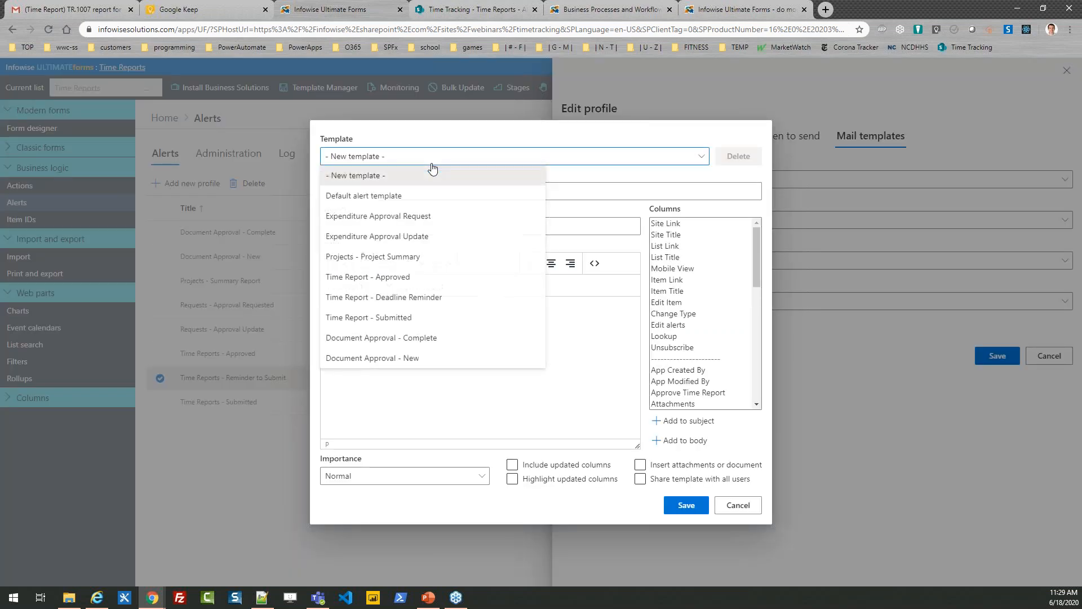
left_click(447, 298)
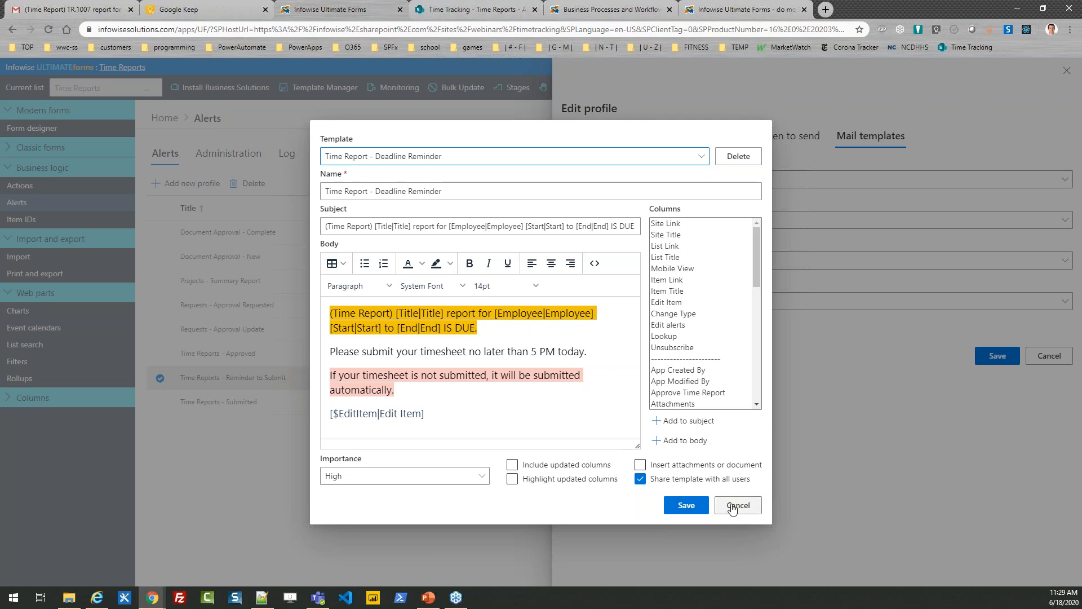
Try the mail template's highlighted heading at 24pt and 18pt, and close the template and the alert profile without saving.
left_click_drag(559, 330, 289, 309)
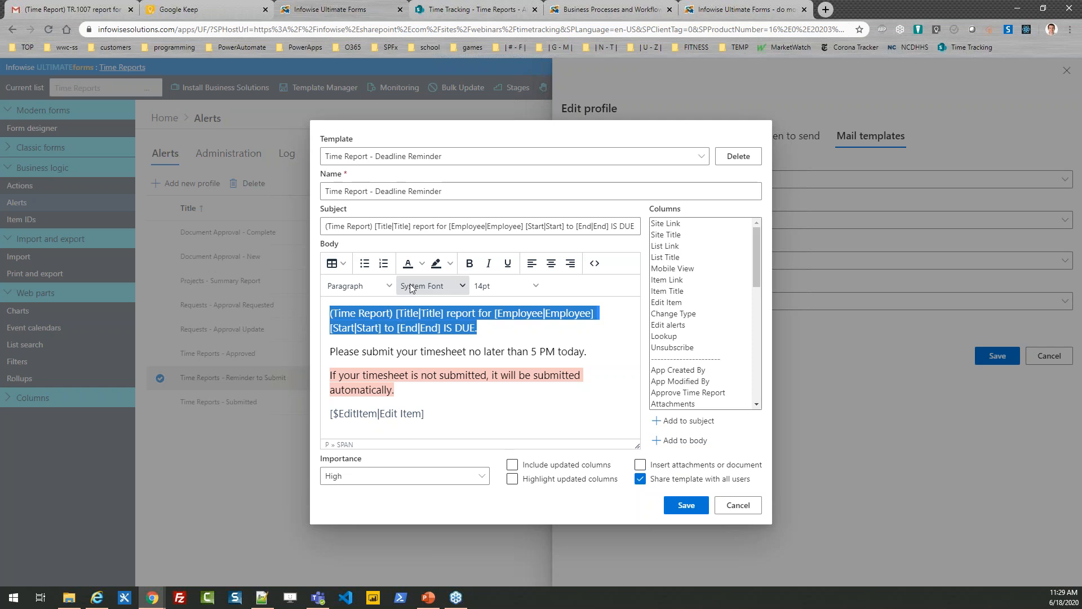
left_click(535, 286)
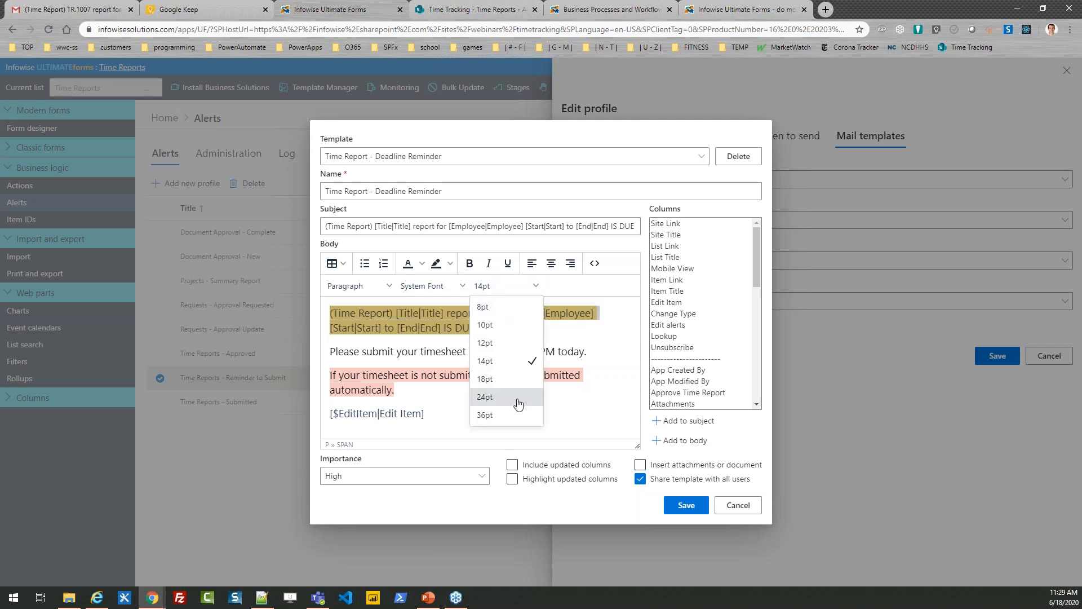
left_click(496, 400)
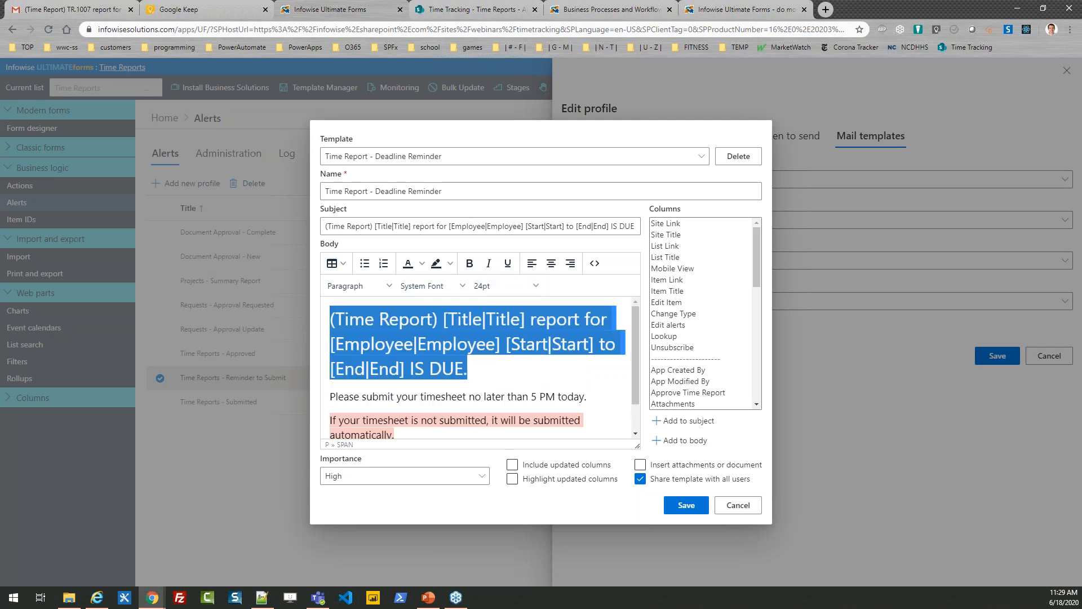
left_click(525, 286)
left_click(488, 379)
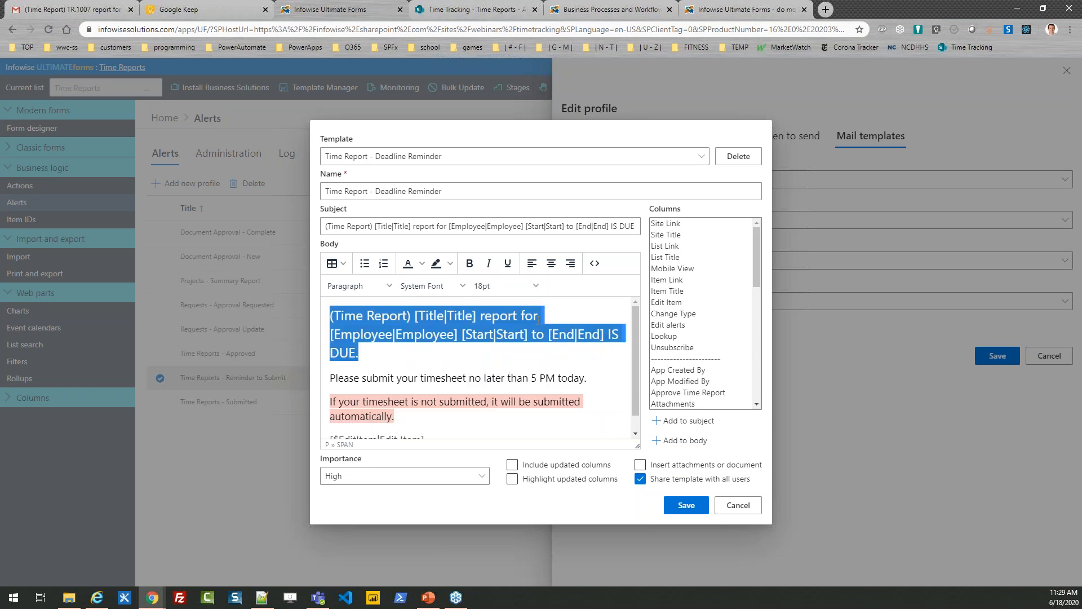
left_click(513, 373)
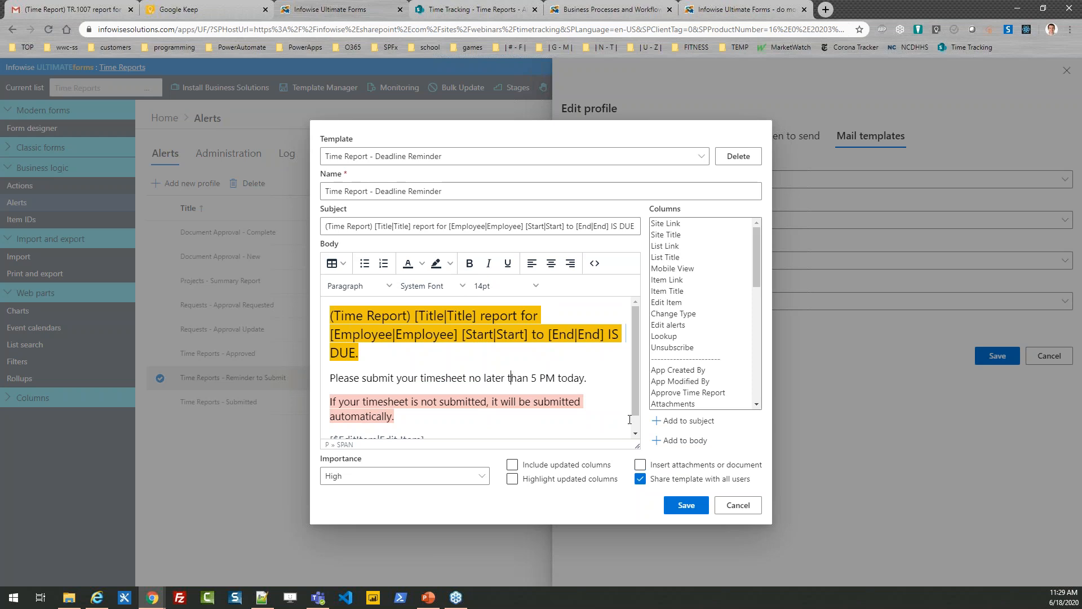
left_click(735, 506)
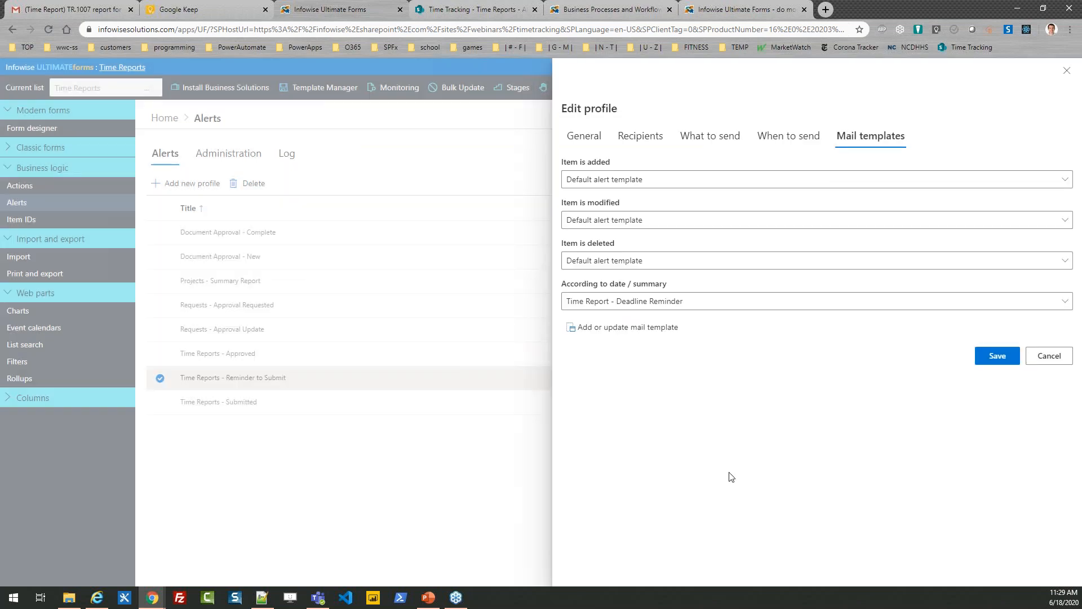
left_click(1047, 356)
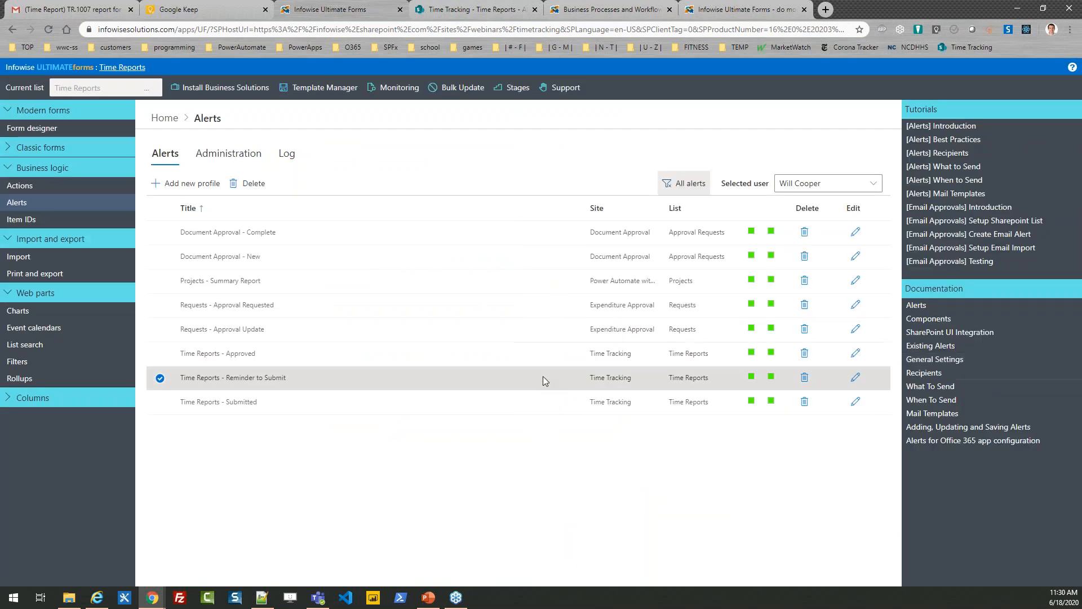
Open the Status color choice column, examine its choices and the icon sets offered for In Progress, and close it without saving.
left_click(165, 118)
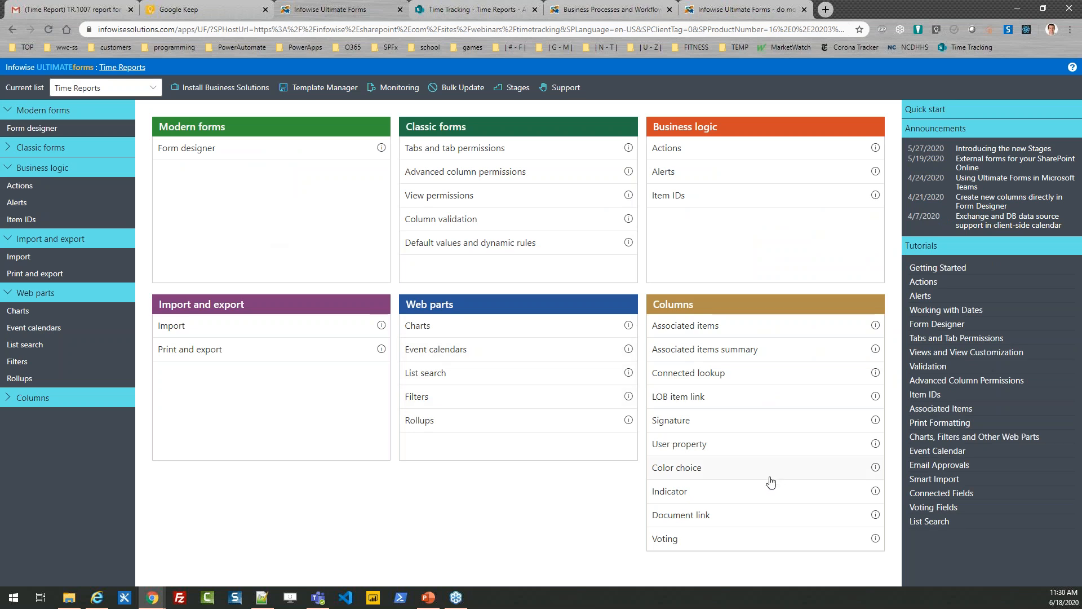
left_click(688, 473)
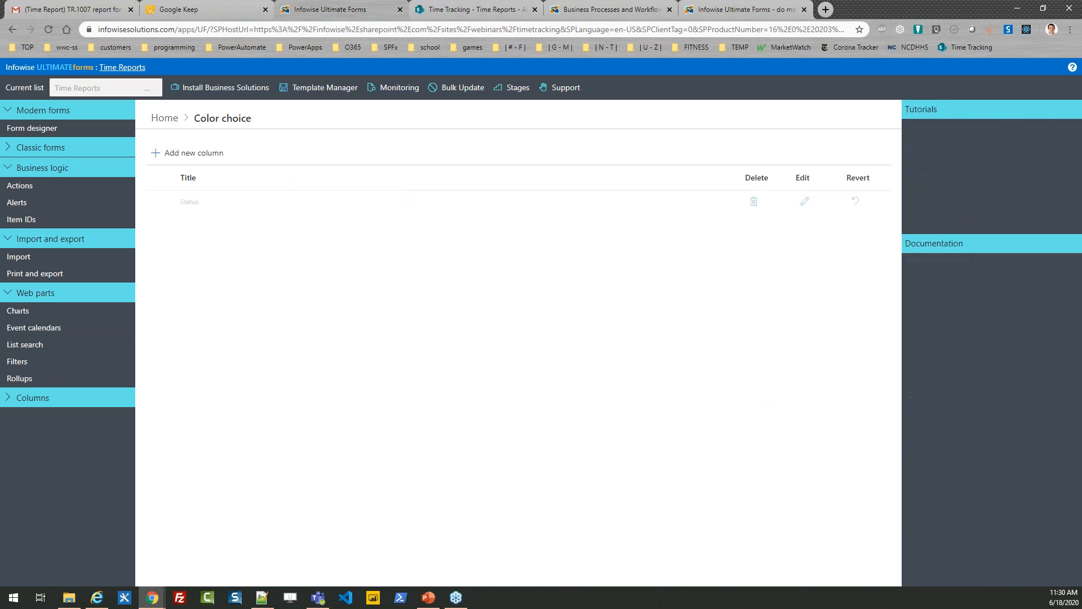
left_click(804, 203)
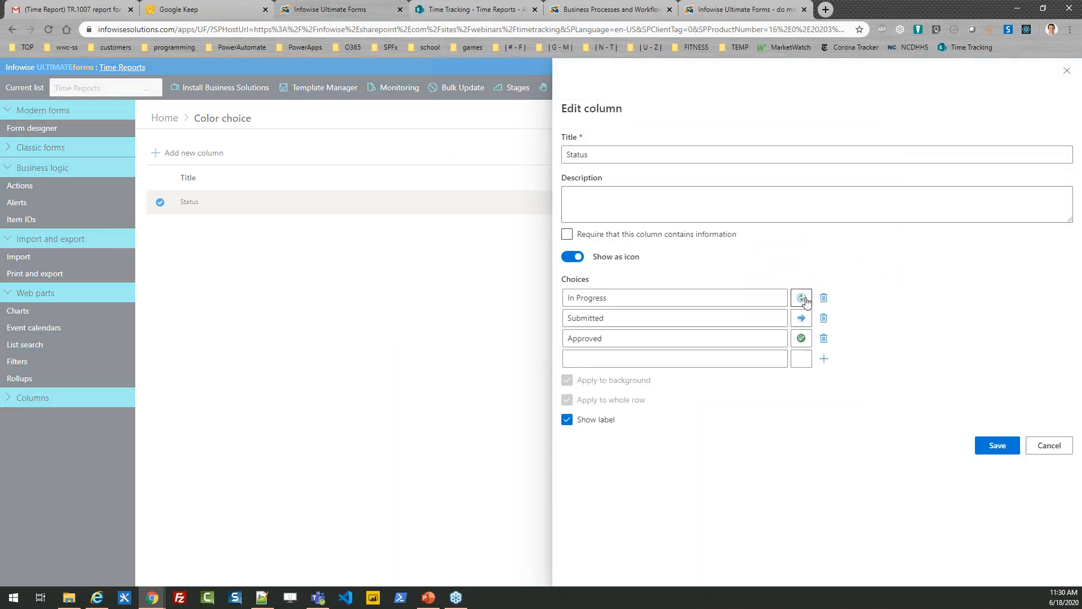
left_click(802, 299)
left_click(825, 327)
left_click(845, 332)
left_click(864, 333)
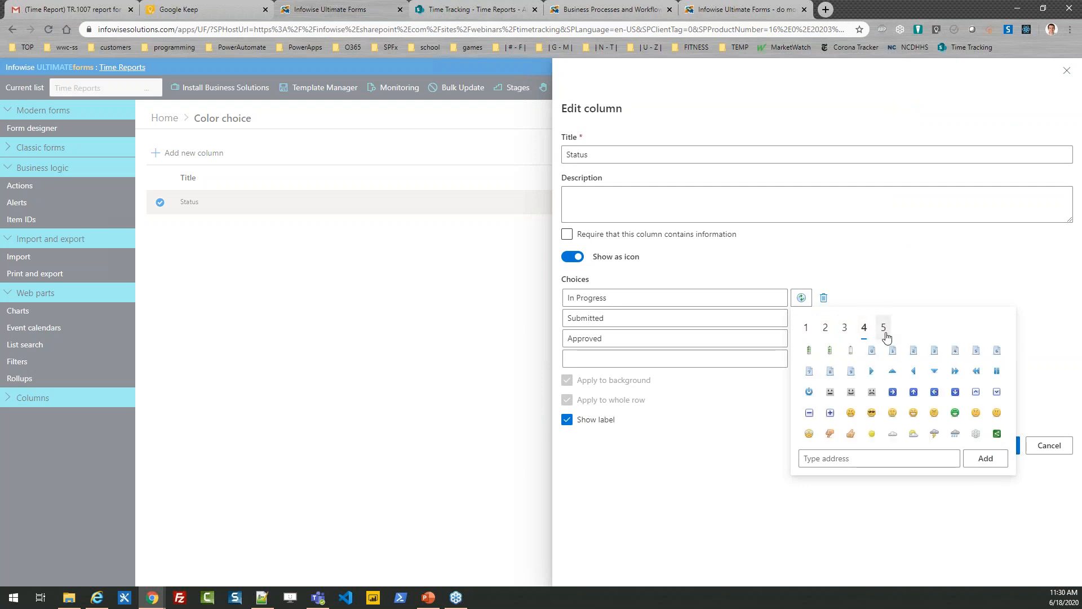
left_click(884, 332)
left_click(810, 331)
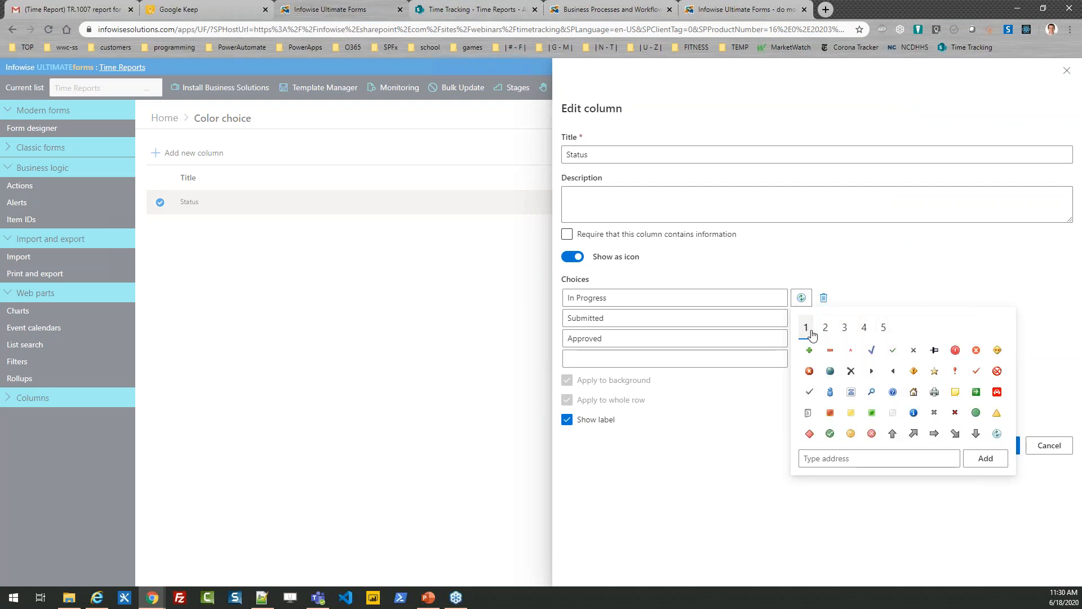
left_click(1057, 368)
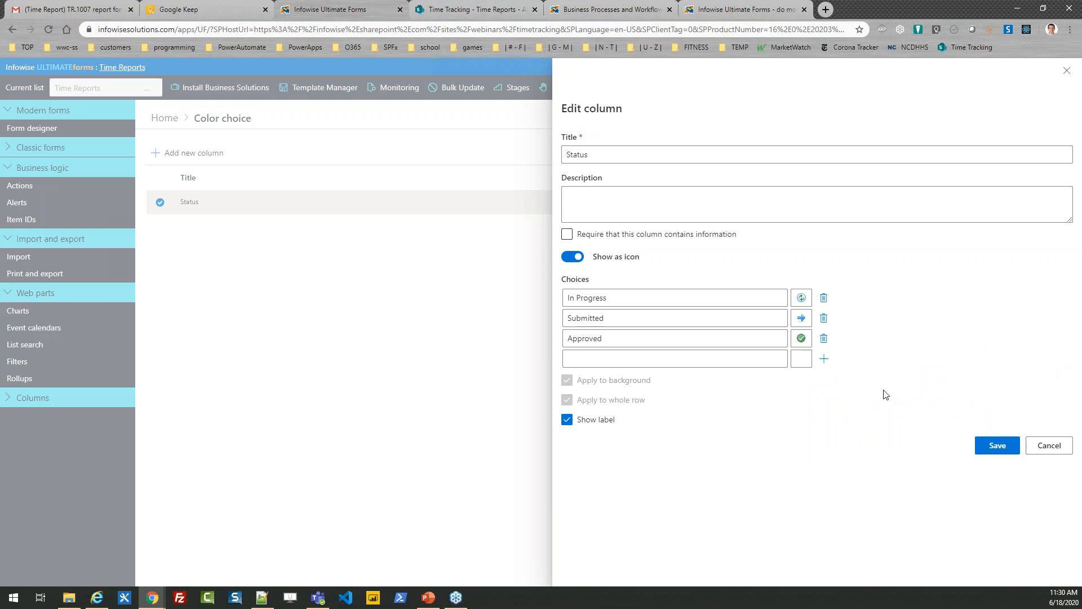
left_click(1041, 446)
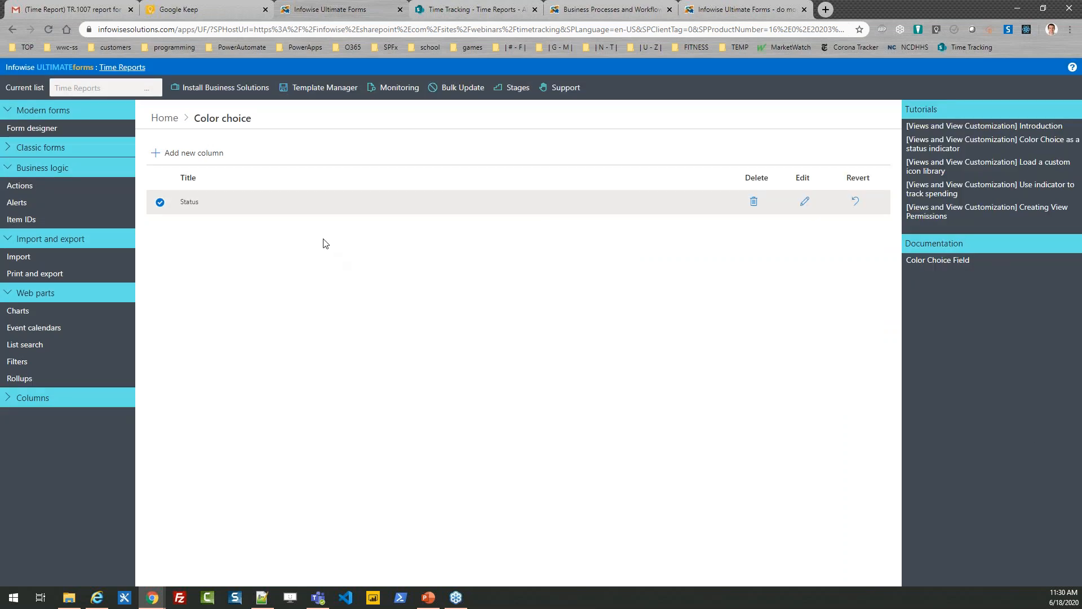
Examine the display mode, source column and value range of the Week Progress indicator column, and return to the Time Reports list without saving.
left_click(170, 120)
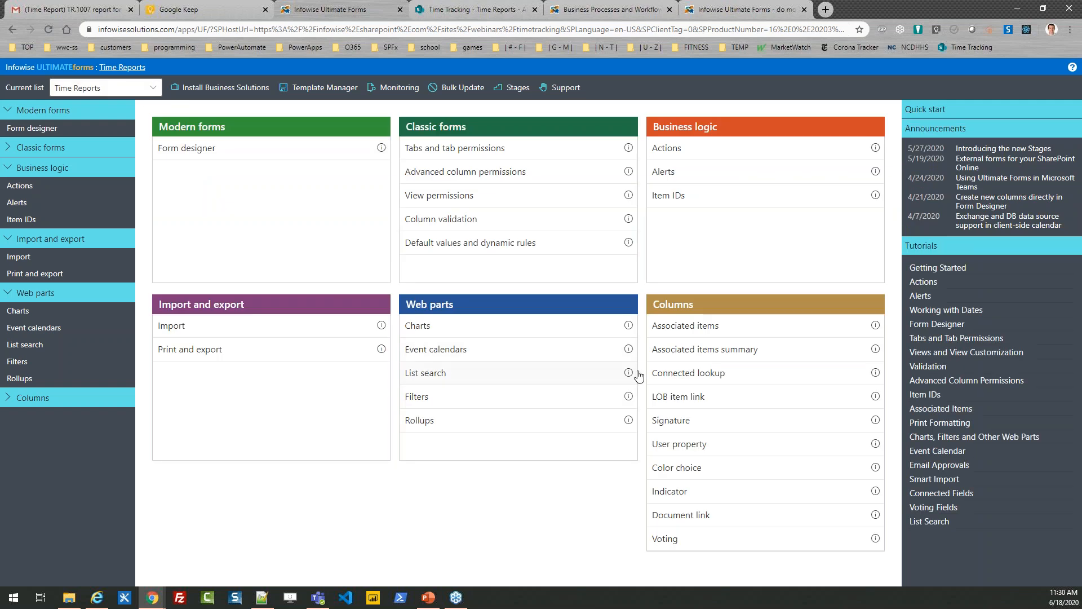
left_click(679, 491)
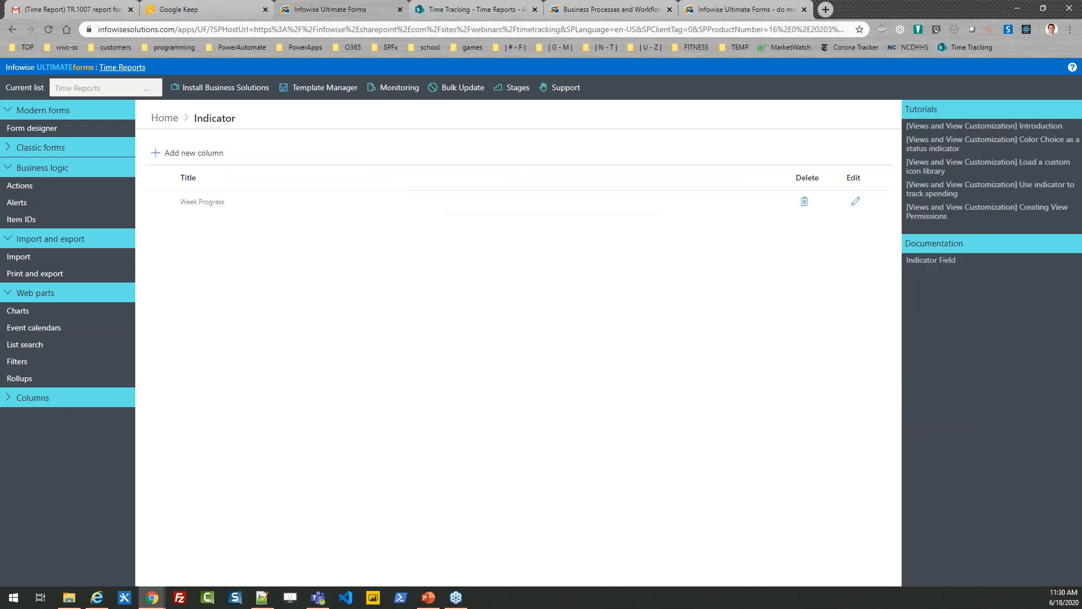
left_click(855, 201)
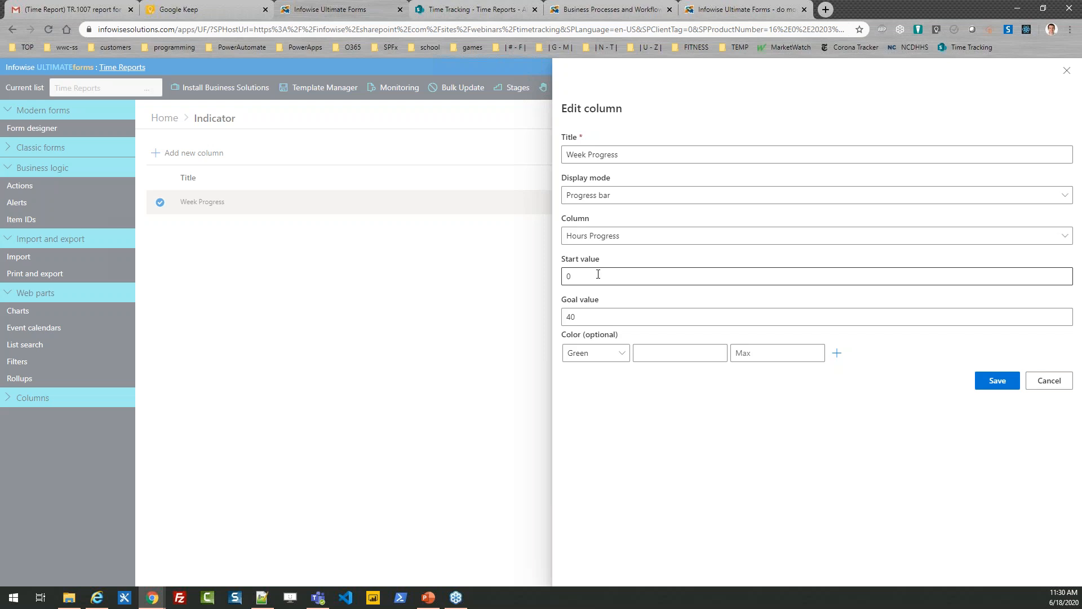
left_click(1036, 381)
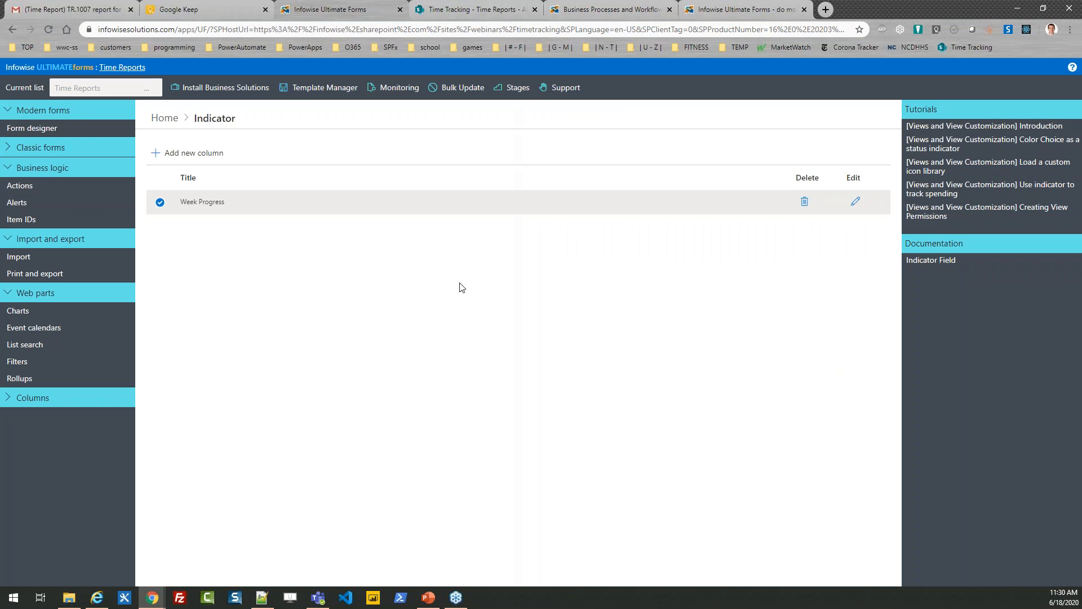
left_click(165, 118)
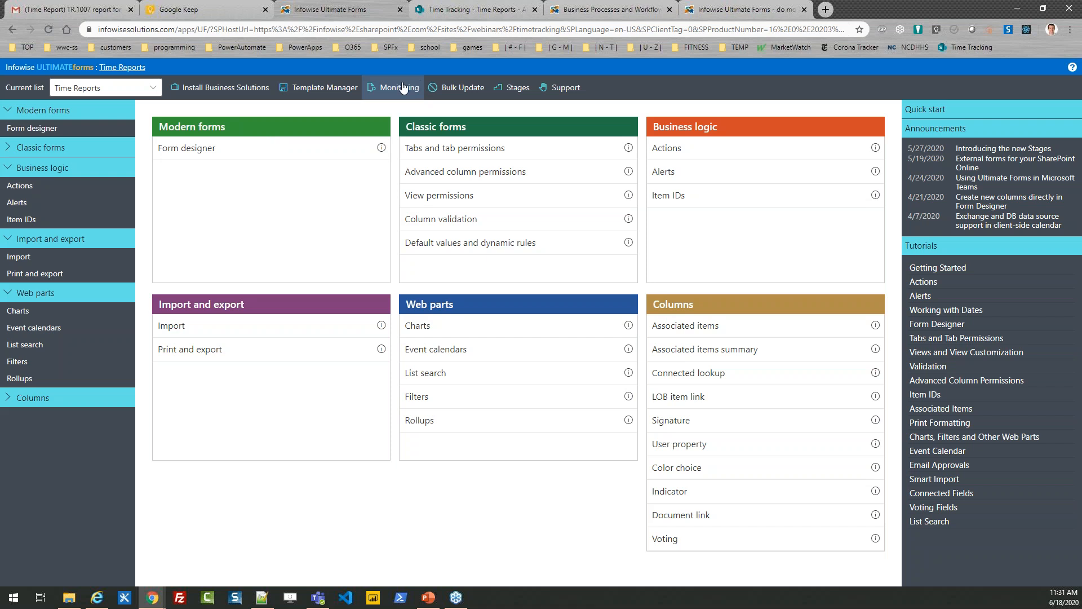
left_click(128, 74)
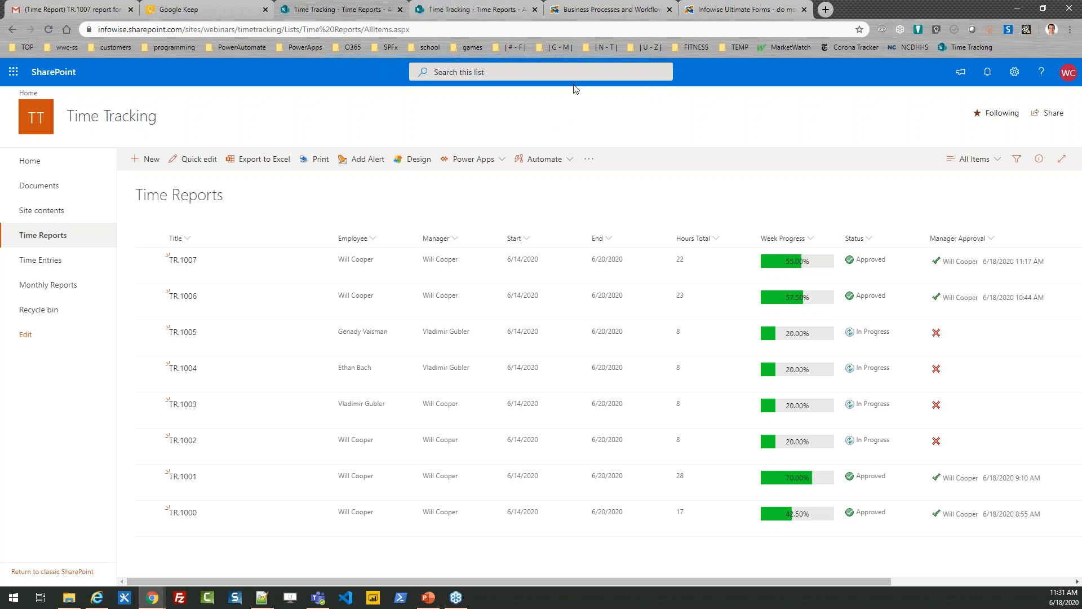
Switch to the Infowise website and examine the Quick Start page from the product introduction through installation, licensing, next steps and training.
left_click(613, 10)
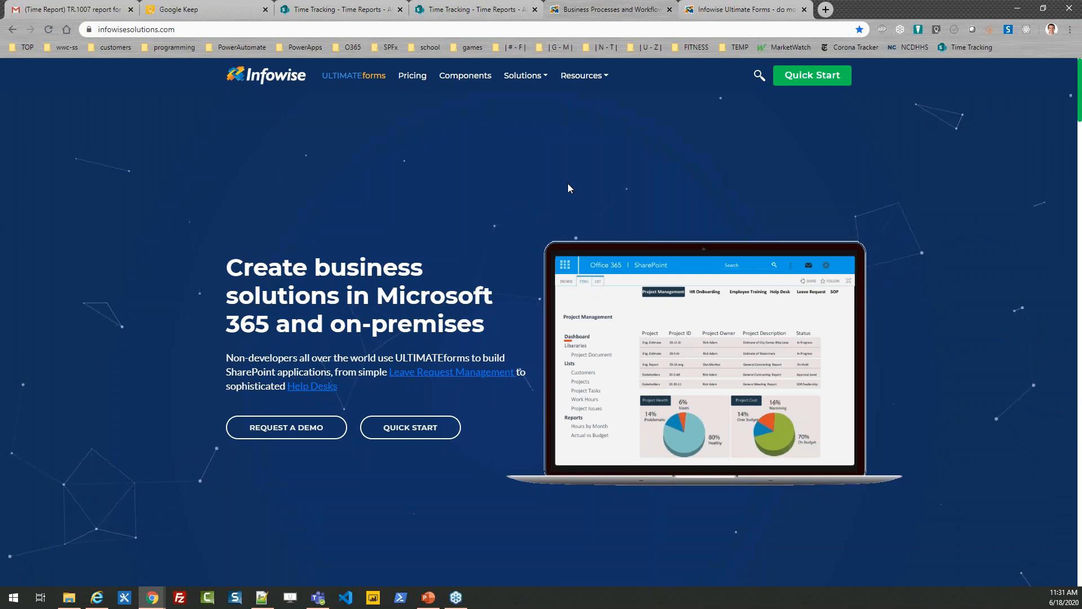
left_click(812, 83)
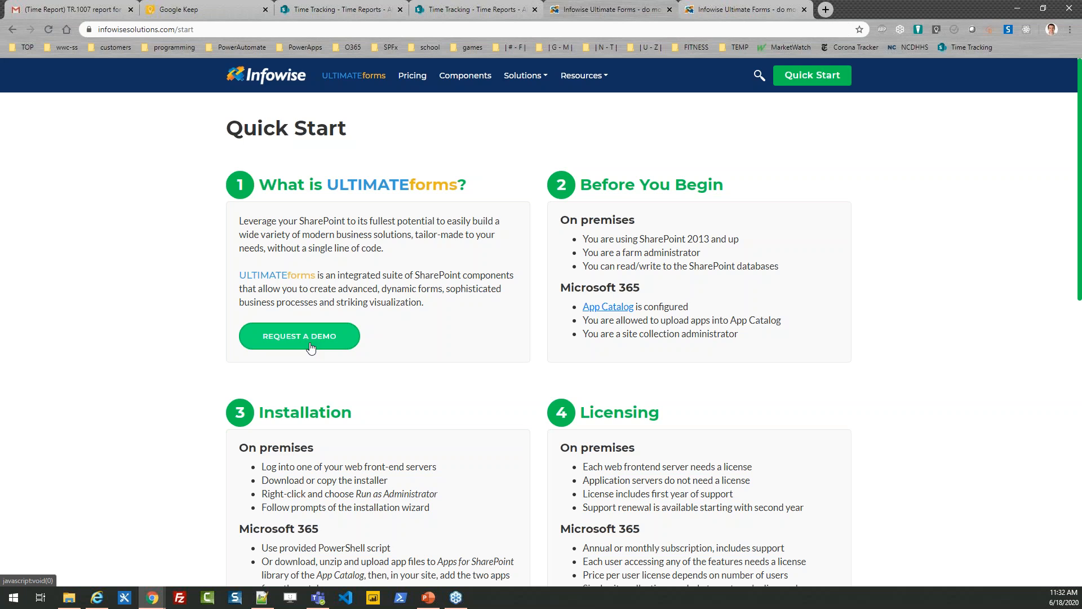
scroll(1079, 163, "down", 3)
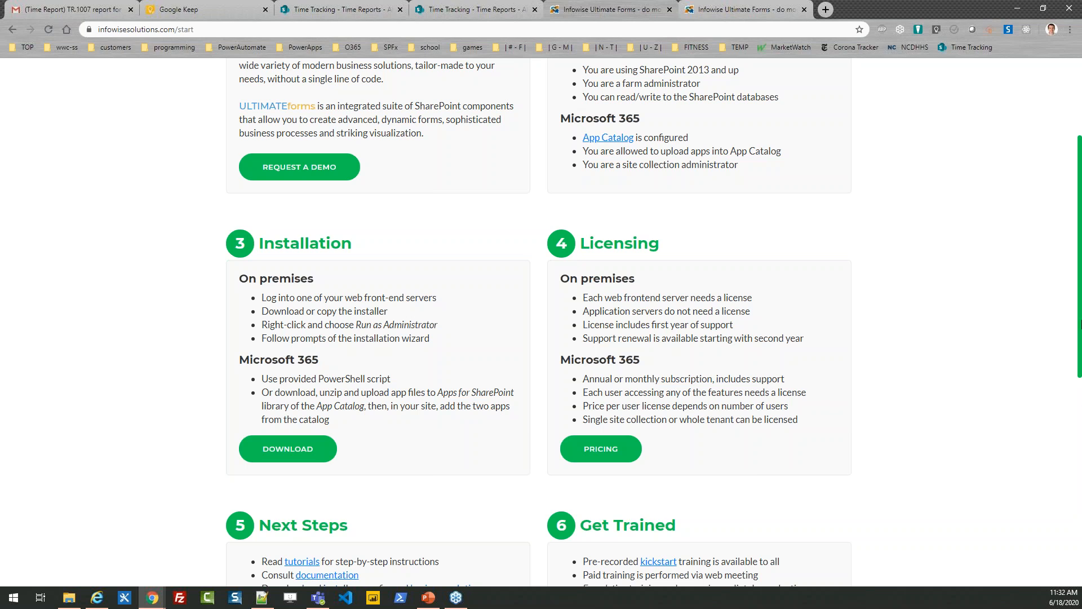
left_click_drag(1079, 303, 1079, 392)
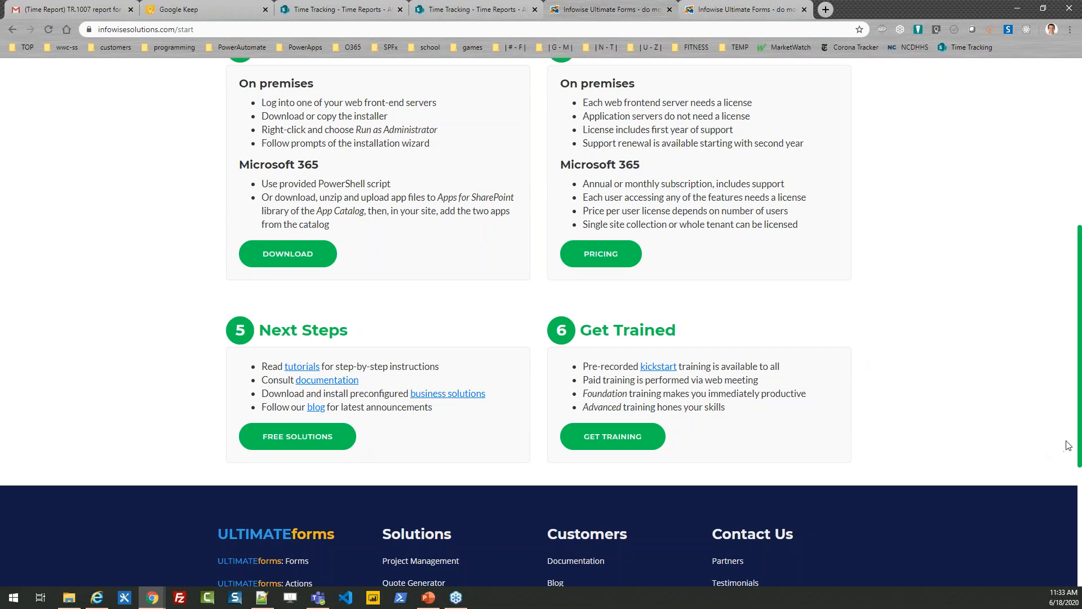
scroll(1079, 443, "up", 6)
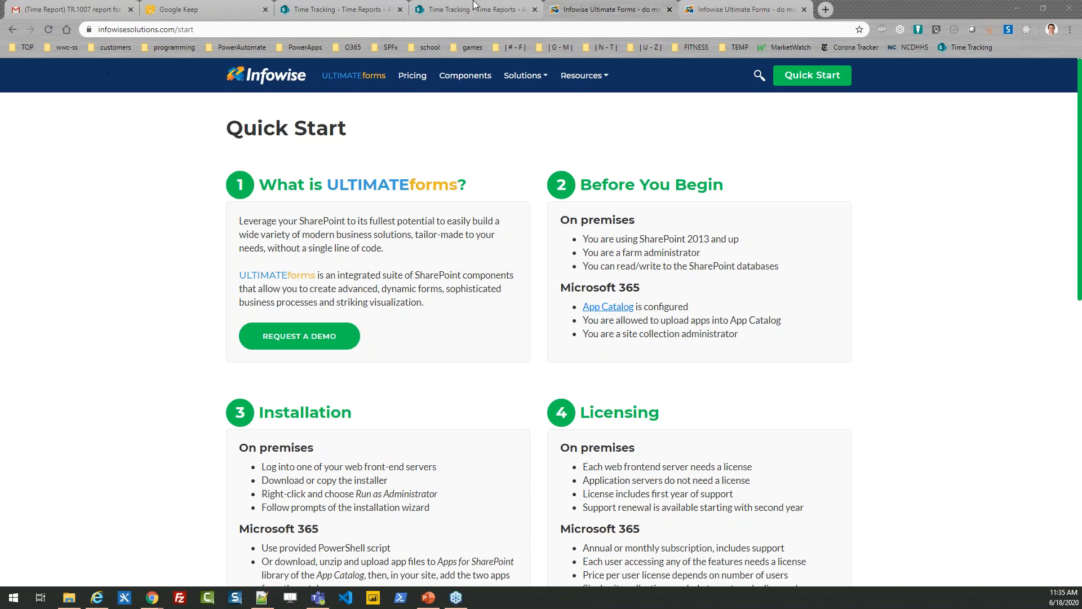
Open the Ultimate Forms design page from the Time Reports list and show the Infowise Webinars collection of installable business solutions.
left_click(577, 5)
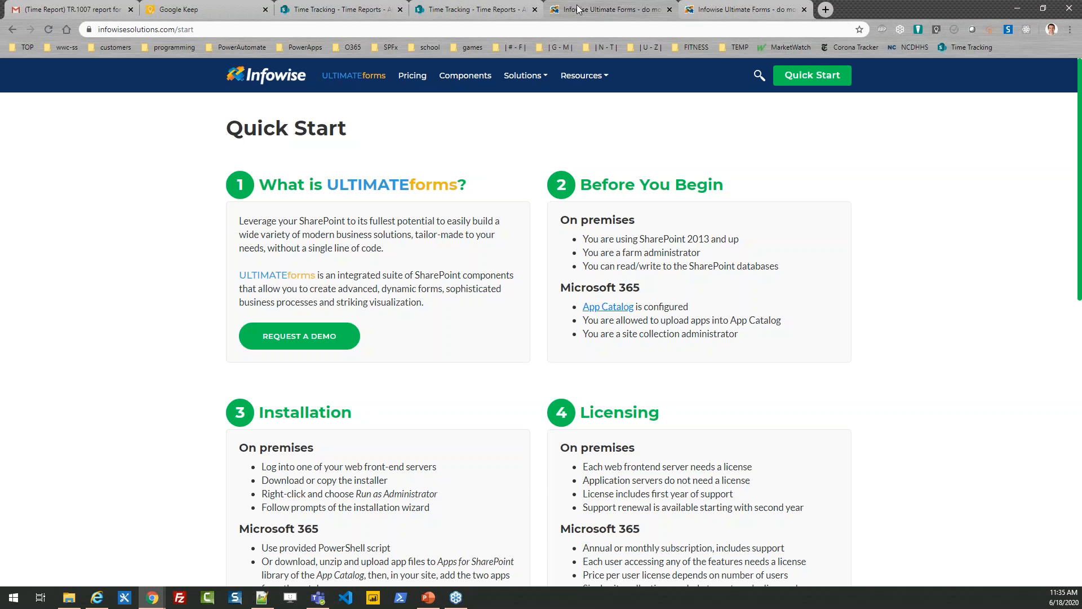
left_click(474, 12)
left_click(727, 9)
left_click(609, 9)
left_click(495, 9)
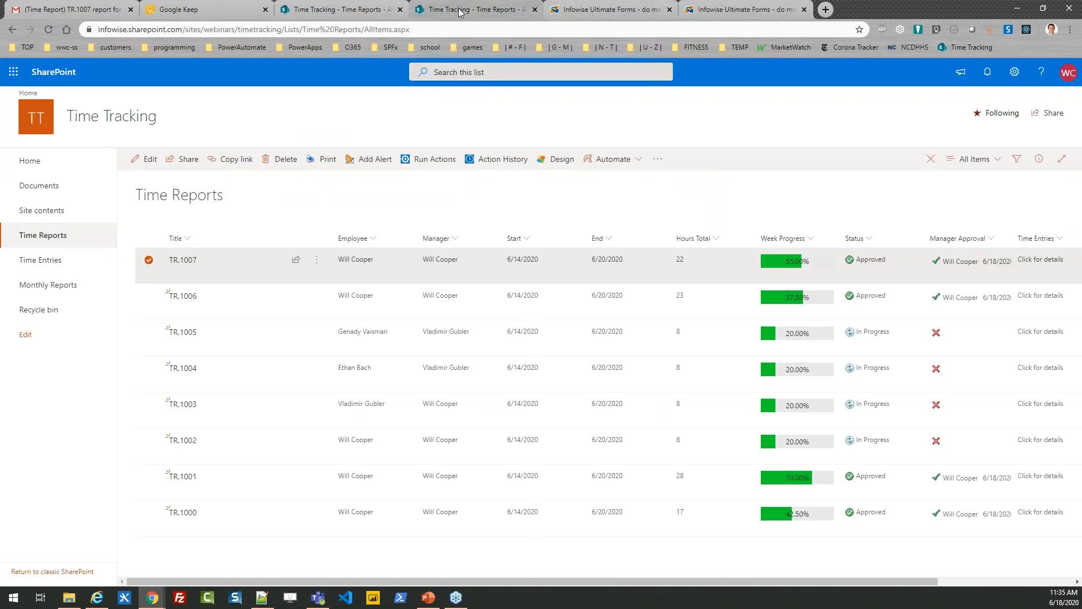
left_click(557, 164)
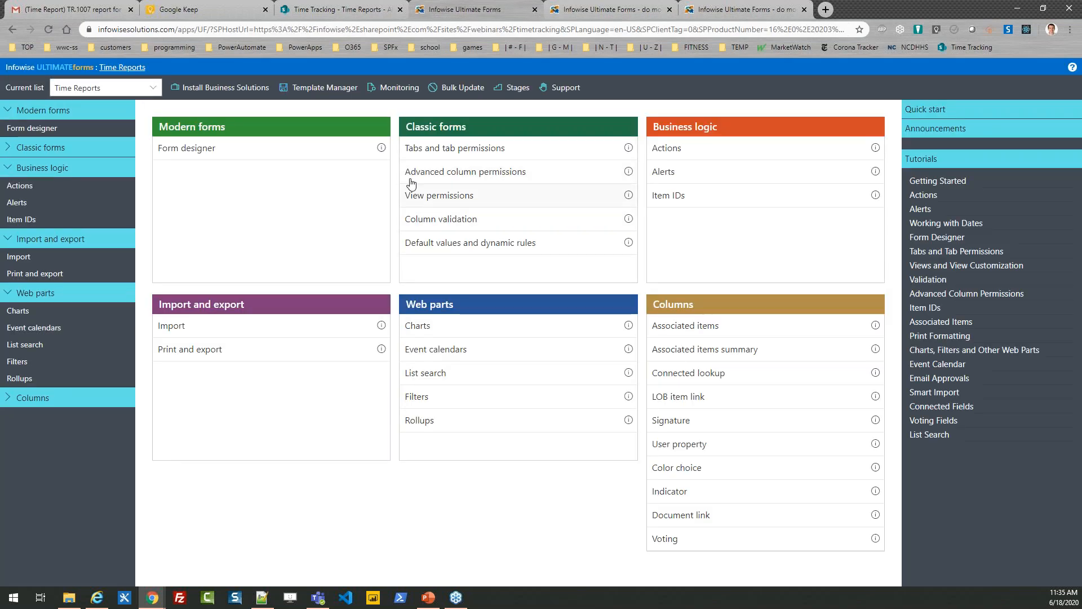
left_click(217, 88)
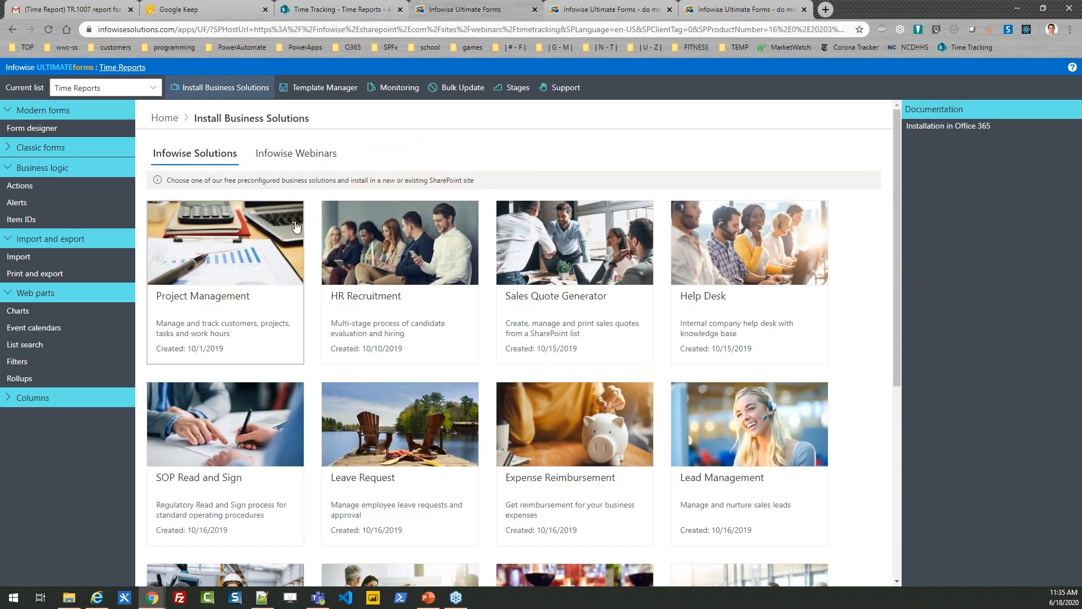
left_click(290, 160)
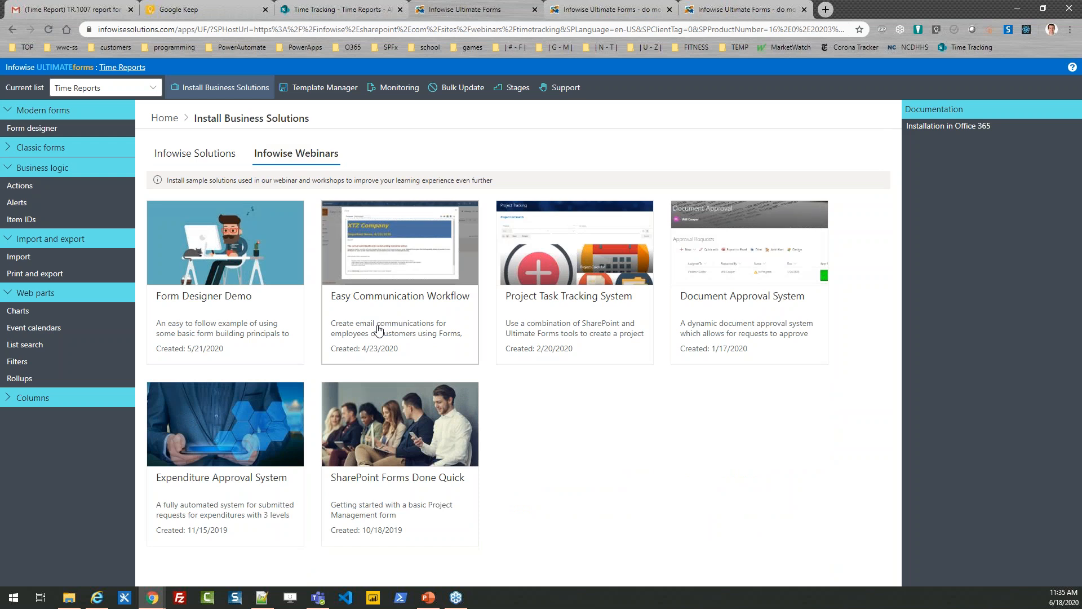